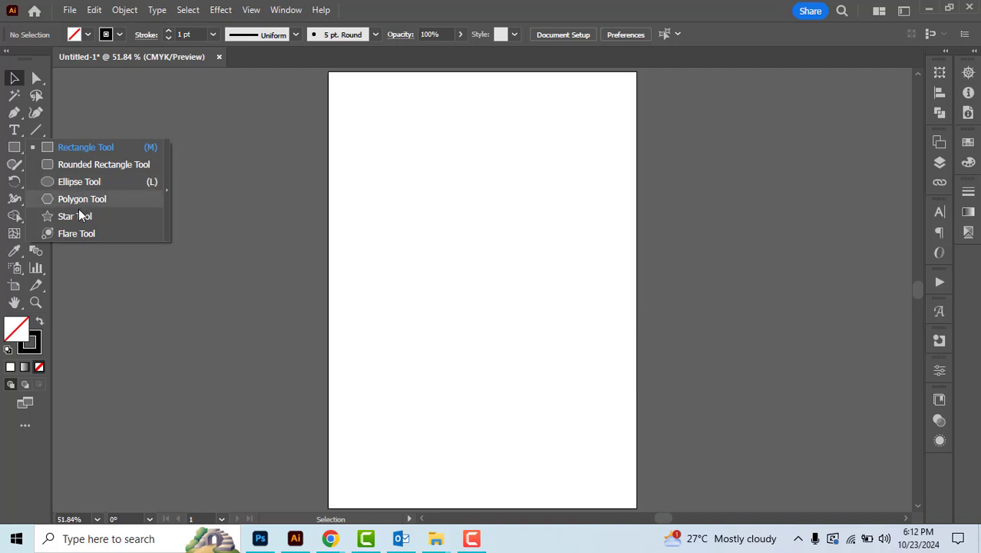
# Draw a wide rectangle, a tall rectangle and a square in a row near the top of the artboard.
pyautogui.click(75, 148)
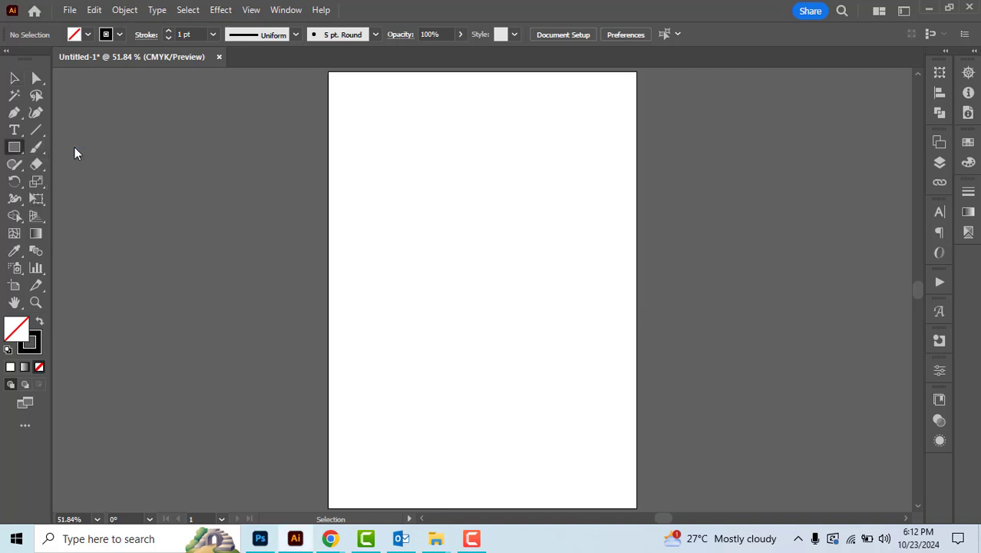
pyautogui.press('m')
pyautogui.moveTo(351, 93); pyautogui.dragTo(429, 135)
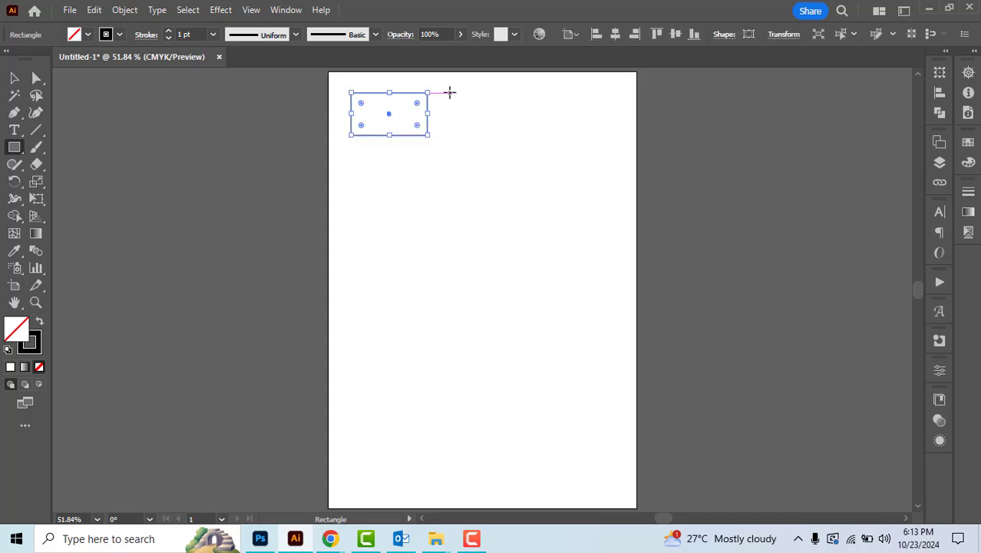
pyautogui.moveTo(450, 92); pyautogui.dragTo(497, 167)
pyautogui.moveTo(523, 93); pyautogui.dragTo(568, 136)
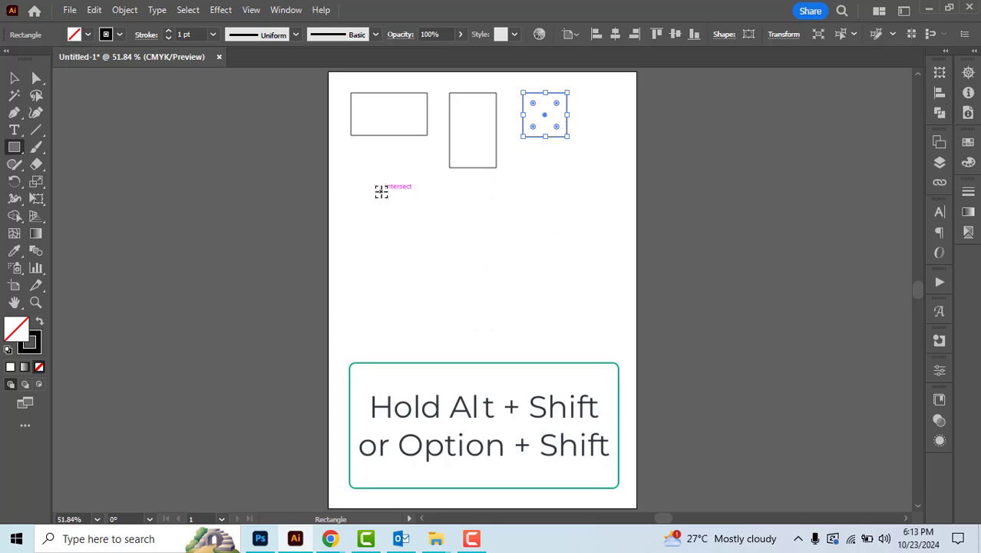
# Draw a square, a wide rectangle and a tall rectangle from their centres below the first row of shapes.
pyautogui.moveTo(381, 192); pyautogui.dragTo(409, 219)
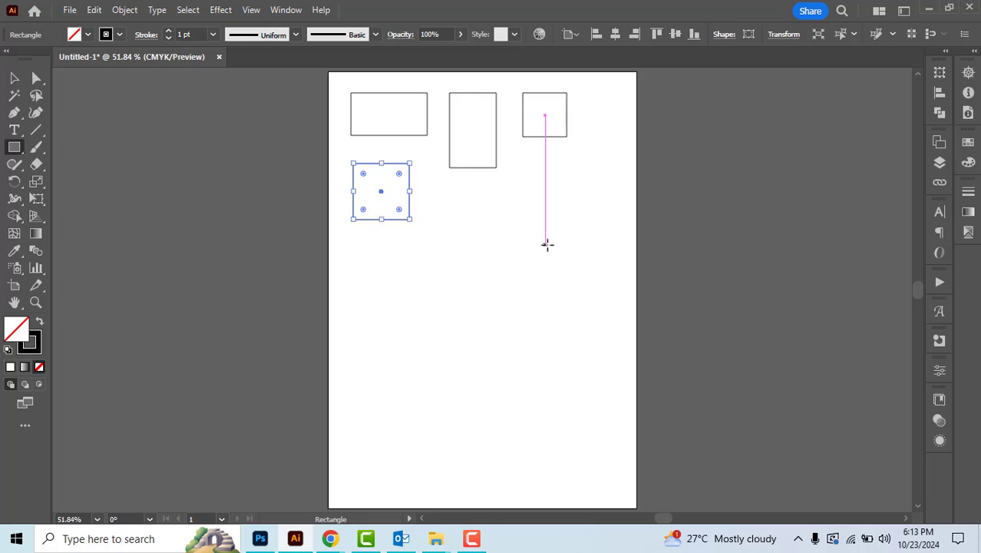
pyautogui.moveTo(473, 206); pyautogui.dragTo(507, 224)
pyautogui.moveTo(551, 186); pyautogui.dragTo(568, 218)
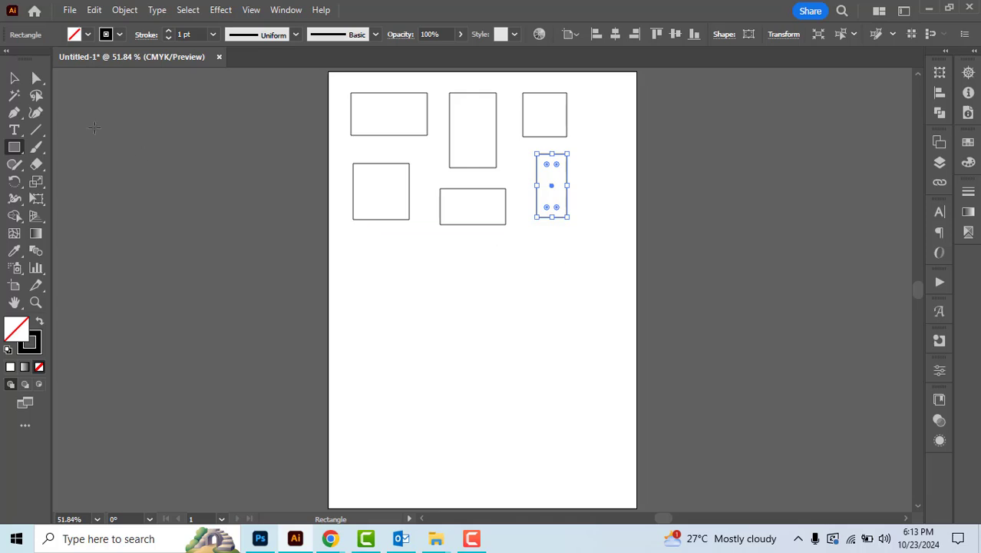
# Delete all six shapes from the artboard.
pyautogui.click(14, 77)
pyautogui.moveTo(313, 77); pyautogui.dragTo(572, 244)
pyautogui.press('Delete')
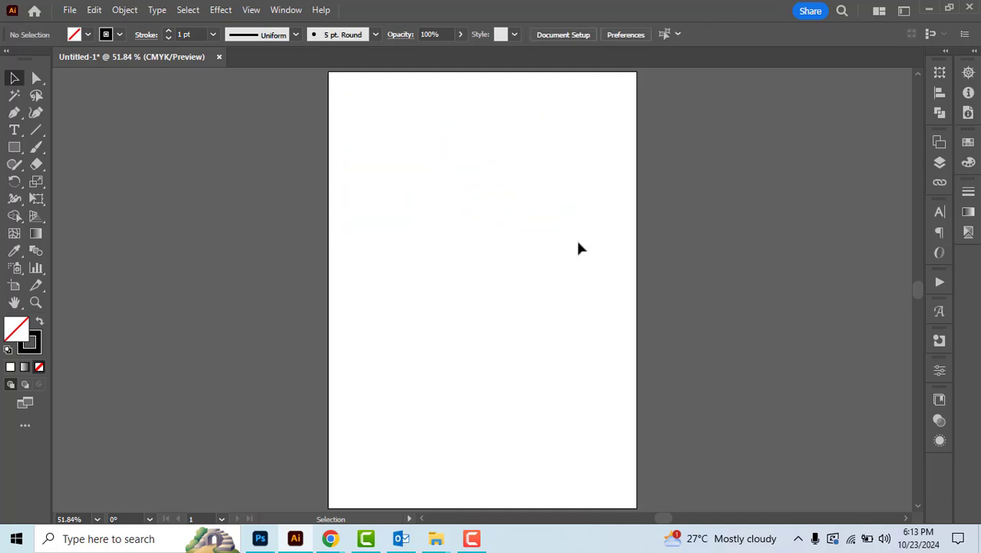
# Start a rectangle by exact dimensions near the artboard's upper left and look over its width and height values.
pyautogui.click(13, 149)
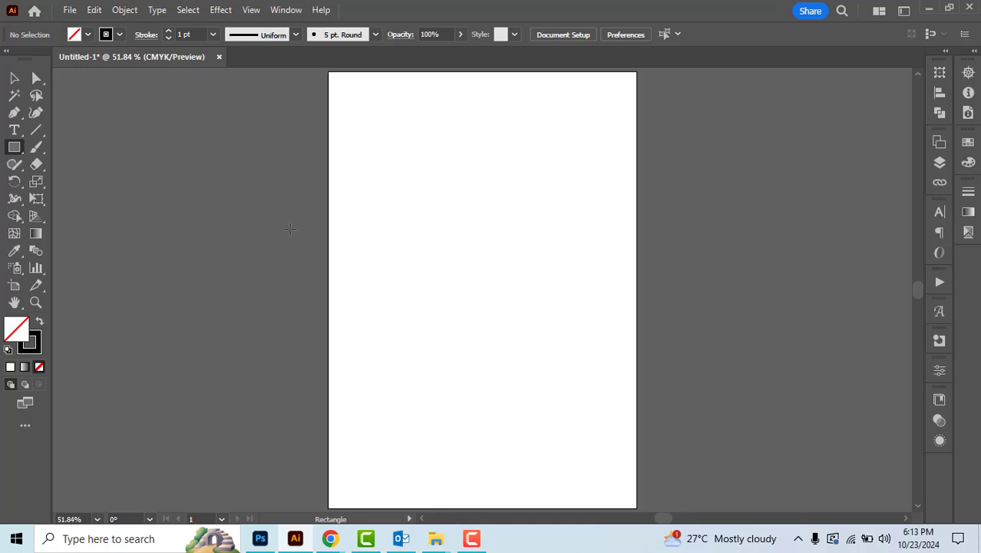
pyautogui.click(387, 151)
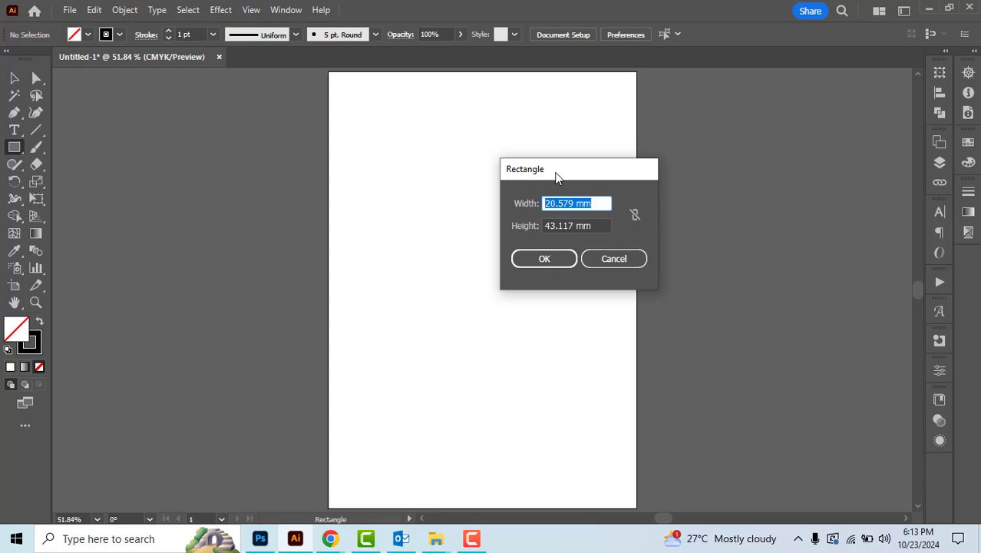
pyautogui.moveTo(574, 170); pyautogui.dragTo(560, 175)
pyautogui.click(583, 207)
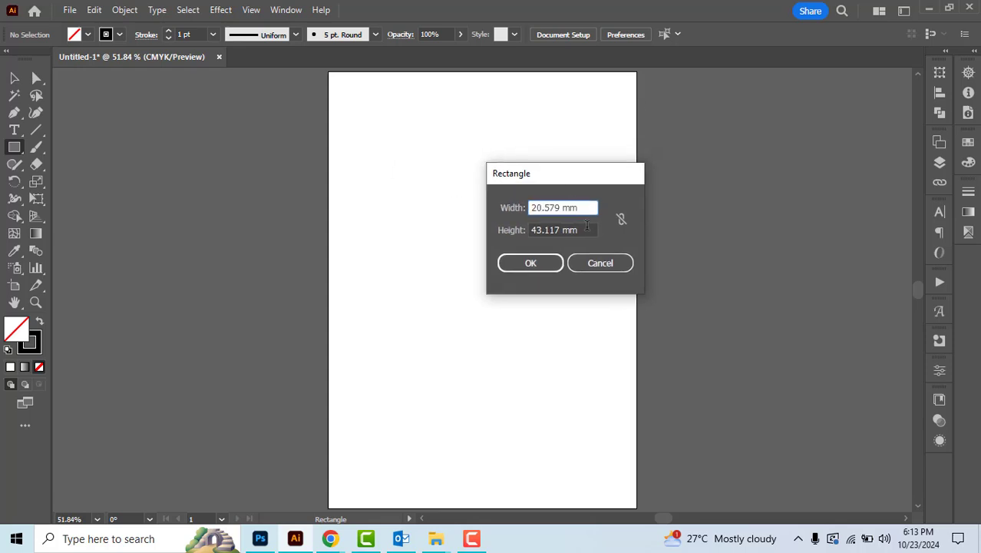
pyautogui.click(587, 227)
pyautogui.click(589, 207)
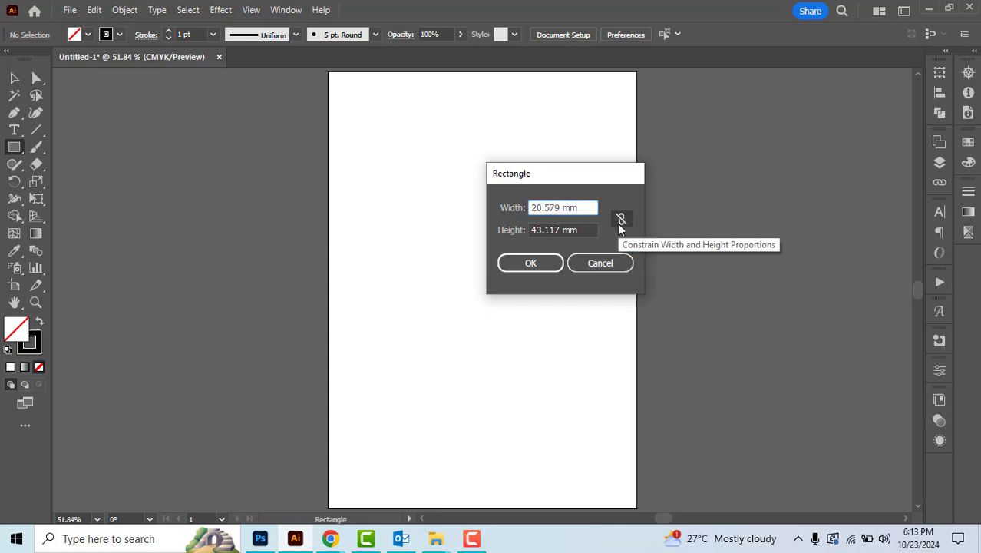
# Constrain the new rectangle's proportions and increase its linked dimensions to a height of 77 mm.
pyautogui.click(619, 224)
pyautogui.click(587, 208)
pyautogui.scroll(4, 587, 208)
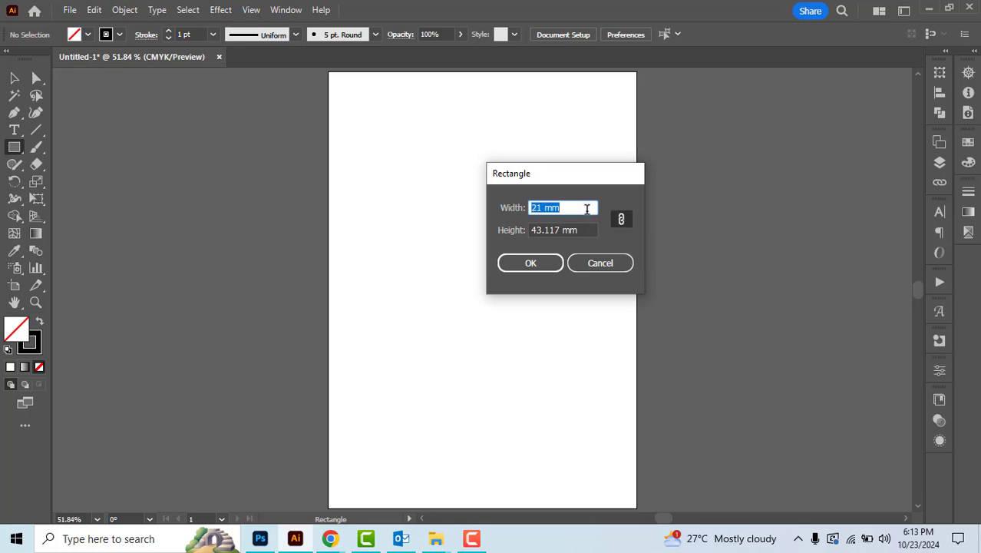
pyautogui.scroll(2, 587, 208)
pyautogui.click(581, 232)
pyautogui.scroll(2, 580, 231)
pyautogui.scroll(3, 581, 232)
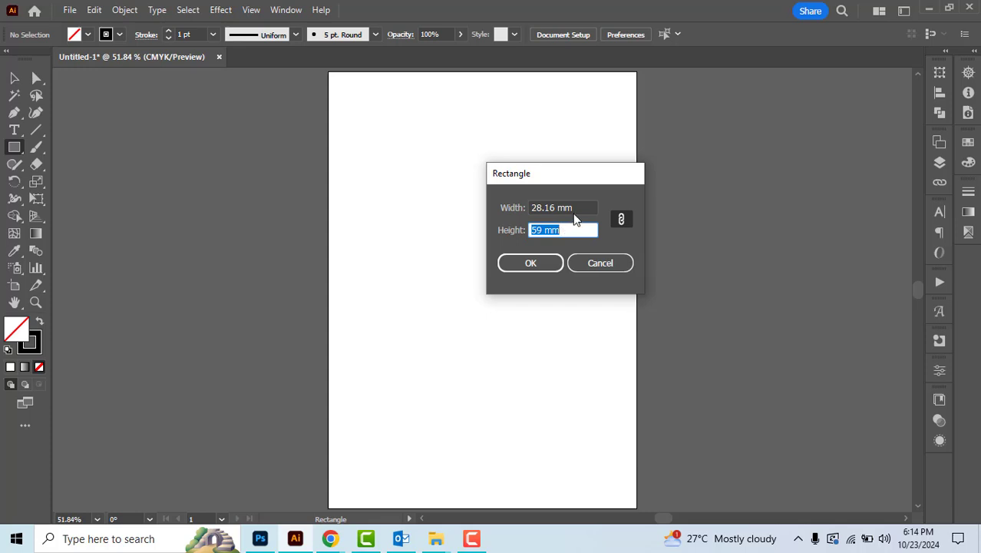
pyautogui.click(576, 208)
pyautogui.scroll(6, 576, 209)
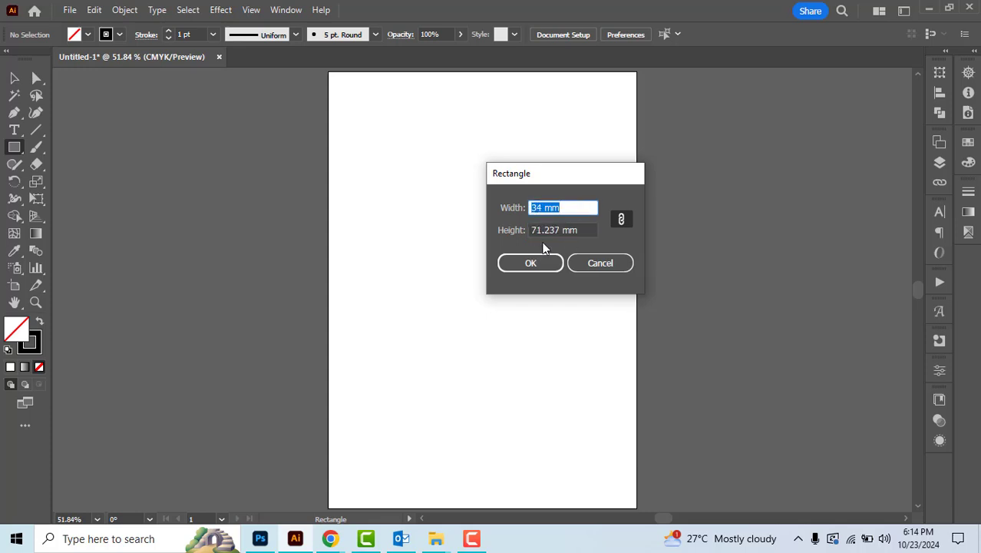
pyautogui.click(570, 232)
pyautogui.scroll(6, 580, 229)
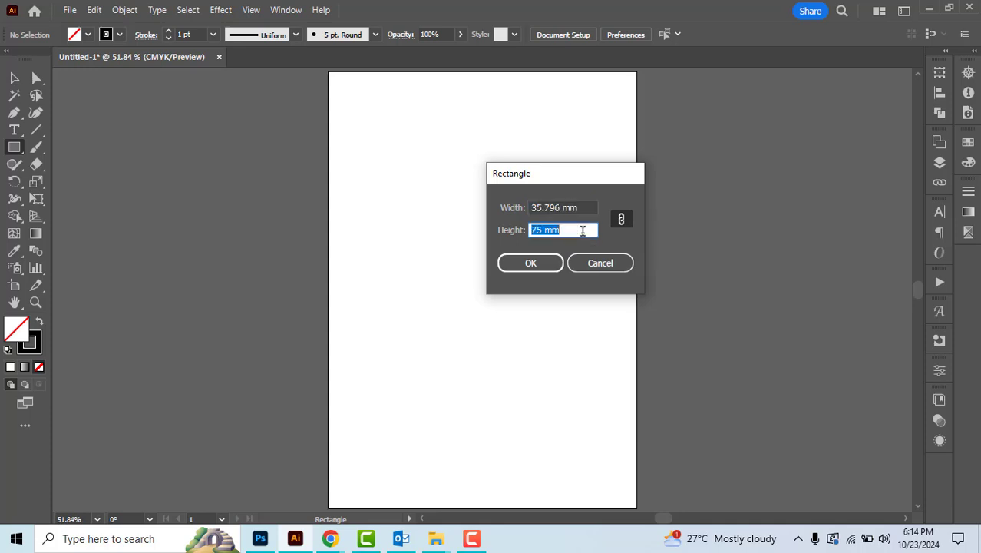
# Unlink the rectangle's proportions and set the width to 41 mm and the height to 85 mm independently.
pyautogui.click(619, 221)
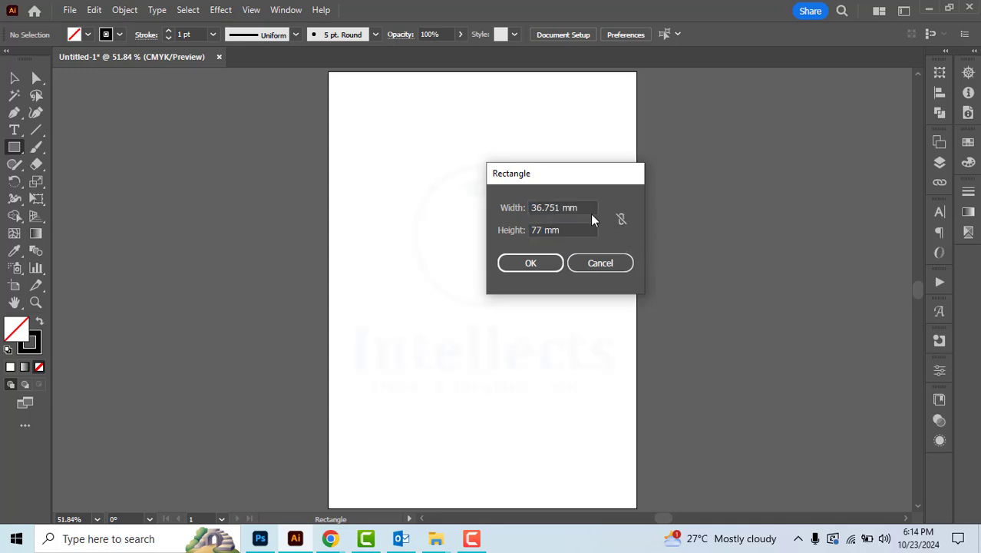
pyautogui.click(589, 209)
pyautogui.scroll(5, 588, 209)
pyautogui.click(574, 230)
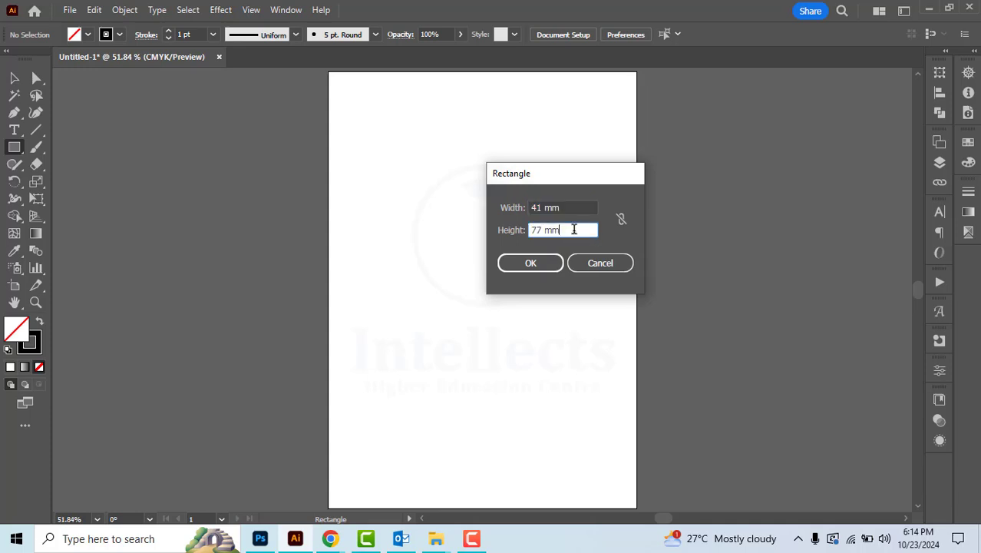
pyautogui.scroll(4, 574, 229)
pyautogui.scroll(4, 574, 230)
# Try the units cm, in and mm in the rectangle's width value.
pyautogui.click(570, 208)
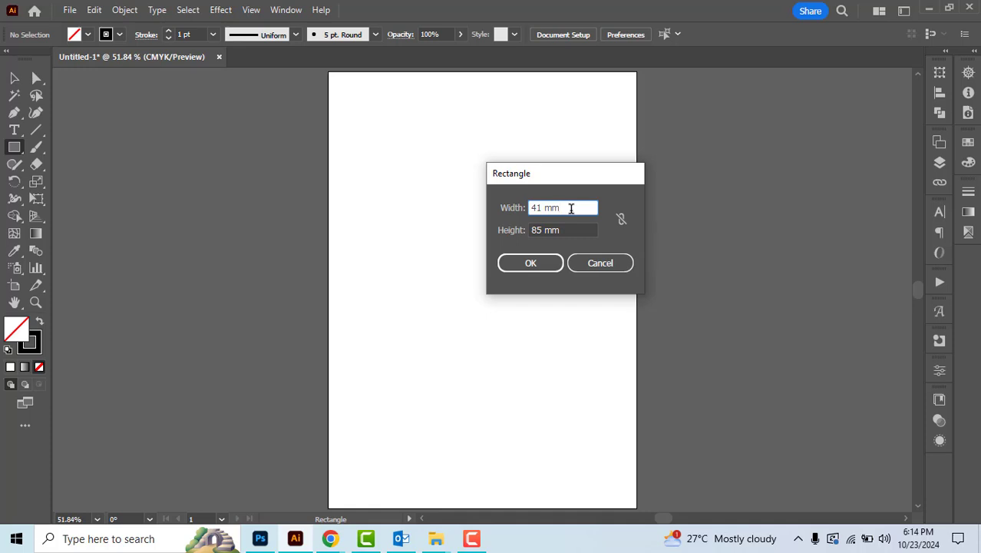
pyautogui.press('BackSpace')
pyautogui.press('BackSpace')
pyautogui.write('c')
pyautogui.write('m')
pyautogui.press('BackSpace')
pyautogui.press('BackSpace')
pyautogui.write('in')
pyautogui.press('BackSpace')
pyautogui.press('BackSpace')
pyautogui.write('mm')
# Set the rectangle's width to 2in so it converts to the document unit, and cancel creating the rectangle.
pyautogui.press('BackSpace')
pyautogui.press('BackSpace')
pyautogui.press('BackSpace')
pyautogui.press('BackSpace')
pyautogui.press('BackSpace')
pyautogui.write('2in')
pyautogui.press('Tab')
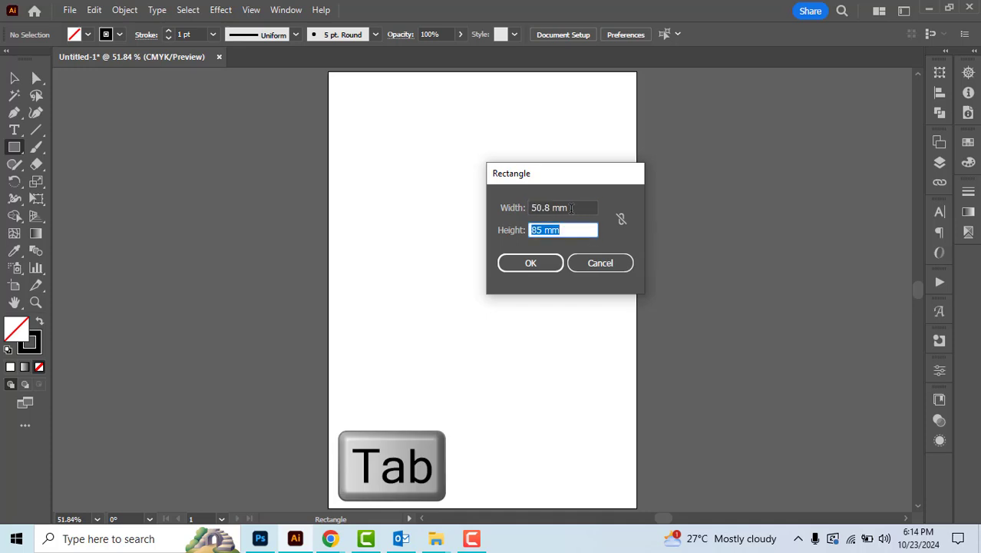
pyautogui.moveTo(571, 208); pyautogui.dragTo(491, 209)
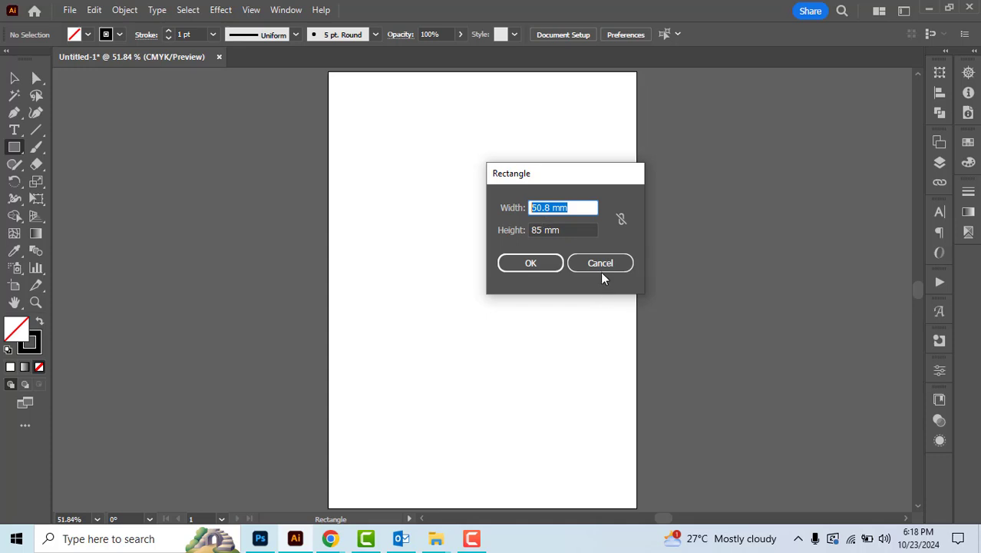
pyautogui.click(601, 268)
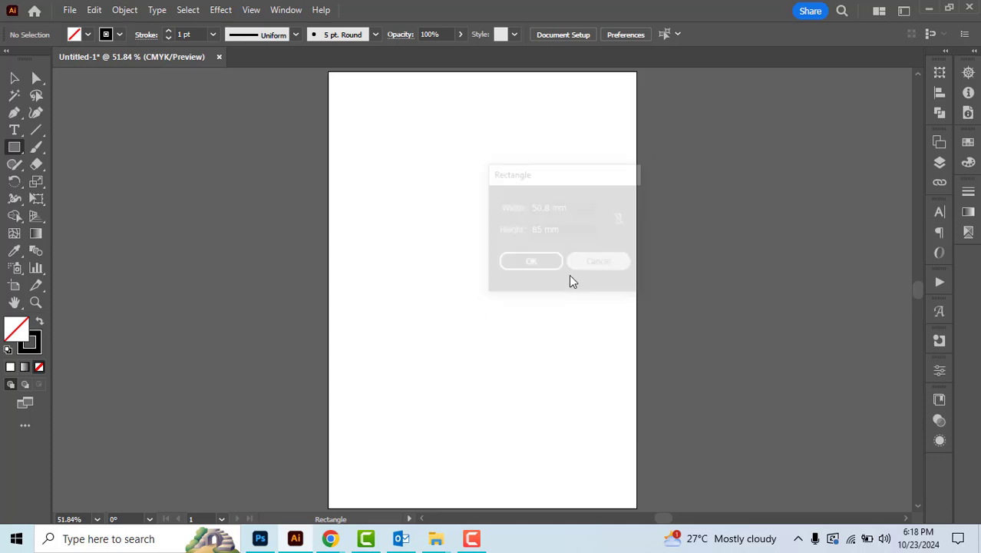
# Show the document rulers and choose Millimeters as their unit.
pyautogui.hotkey('ctrl', 'r')
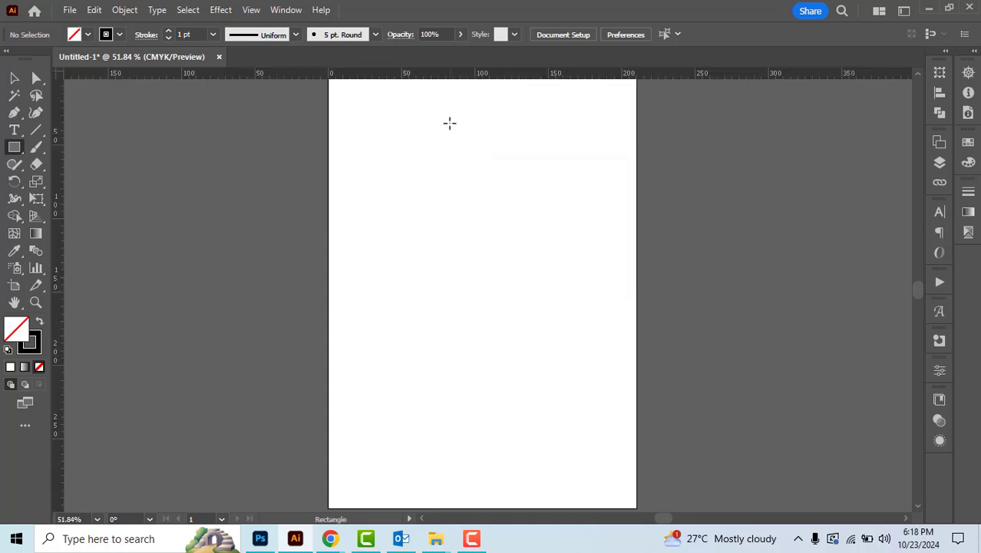
pyautogui.rightClick(449, 81)
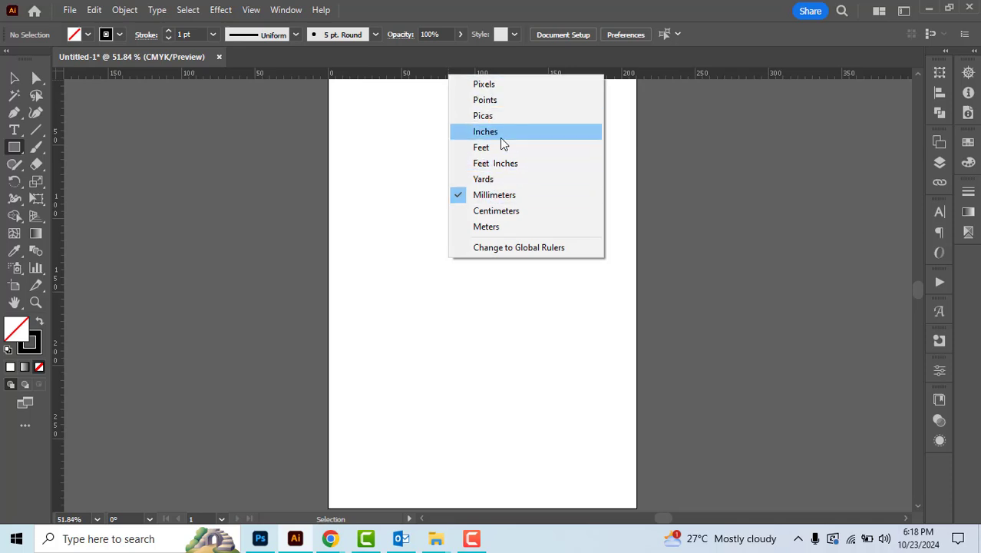
pyautogui.click(497, 196)
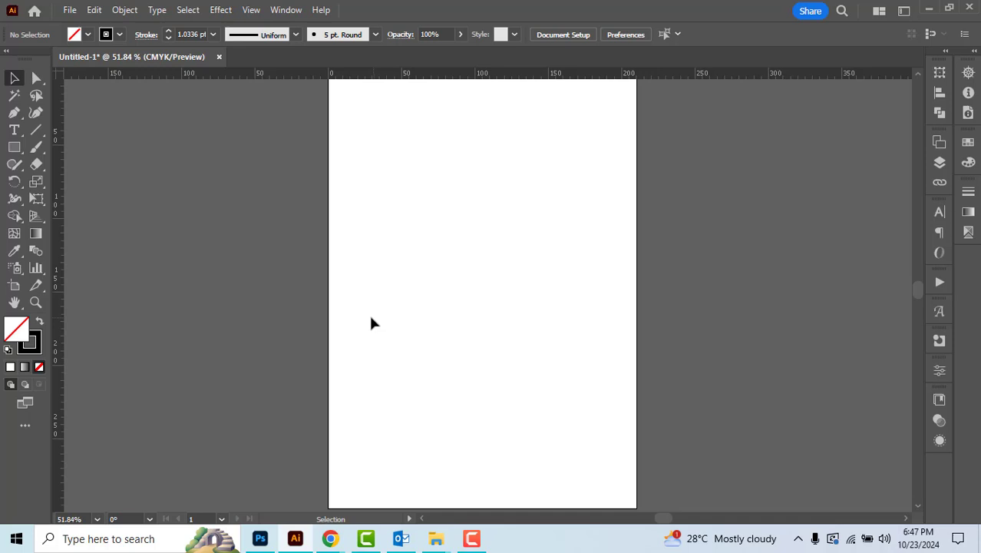
# Create a rectangle 100 mm wide and 50 mm high by exact dimensions in the middle of the artboard.
pyautogui.click(15, 149)
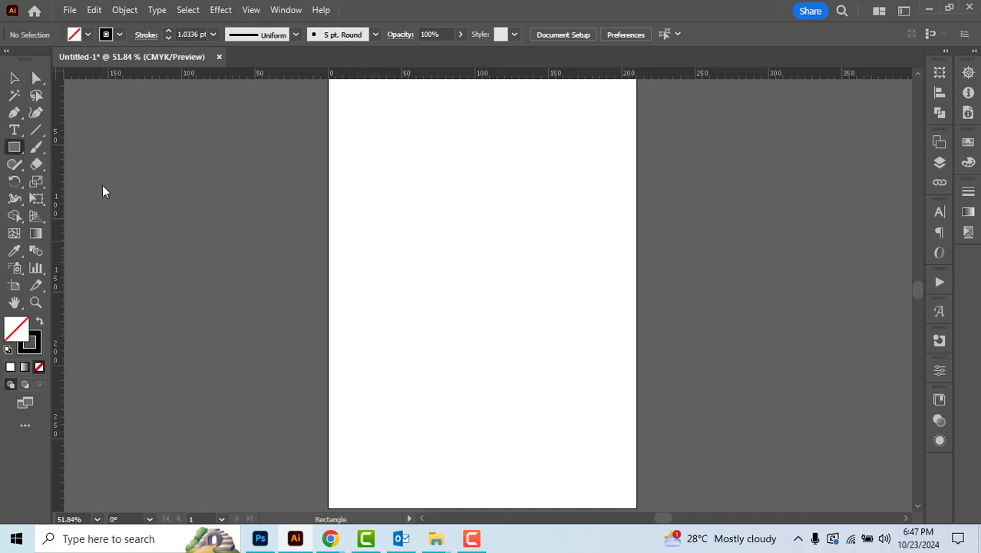
pyautogui.click(406, 208)
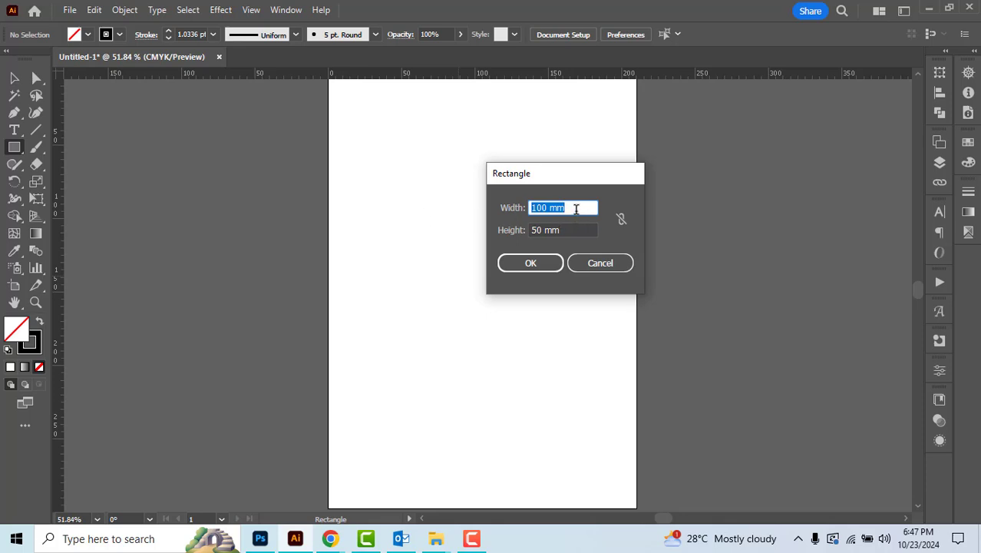
pyautogui.click(575, 208)
pyautogui.click(570, 225)
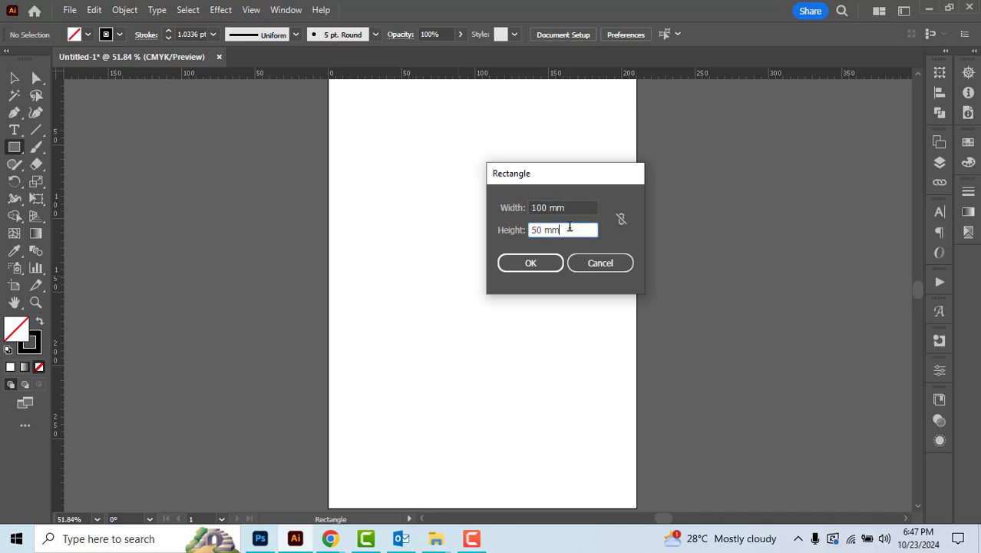
pyautogui.click(570, 208)
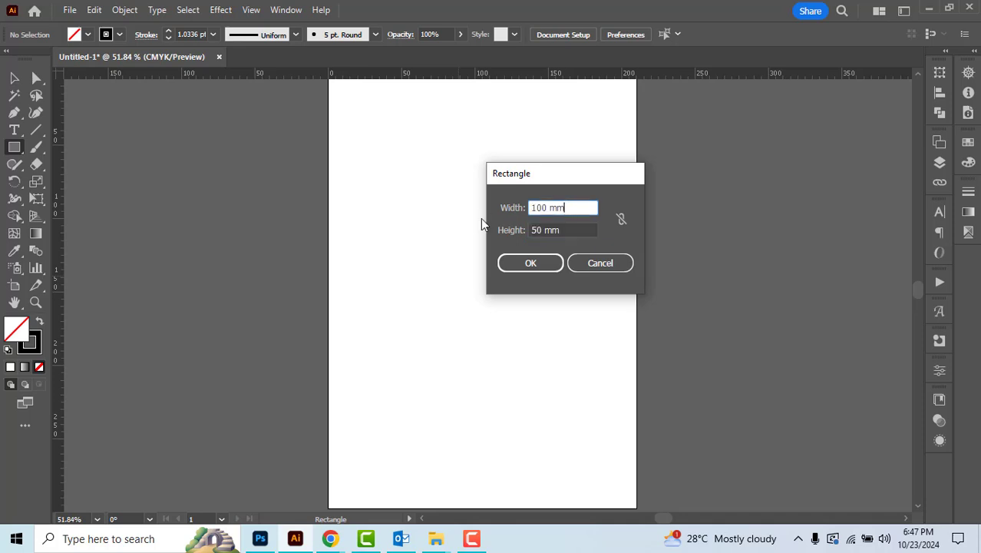
pyautogui.click(557, 262)
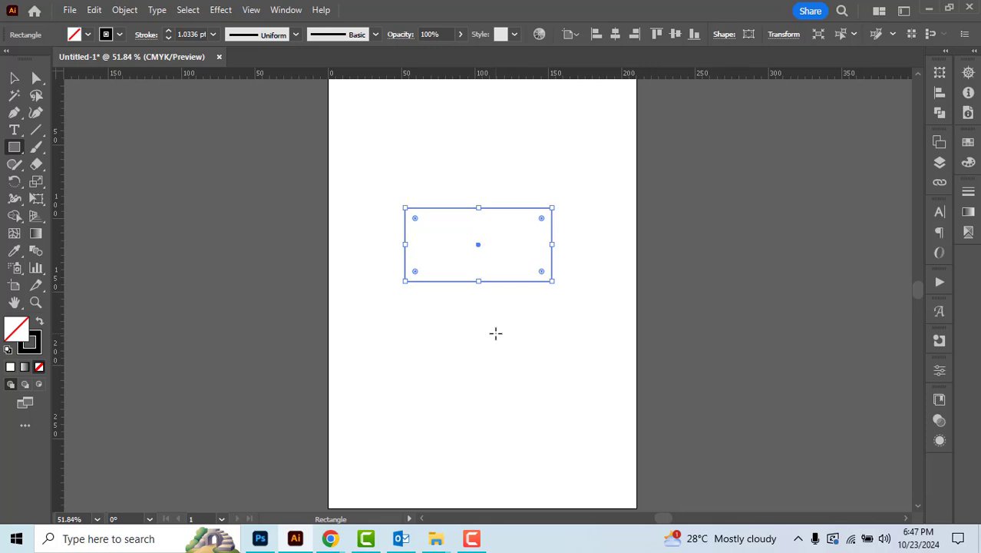
# Move the rectangle slightly toward the artboard's centre and resize it from its corners to about 114 × 55 mm.
pyautogui.press('v')
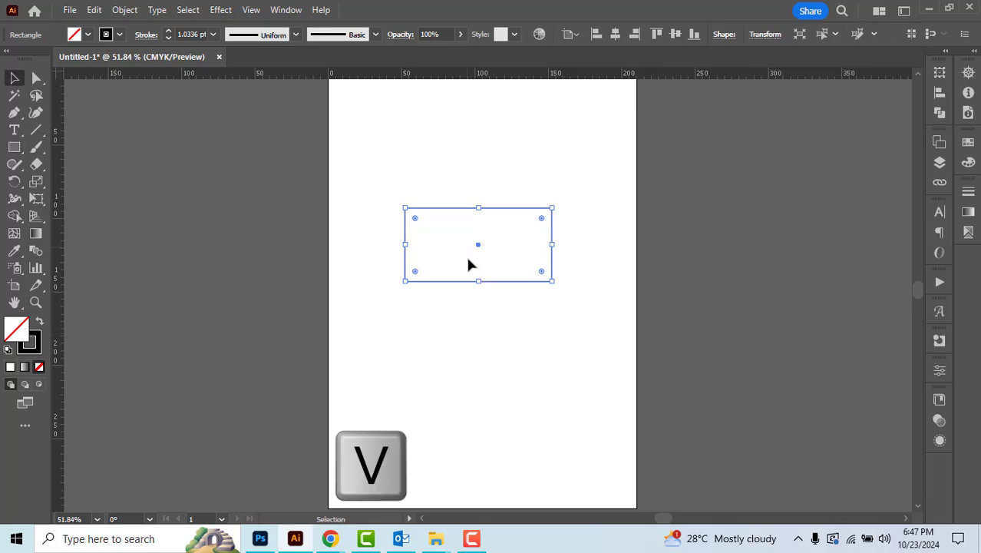
pyautogui.moveTo(467, 282); pyautogui.dragTo(511, 284)
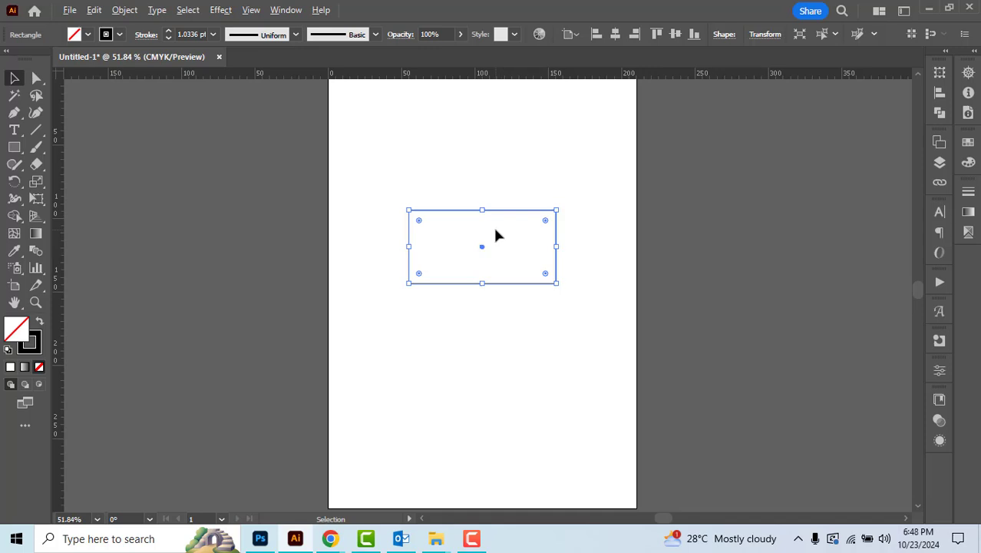
pyautogui.scroll(1, 493, 225)
pyautogui.scroll(1, 495, 231)
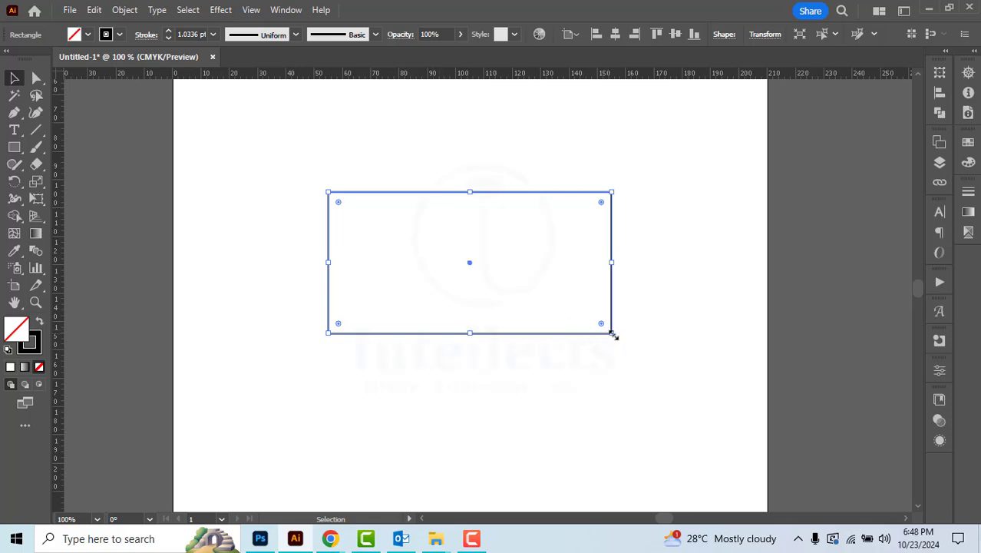
pyautogui.moveTo(612, 333); pyautogui.dragTo(569, 345)
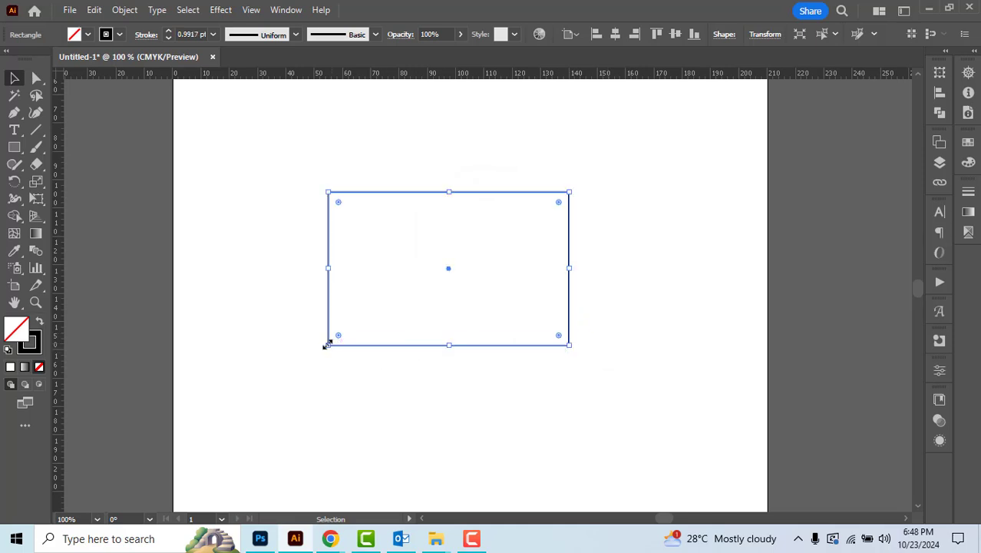
pyautogui.moveTo(327, 344); pyautogui.dragTo(338, 312)
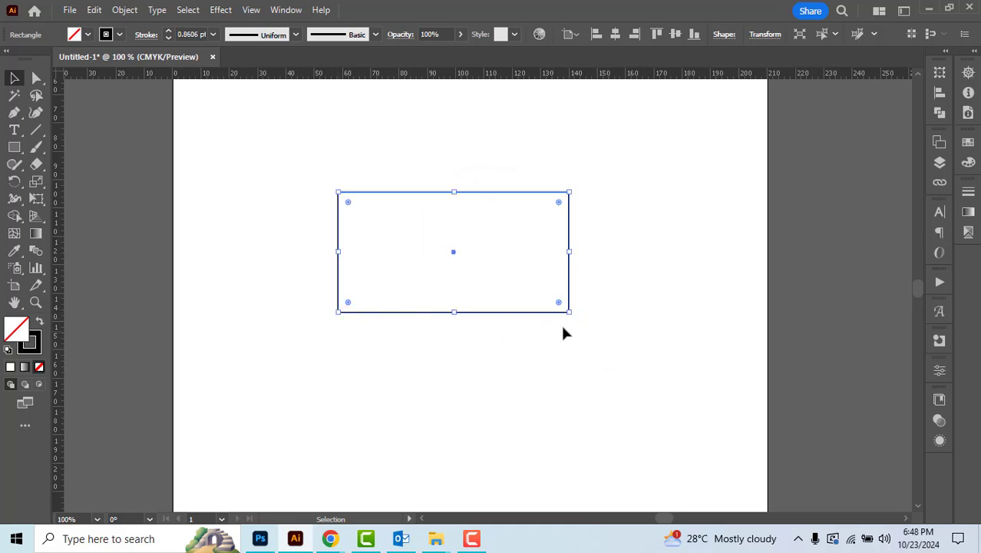
pyautogui.moveTo(568, 311); pyautogui.dragTo(616, 348)
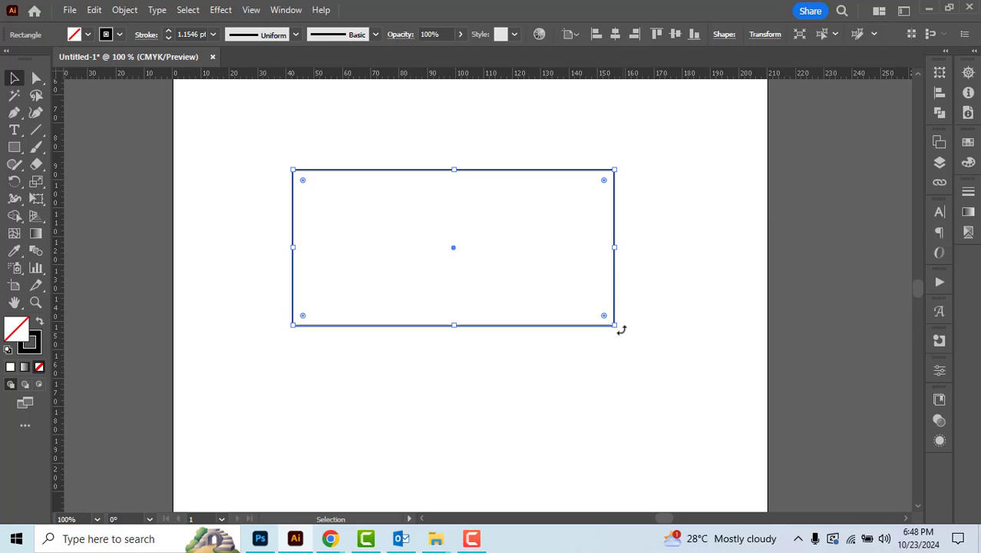
# Try rotating the rectangle freehand about its centre from its lower-right corner.
pyautogui.moveTo(621, 330); pyautogui.dragTo(621, 329)
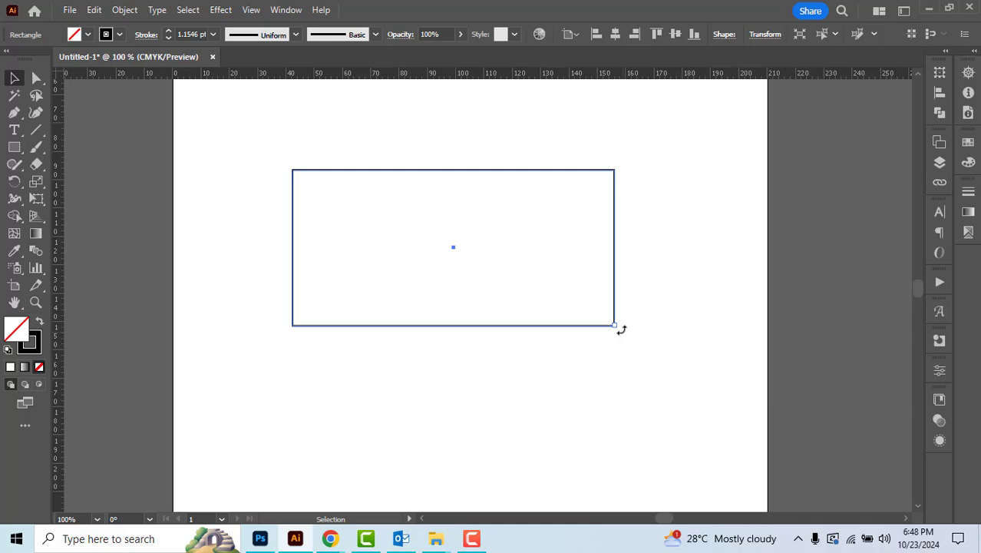
pyautogui.moveTo(621, 330); pyautogui.dragTo(571, 314)
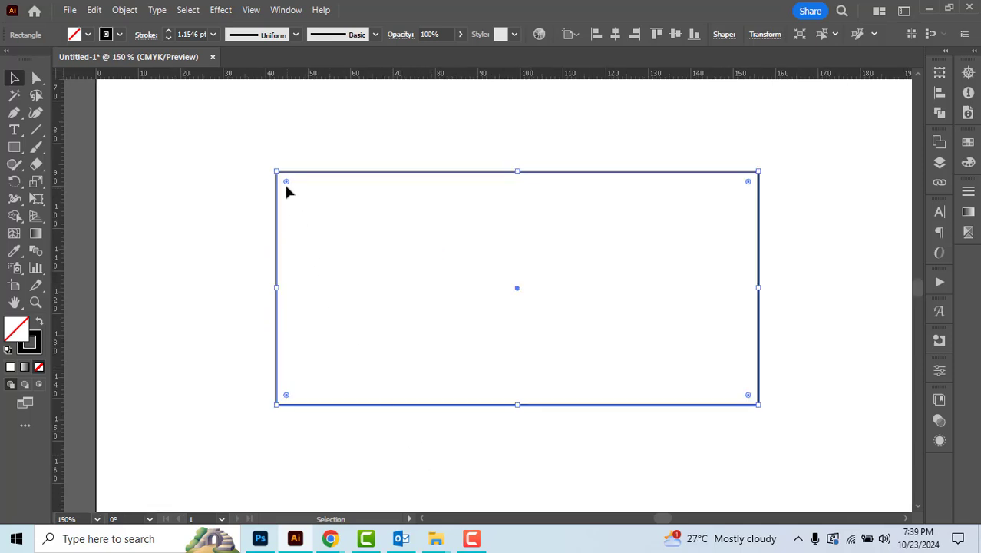
# Round all four corners of the rectangle equally, then round the lower-right and upper-left corners further one at a time.
pyautogui.moveTo(286, 183); pyautogui.dragTo(302, 207)
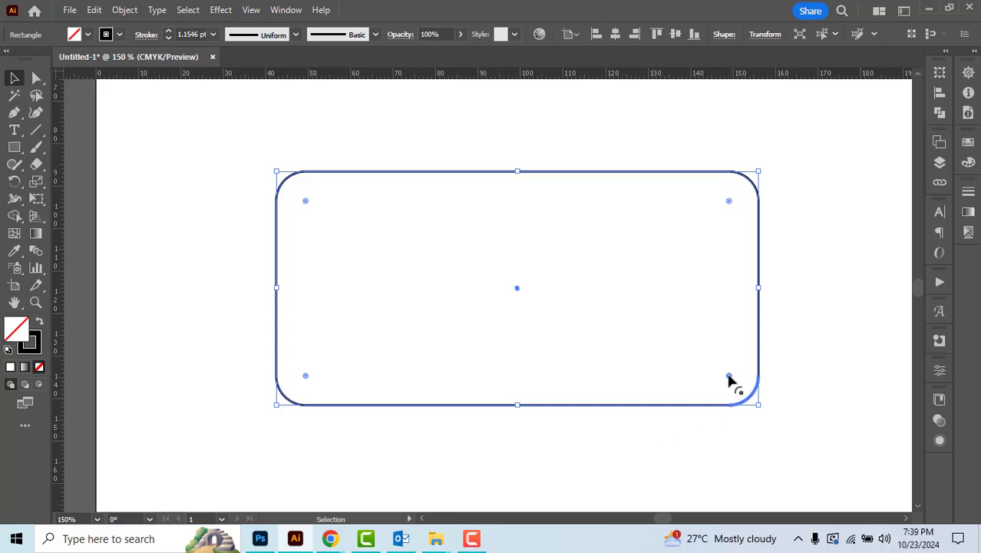
pyautogui.moveTo(729, 377); pyautogui.dragTo(704, 352)
pyautogui.click(305, 200)
pyautogui.moveTo(306, 201); pyautogui.dragTo(321, 218)
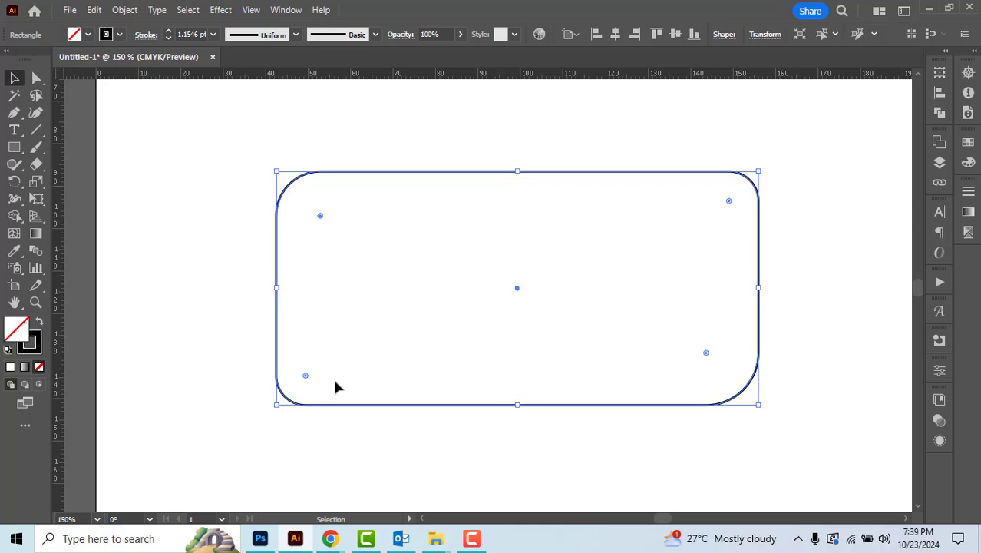
# Round the upper-right and lower-left corners together much further, then make all four corners square again.
pyautogui.click(729, 202)
pyautogui.moveTo(305, 378); pyautogui.dragTo(424, 312)
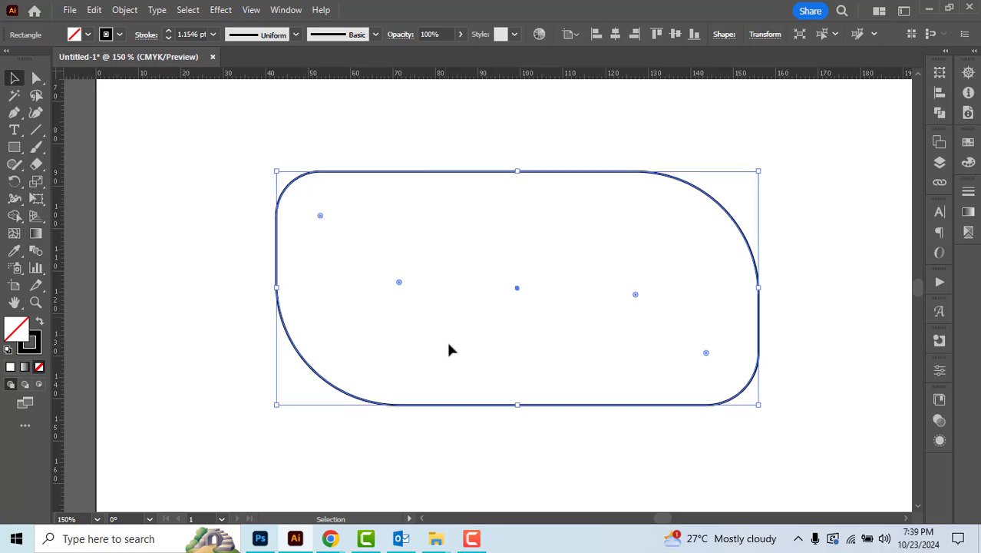
pyautogui.moveTo(636, 297); pyautogui.dragTo(768, 169)
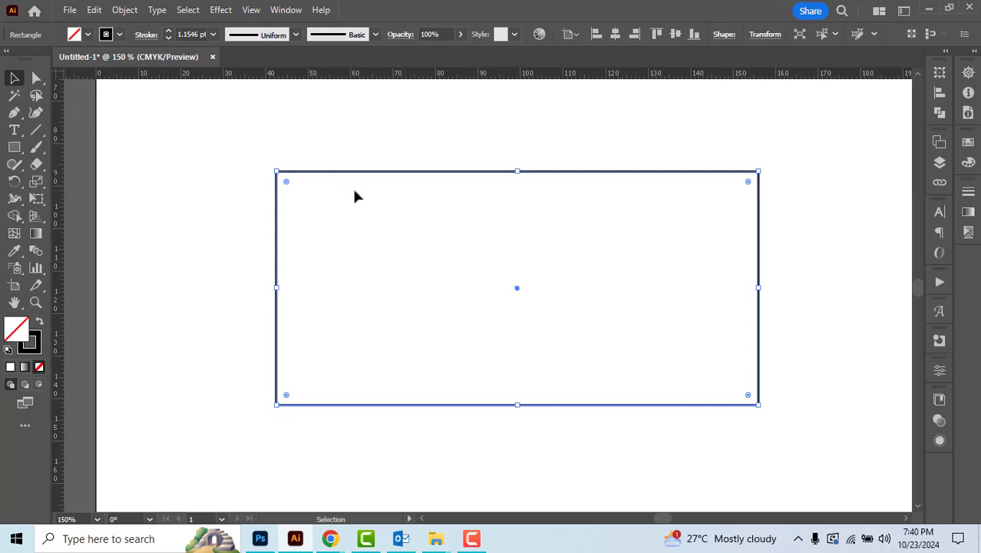
# Set the corner radius of all four rectangle corners to 8 mm with the Direct Selection tool.
pyautogui.press('a')
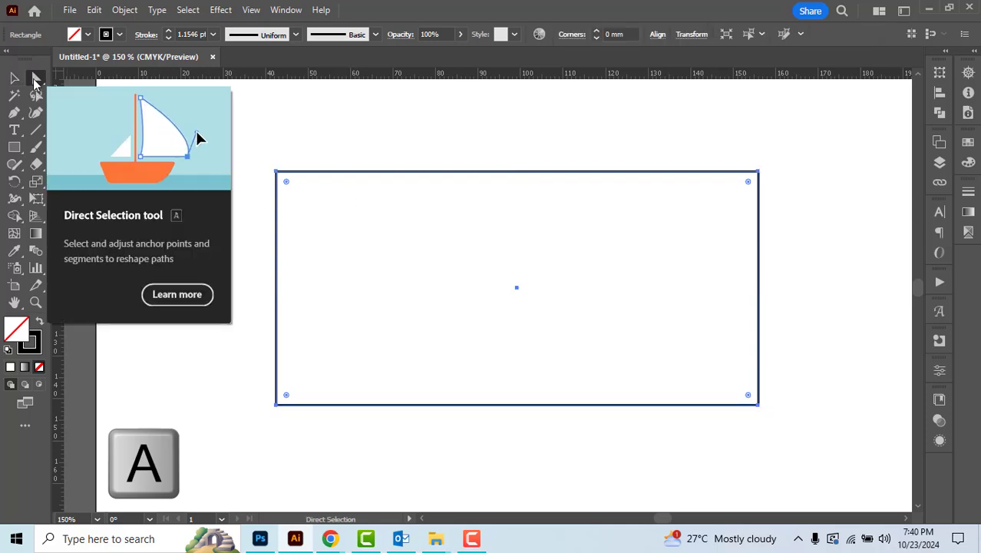
pyautogui.click(626, 33)
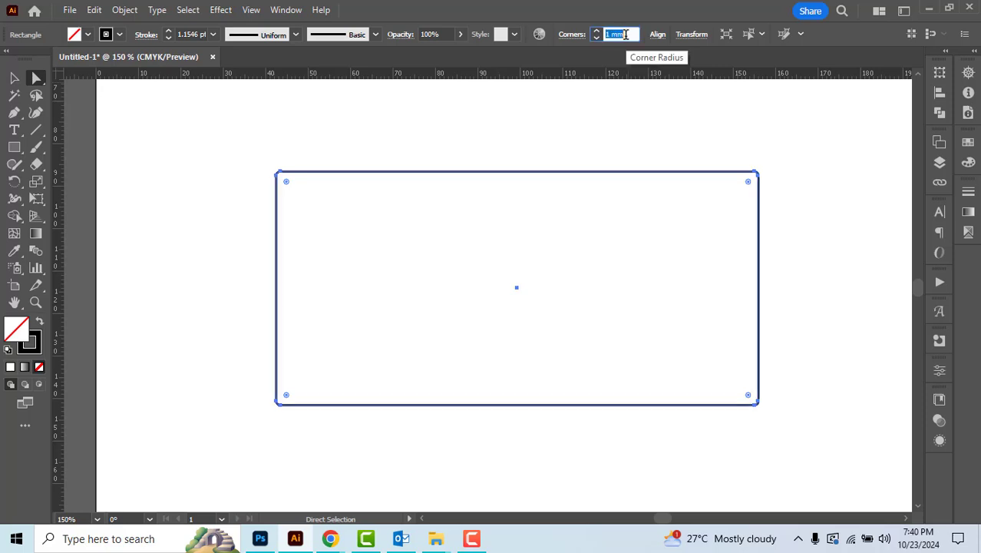
pyautogui.press('Up')
pyautogui.press('Up')
pyautogui.press('Up')
pyautogui.press('Up')
pyautogui.press('Up')
pyautogui.press('Up')
pyautogui.press('Up')
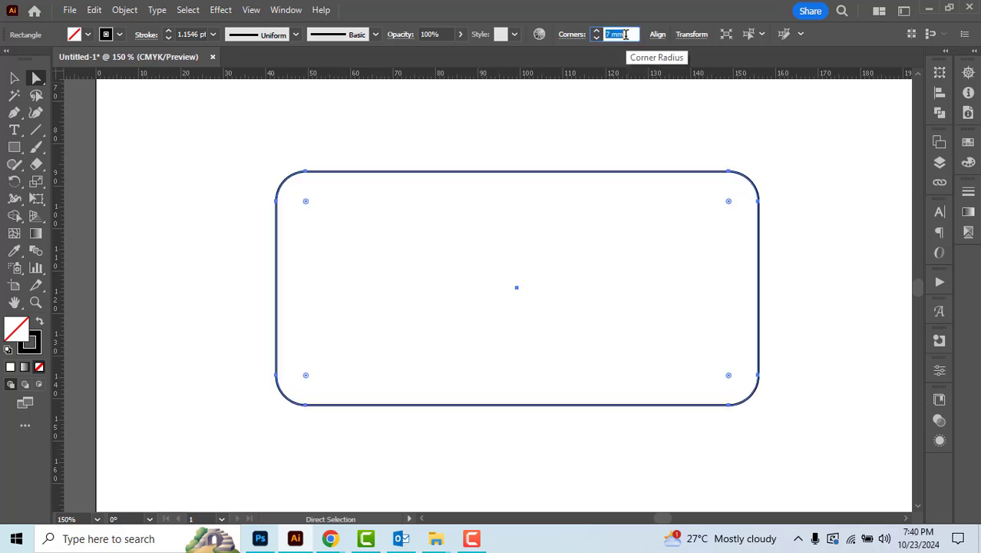
pyautogui.press('Down')
pyautogui.press('Up')
pyautogui.press('Up')
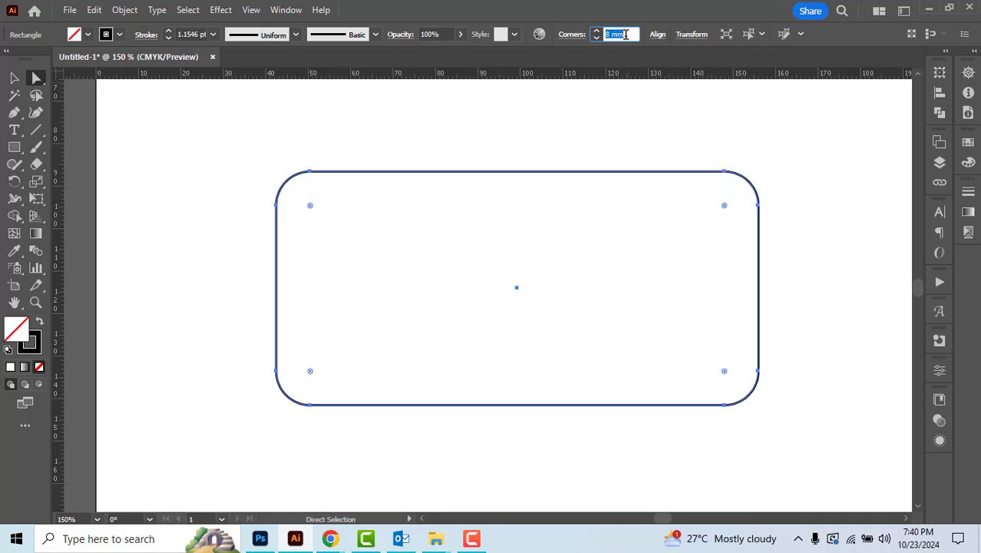
# Try the inverted and chamfered corner styles on the rectangle, and return to the Round style.
pyautogui.click(569, 35)
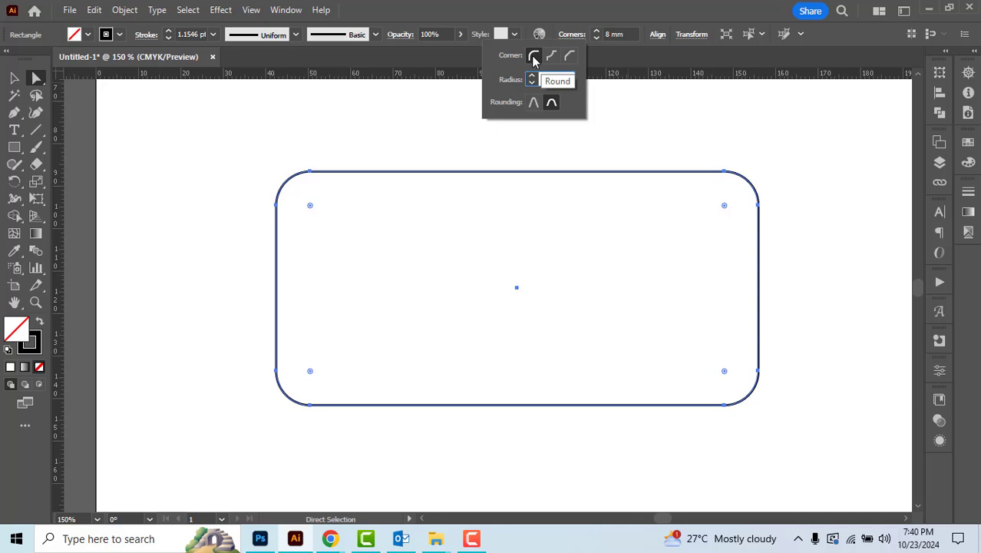
pyautogui.click(552, 57)
pyautogui.click(569, 58)
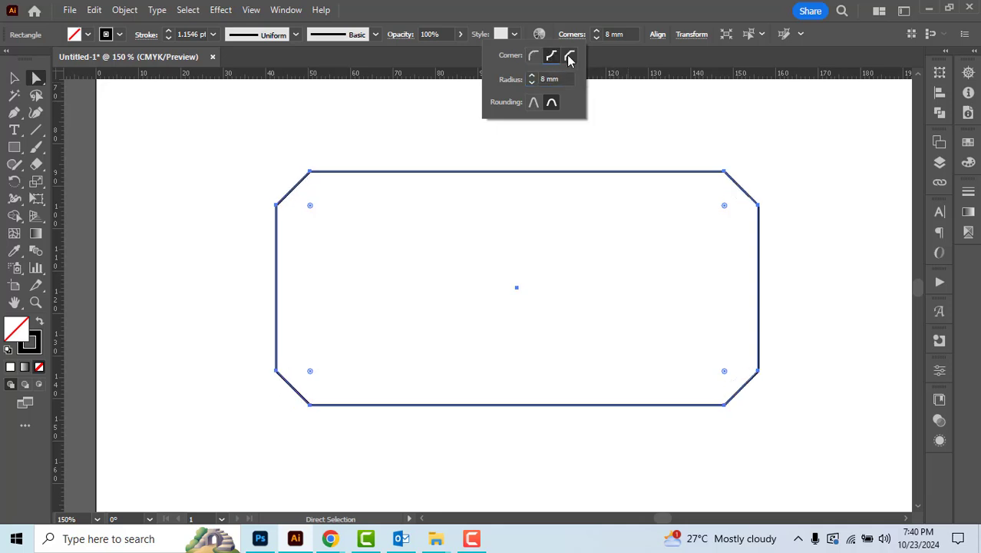
pyautogui.click(534, 56)
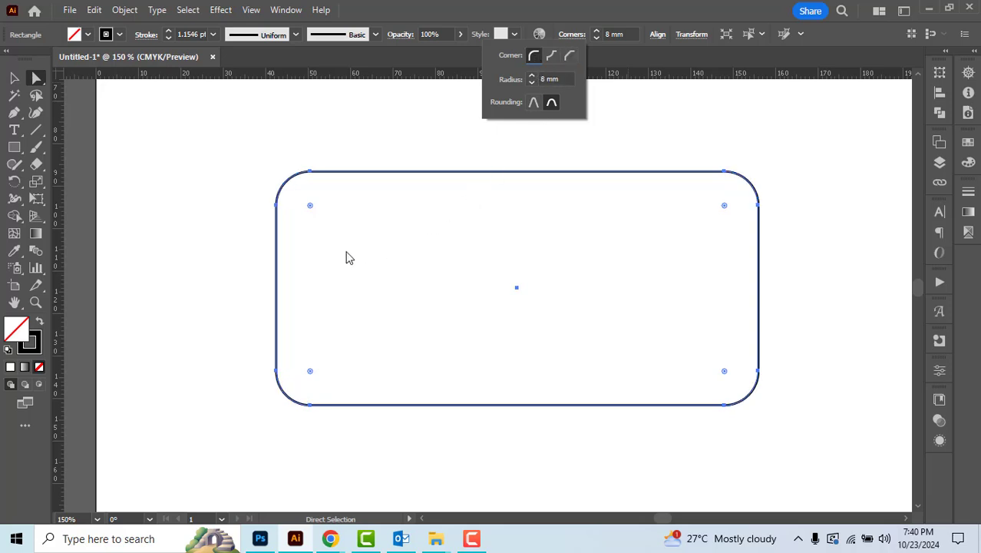
# Increase the radius of only the upper-left corner, then make all four rectangle corners square again.
pyautogui.click(310, 206)
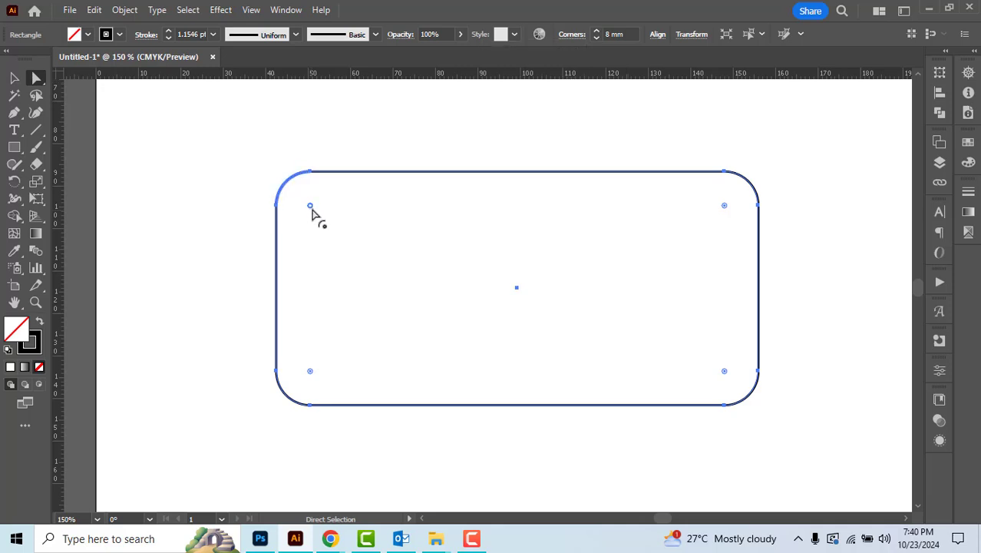
pyautogui.click(628, 33)
pyautogui.press('Up')
pyautogui.press('Up')
pyautogui.press('Up')
pyautogui.press('Up')
pyautogui.press('Up')
pyautogui.press('Up')
pyautogui.press('Up')
pyautogui.press('Up')
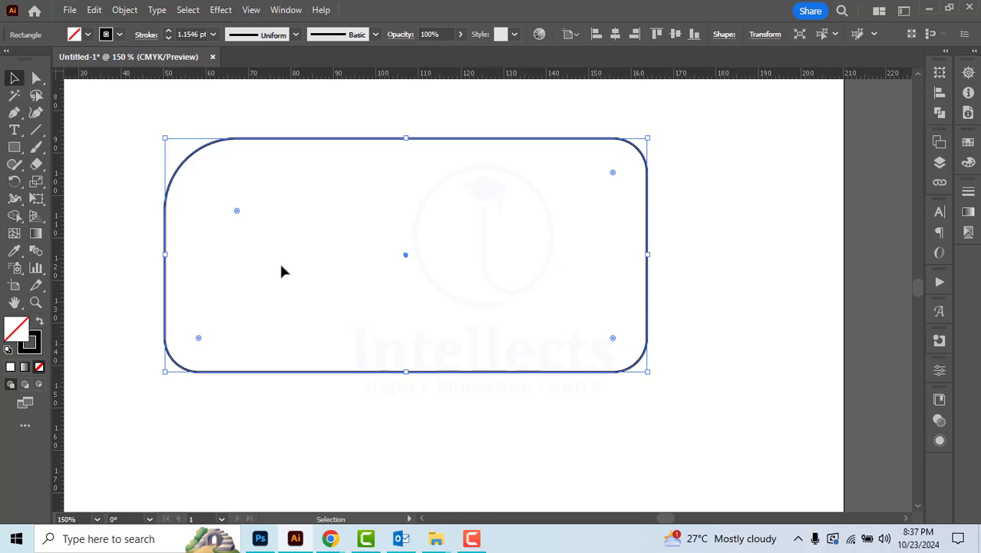
pyautogui.moveTo(236, 211); pyautogui.dragTo(150, 130)
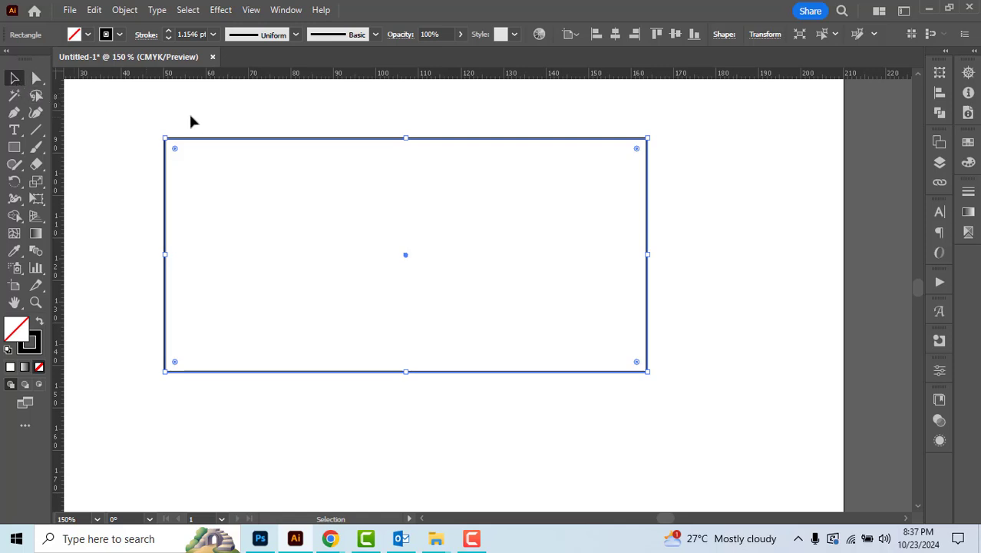
# Show the rectangle's Transform settings, try the lower-right, upper-right and upper-left reference points, and return to the centre point.
pyautogui.click(939, 74)
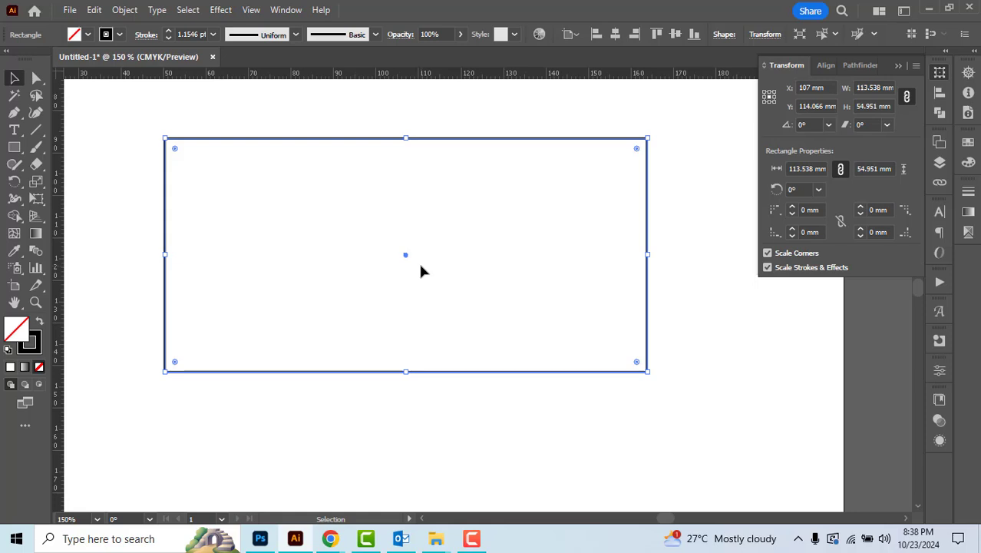
pyautogui.click(774, 103)
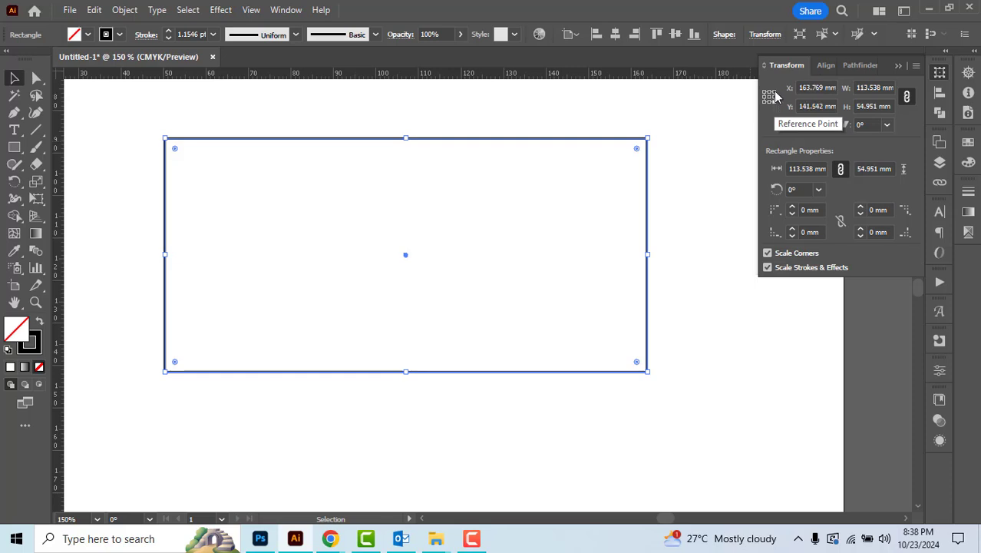
pyautogui.click(774, 91)
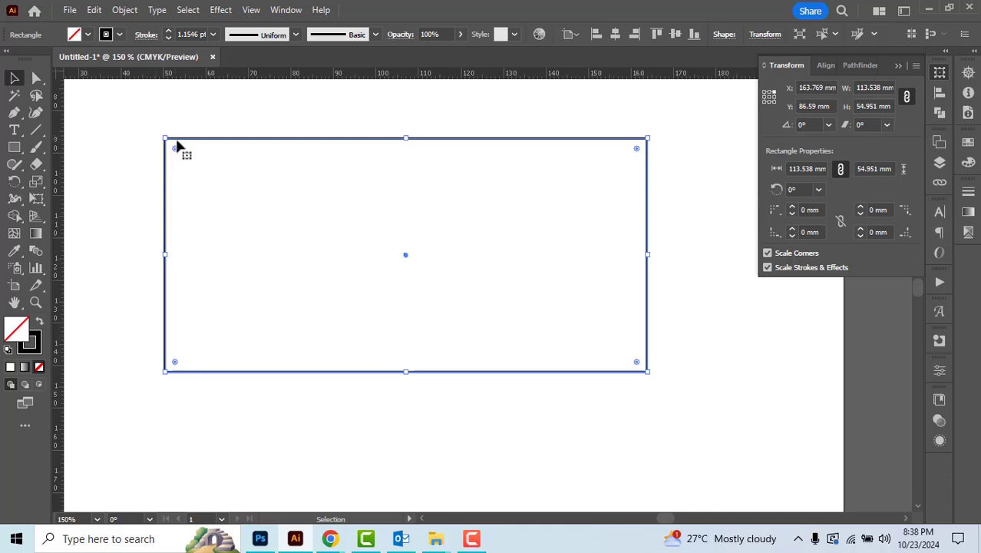
pyautogui.click(765, 91)
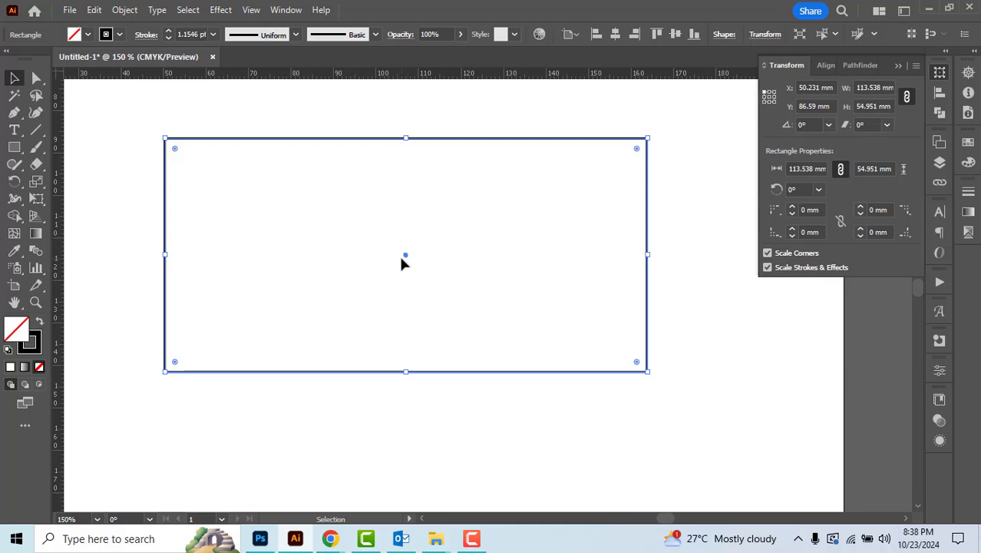
pyautogui.click(769, 97)
# Set the rectangle's width to 119 mm with its width and height proportions constrained.
pyautogui.click(906, 103)
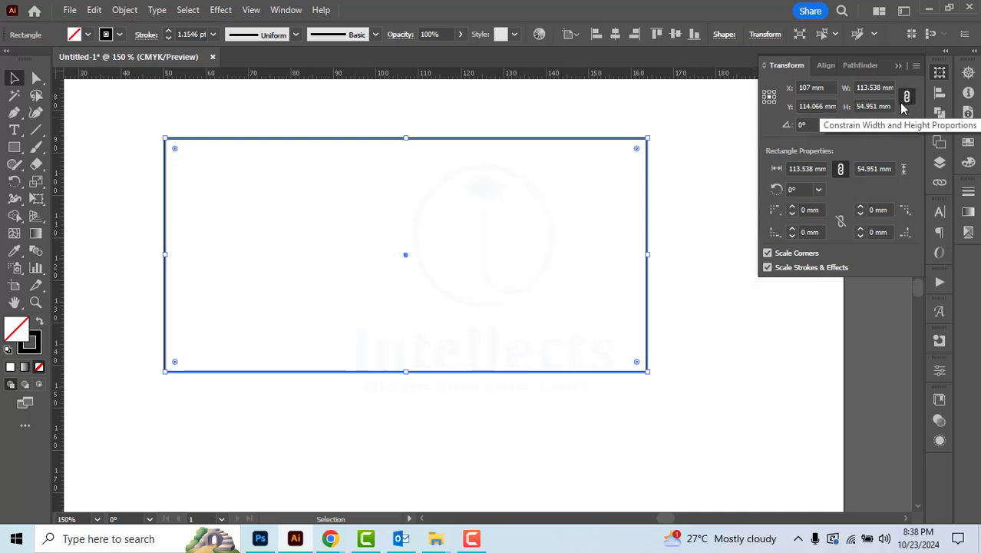
pyautogui.click(881, 87)
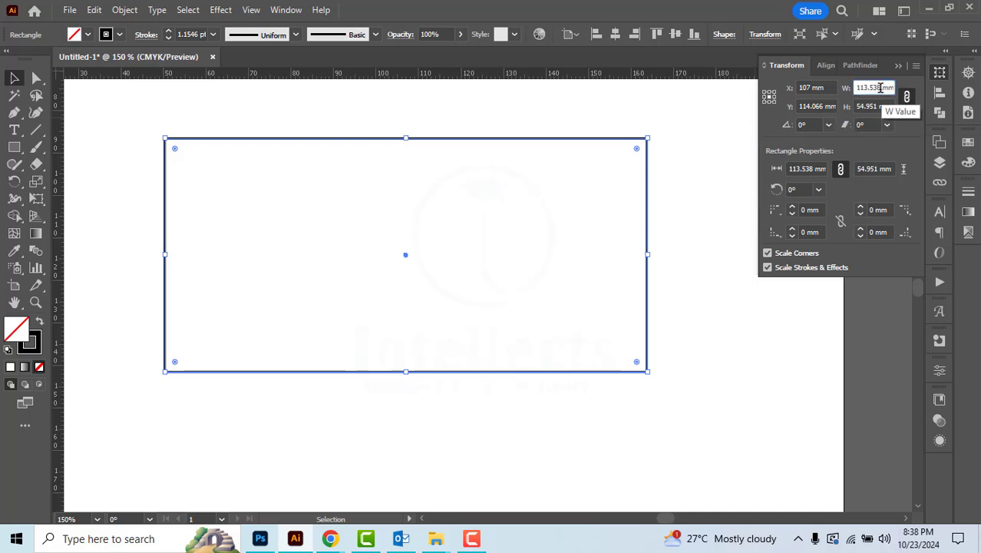
pyautogui.press('Tab')
pyautogui.click(877, 87)
pyautogui.press('Up')
pyautogui.press('Up')
pyautogui.press('Up')
pyautogui.press('Up')
pyautogui.press('Up')
pyautogui.press('Up')
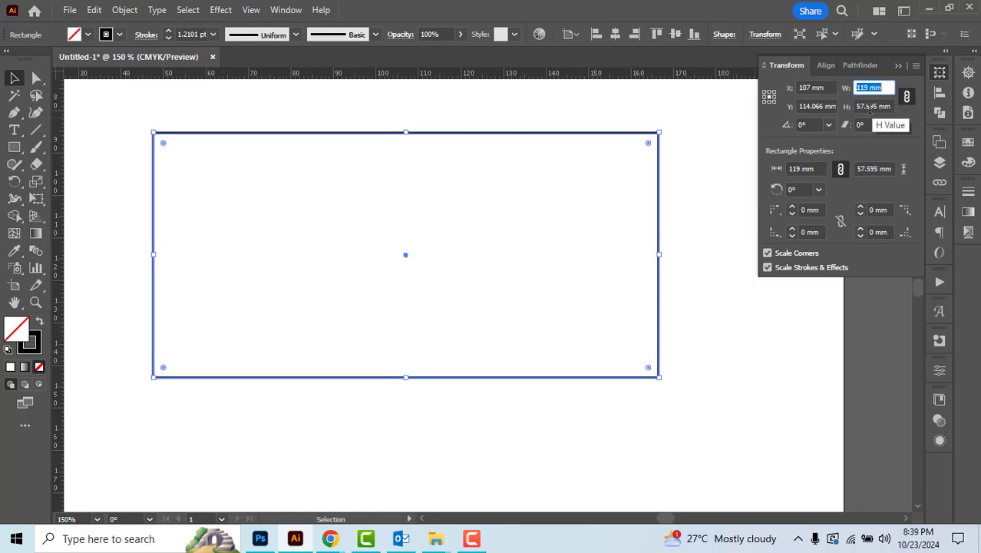
# Set the rectangle's height to 54 mm, keeping its proportions constrained.
pyautogui.click(870, 108)
pyautogui.scroll(6, 870, 107)
pyautogui.scroll(-9, 871, 107)
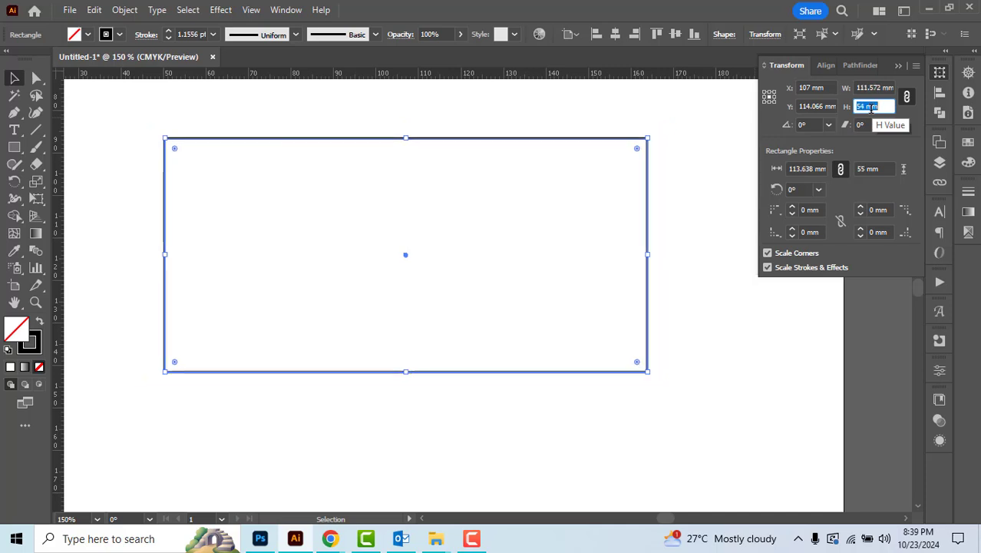
# Move the rectangle's centre to X 98 mm and Y 117 mm.
pyautogui.click(829, 107)
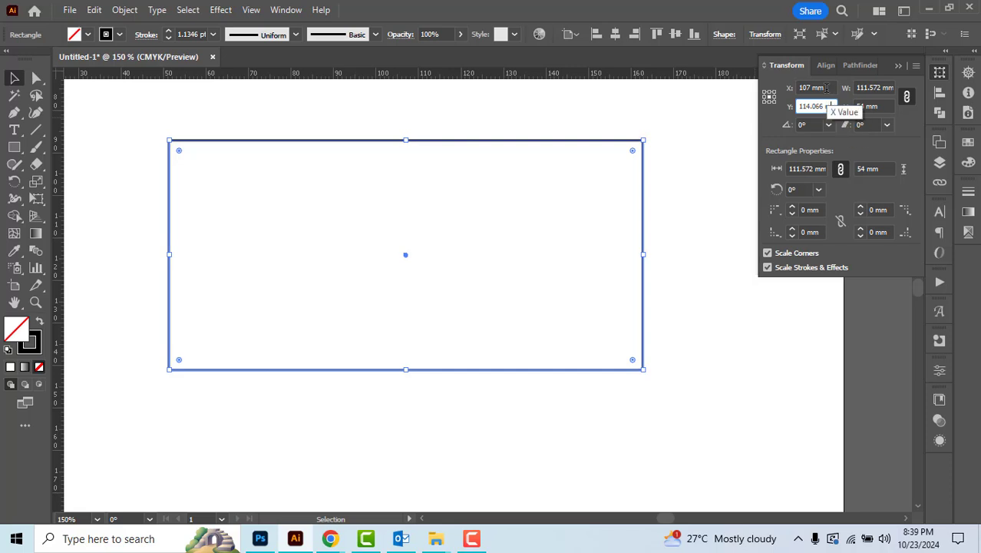
pyautogui.click(814, 87)
pyautogui.write('110')
pyautogui.press('Return')
pyautogui.scroll(10, 826, 87)
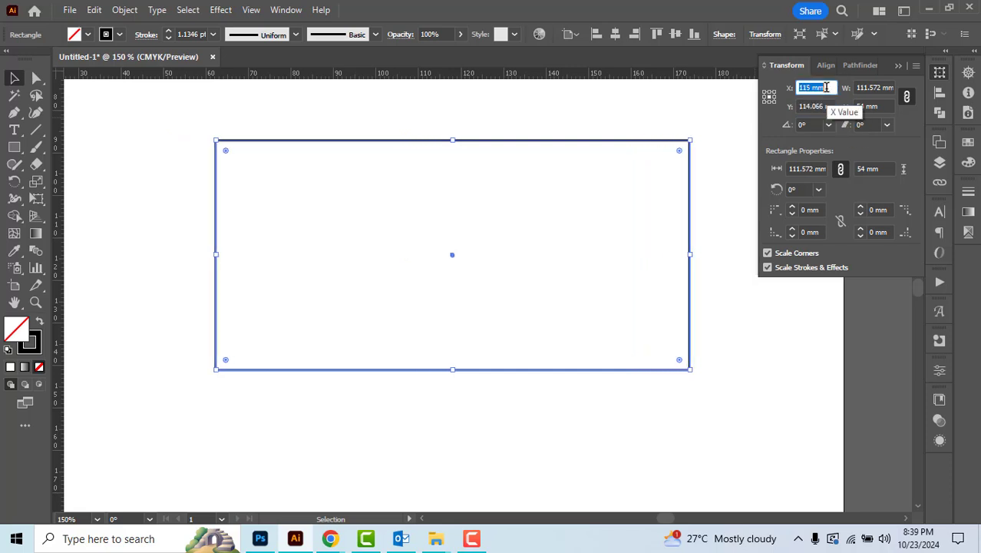
pyautogui.scroll(-20, 826, 87)
pyautogui.scroll(-11, 826, 88)
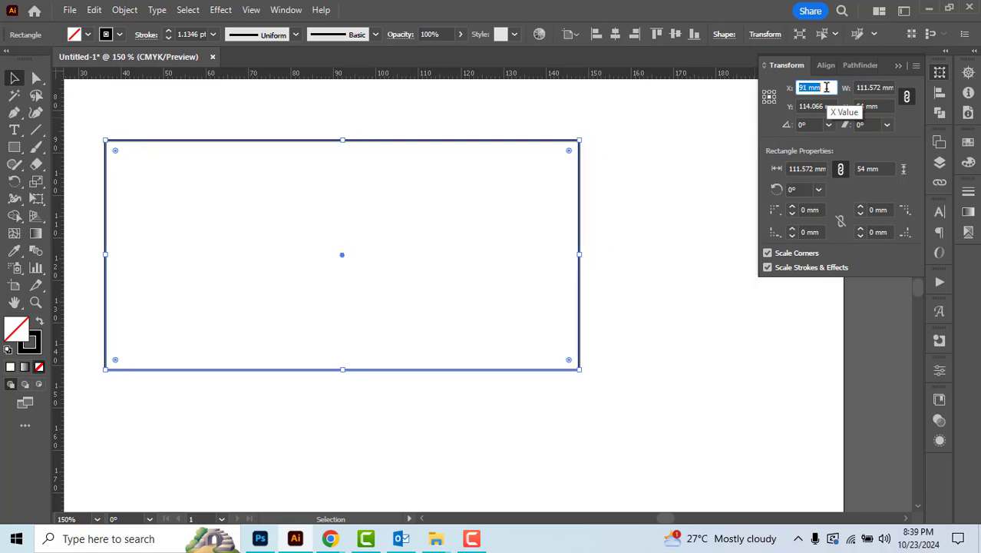
pyautogui.scroll(7, 826, 88)
pyautogui.click(826, 106)
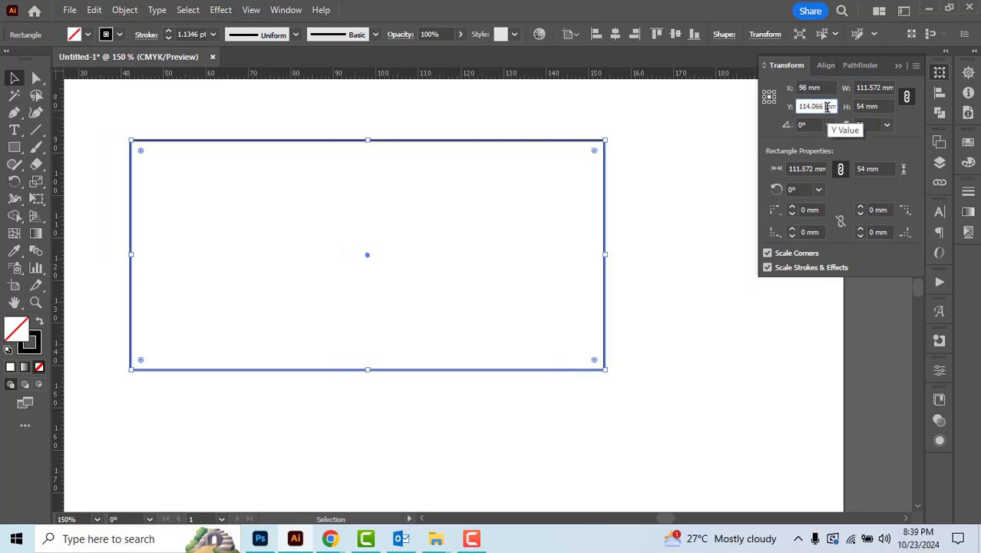
pyautogui.scroll(14, 826, 106)
pyautogui.scroll(-11, 826, 106)
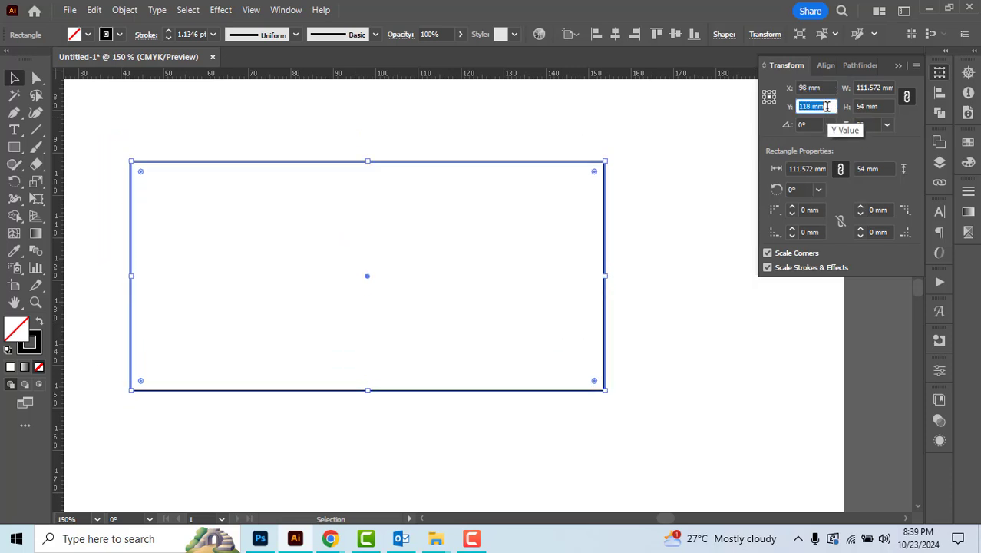
# Rotate the rectangle by 7° and then set its rotation angle to 90°.
pyautogui.click(813, 124)
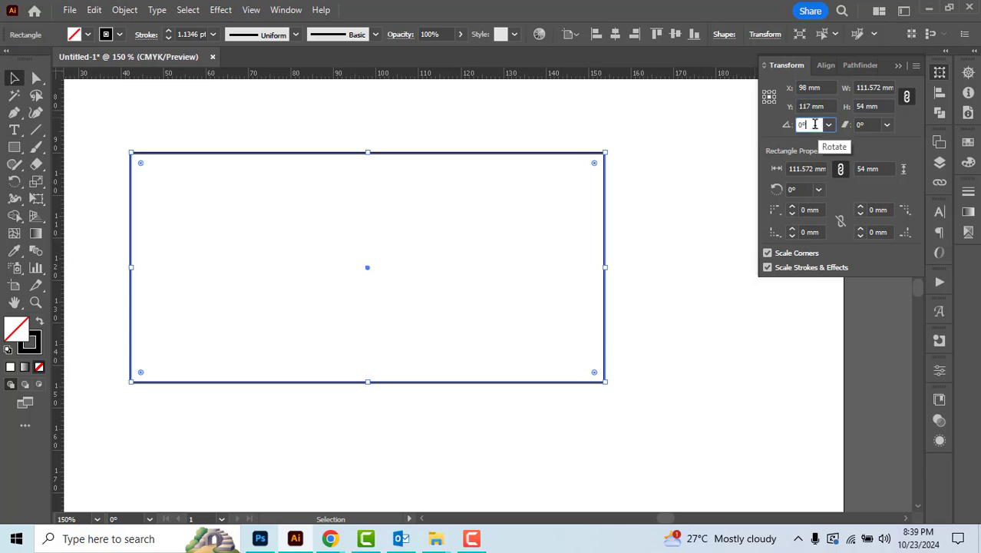
pyautogui.scroll(2, 814, 125)
pyautogui.scroll(5, 816, 124)
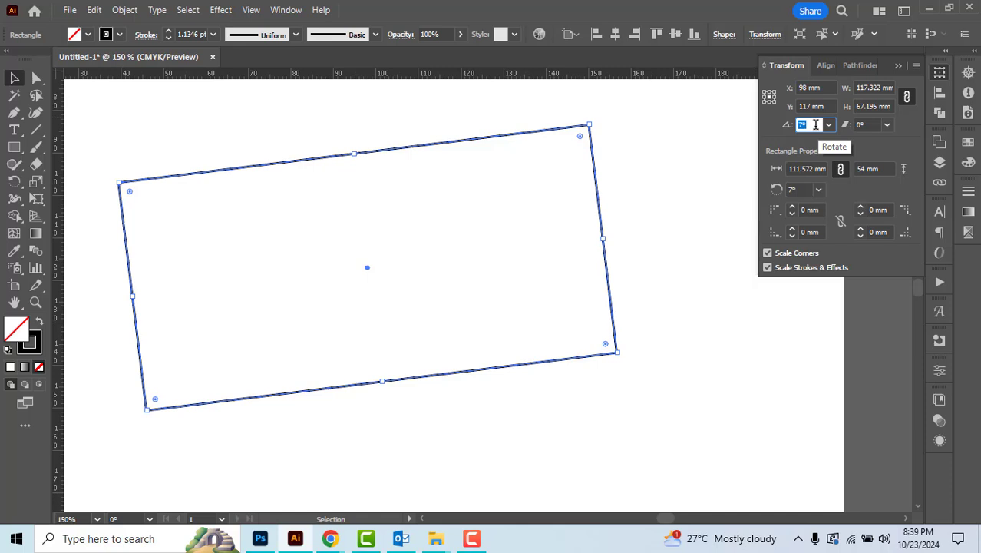
pyautogui.write('90')
pyautogui.press('Return')
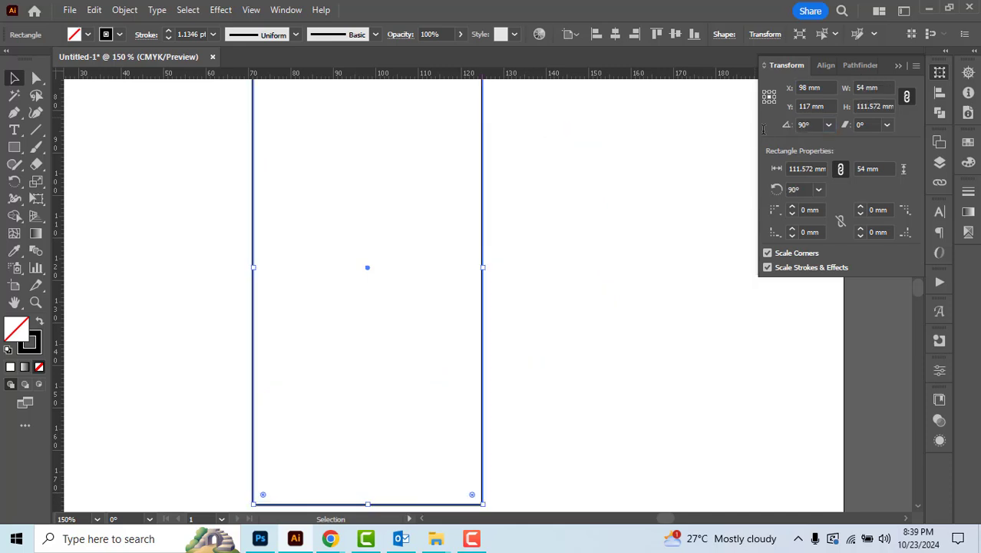
# Reset the rectangle's rotation angle to 0°.
pyautogui.scroll(-2, 558, 271)
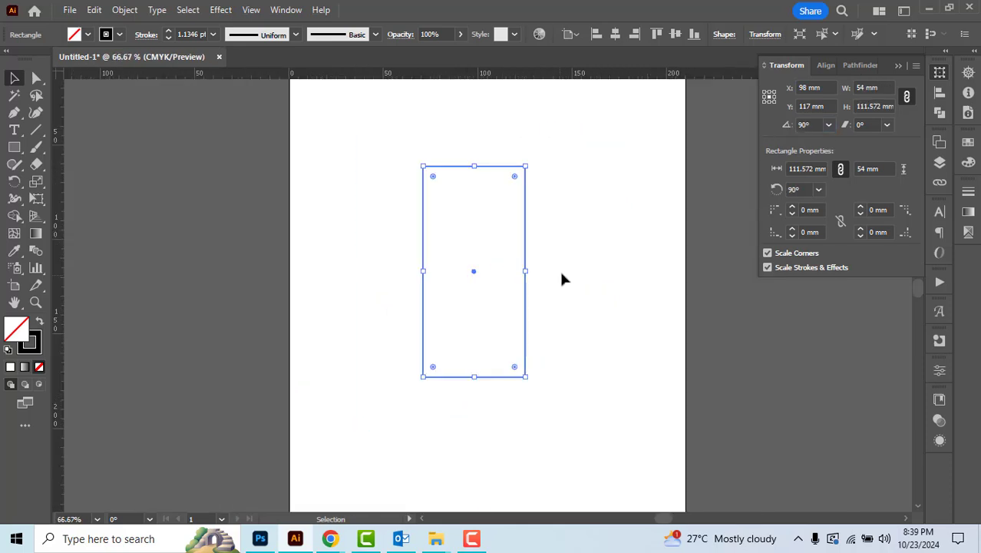
pyautogui.click(810, 125)
pyautogui.write('0')
pyautogui.press('Return')
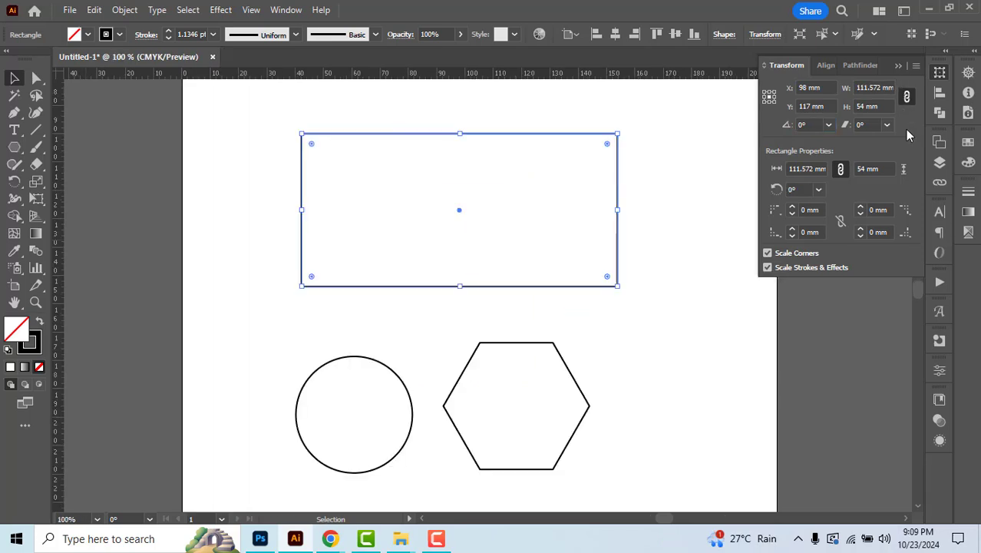
# Examine the Transform options and compare the shape properties offered for the rectangle, circle and hexagon.
pyautogui.click(917, 69)
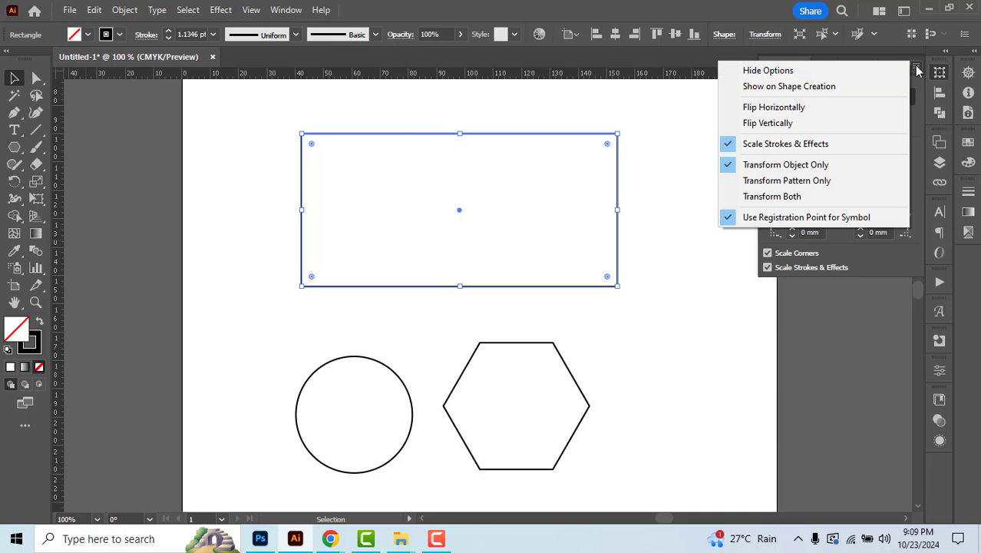
pyautogui.click(918, 69)
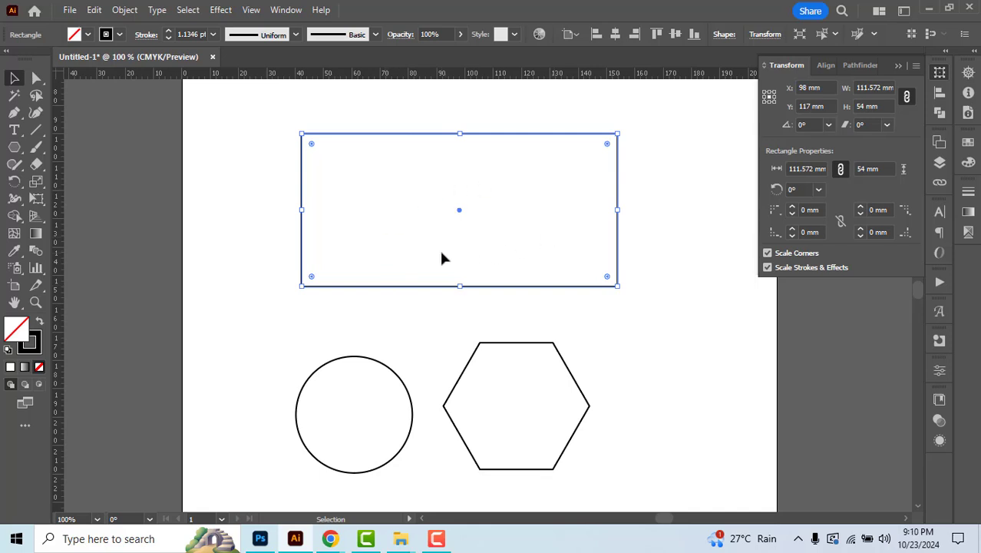
pyautogui.click(804, 169)
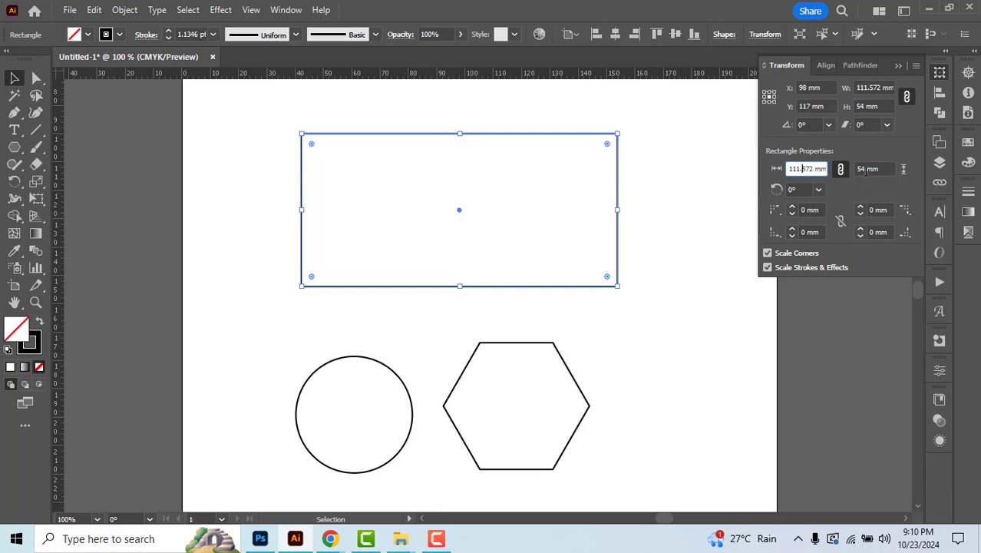
pyautogui.click(866, 170)
pyautogui.click(798, 190)
pyautogui.click(804, 209)
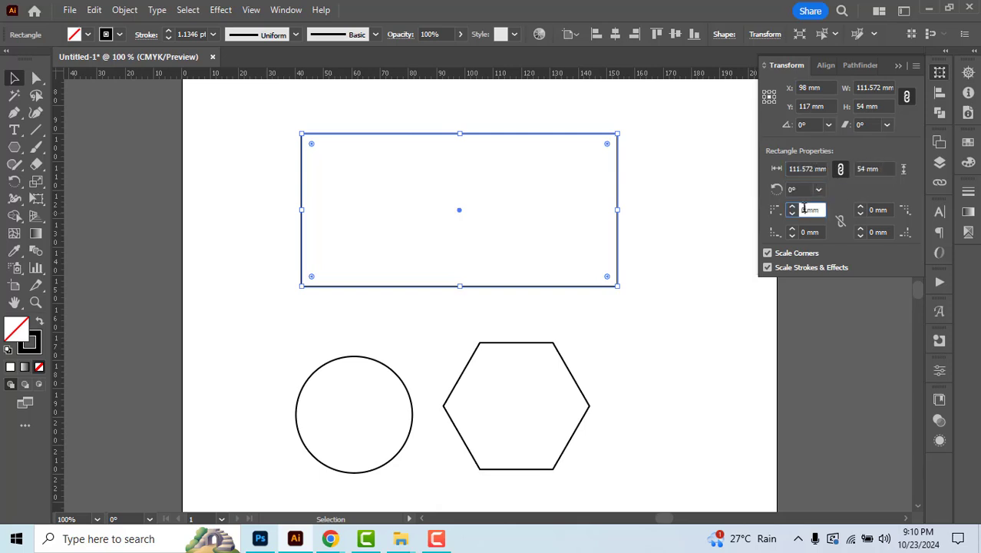
pyautogui.moveTo(288, 353); pyautogui.dragTo(317, 377)
pyautogui.moveTo(465, 335); pyautogui.dragTo(506, 371)
pyautogui.moveTo(342, 344); pyautogui.dragTo(367, 370)
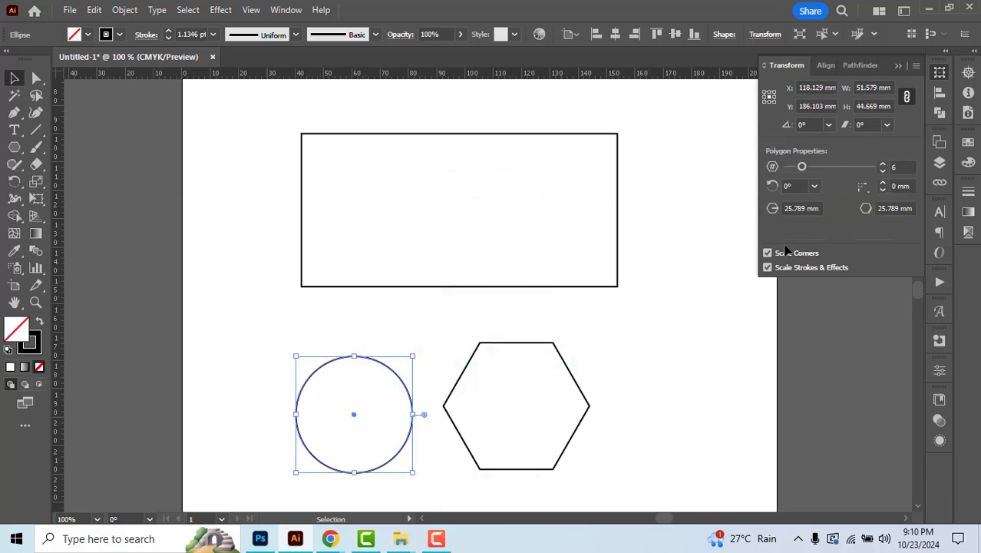
pyautogui.moveTo(516, 326); pyautogui.dragTo(548, 355)
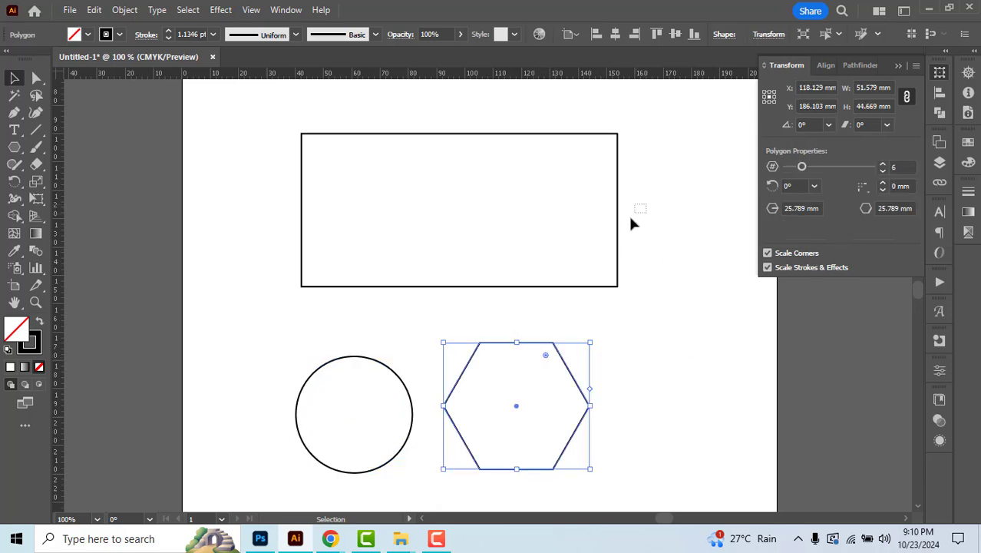
# Set the large rectangle's width to 113 mm with its proportions constrained.
pyautogui.moveTo(631, 223); pyautogui.dragTo(595, 250)
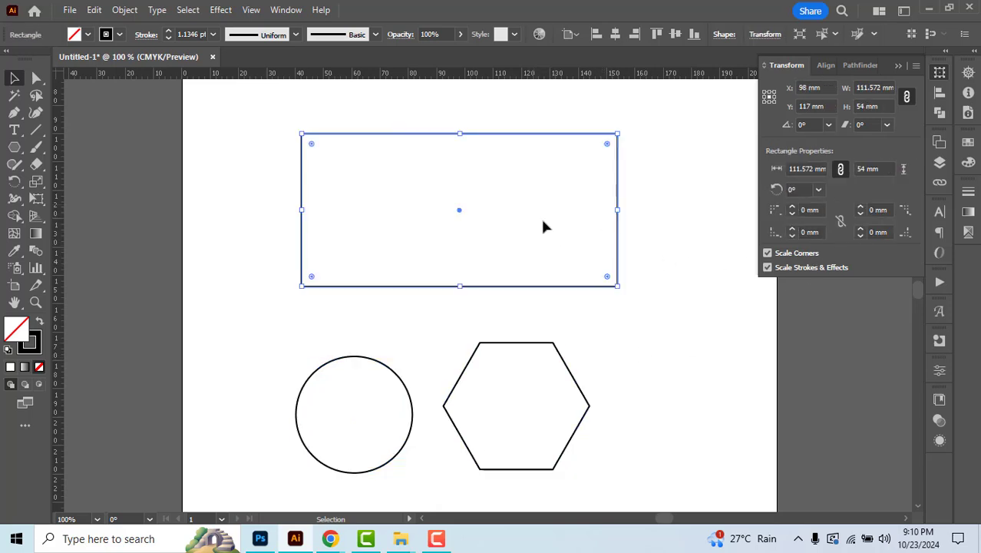
pyautogui.click(820, 171)
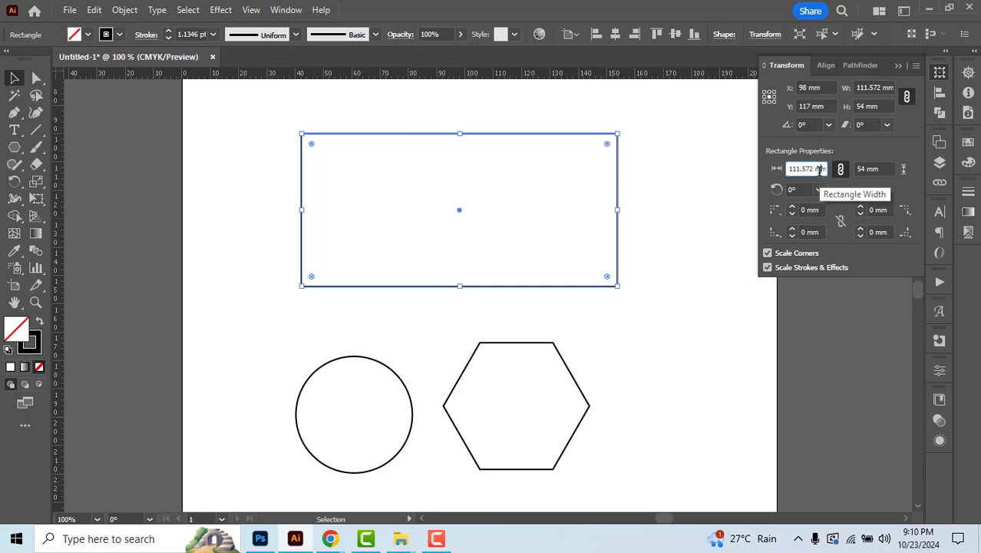
pyautogui.write('113')
pyautogui.press('Return')
# Round only the rectangle's upper-left corner with a 10 mm radius, leaving the corner values unlinked.
pyautogui.click(806, 189)
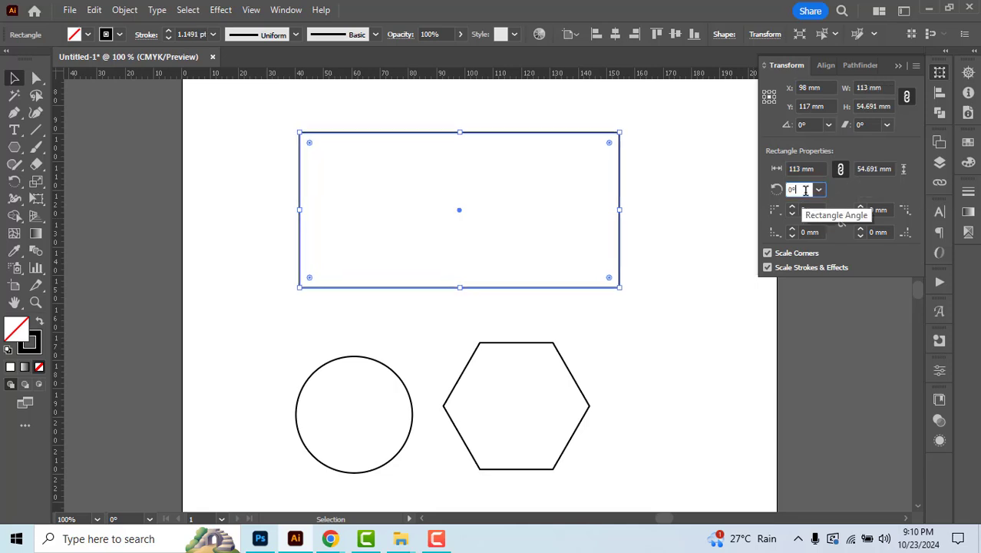
pyautogui.click(810, 209)
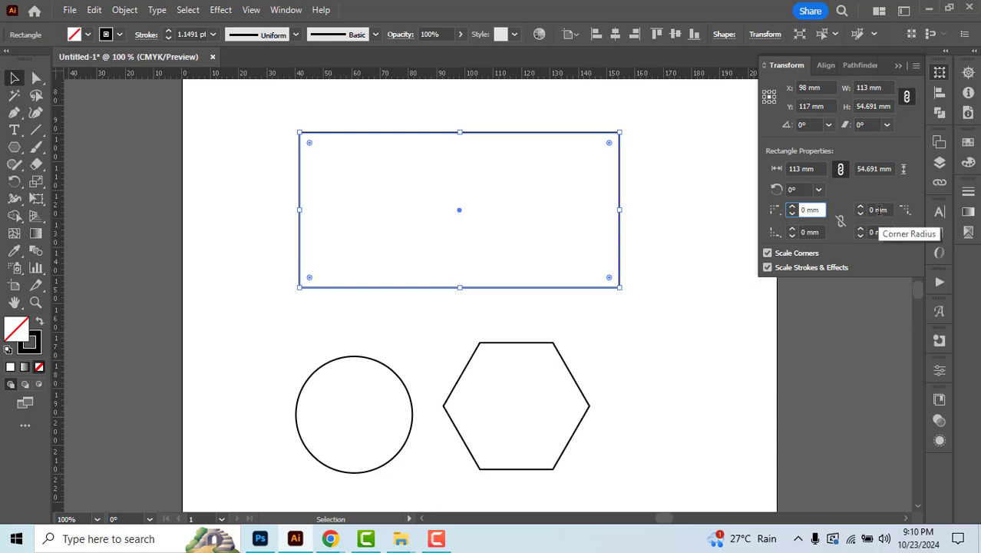
pyautogui.click(878, 210)
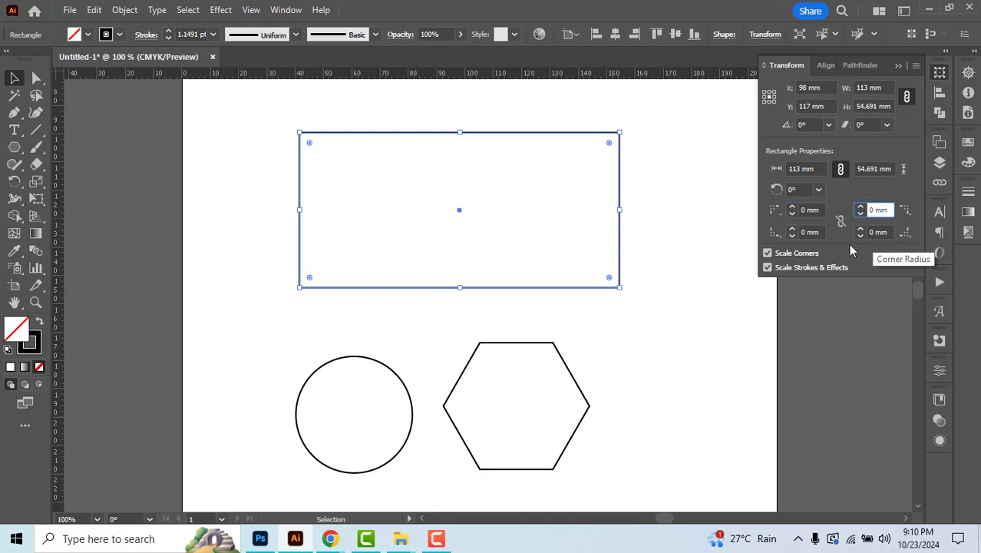
pyautogui.click(777, 213)
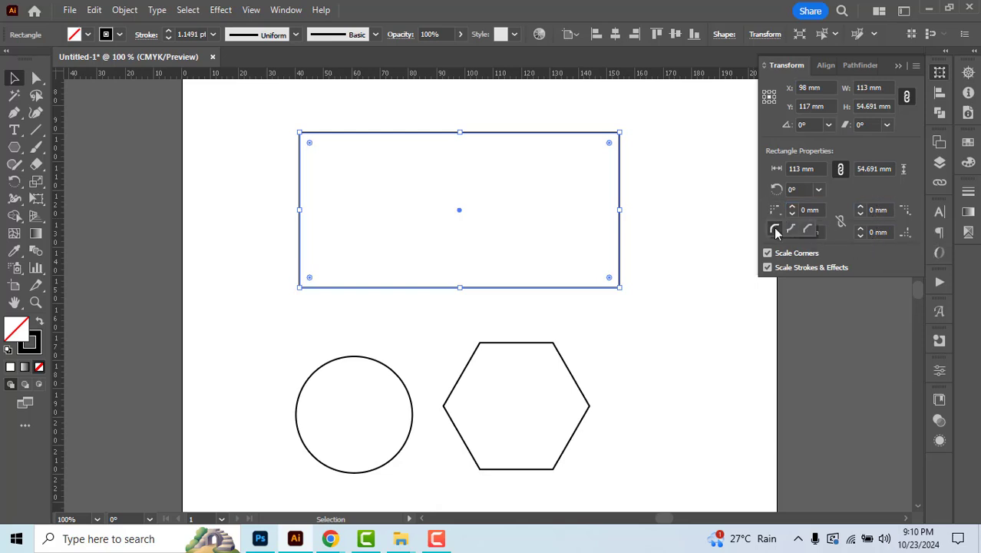
pyautogui.click(814, 230)
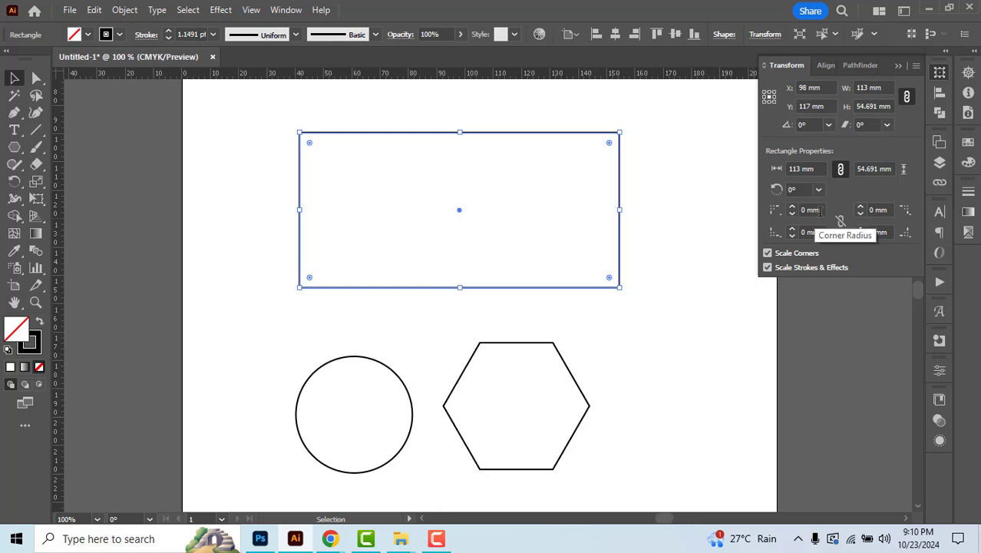
pyautogui.click(808, 210)
pyautogui.doubleClick(808, 210)
pyautogui.write('10')
pyautogui.press('Tab')
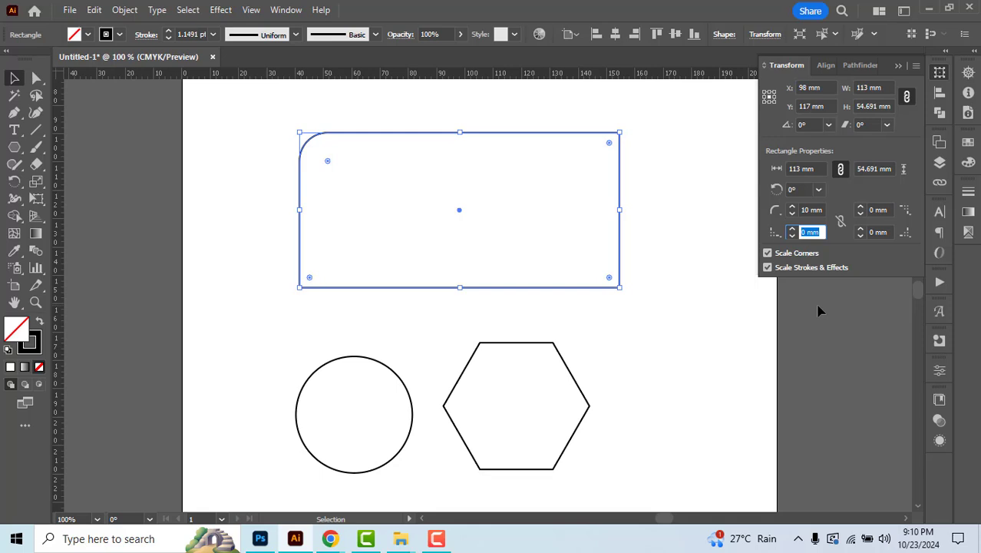
# Give the rectangle's lower-left corner a 15 mm radius and the inverted round corner type.
pyautogui.write('15')
pyautogui.press('Tab')
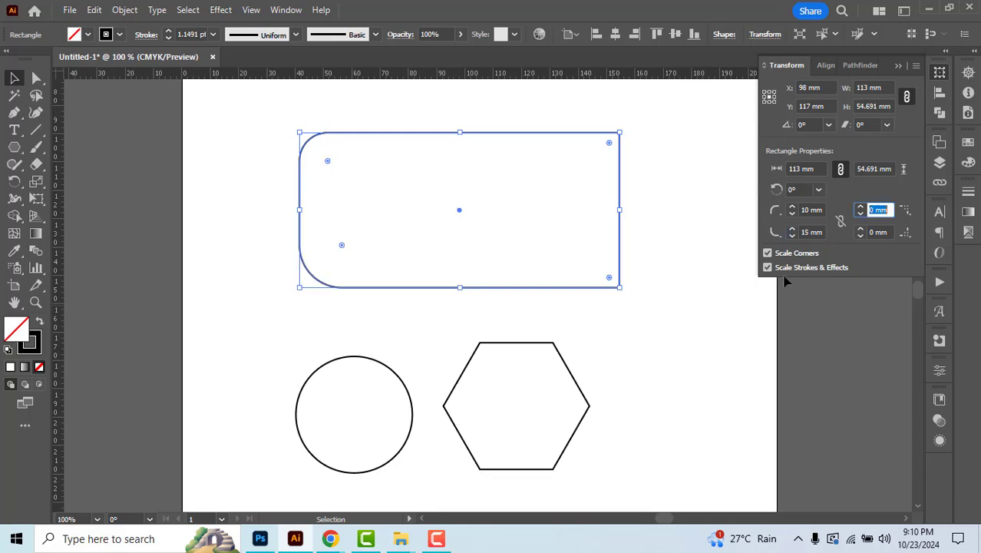
pyautogui.click(774, 234)
pyautogui.click(791, 252)
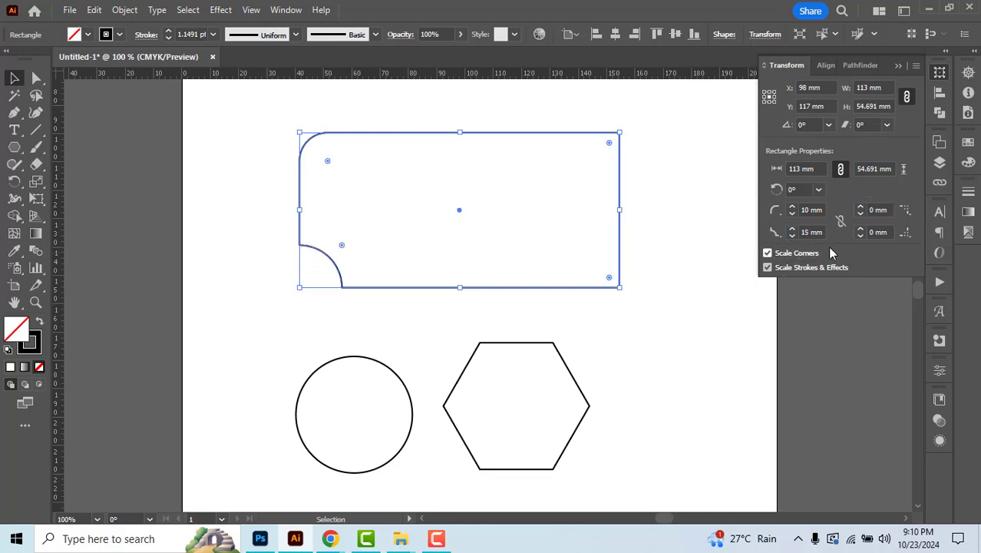
# Give the rectangle's lower-right corner a 20 mm radius and the chamfer corner type.
pyautogui.click(886, 233)
pyautogui.write('20')
pyautogui.press('Tab')
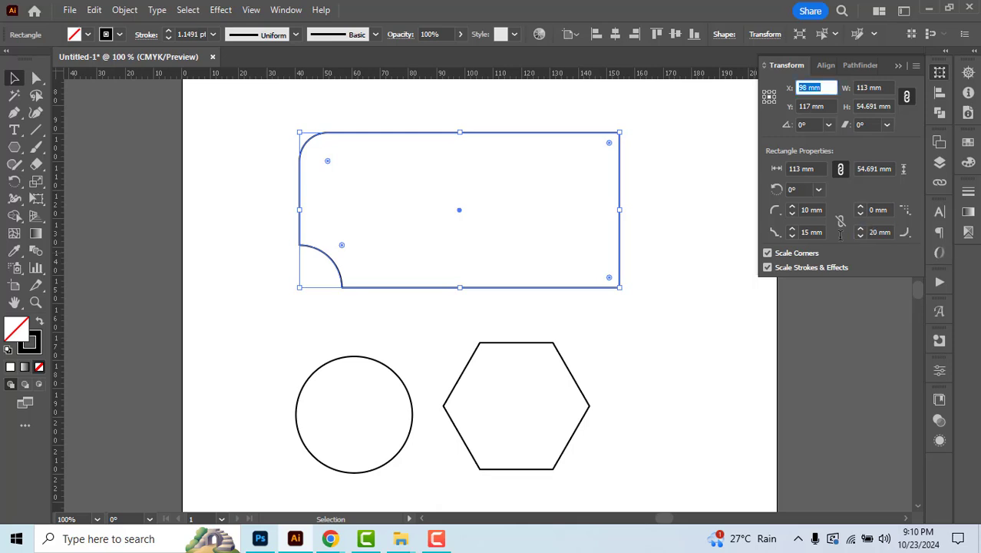
pyautogui.click(905, 232)
pyautogui.click(903, 253)
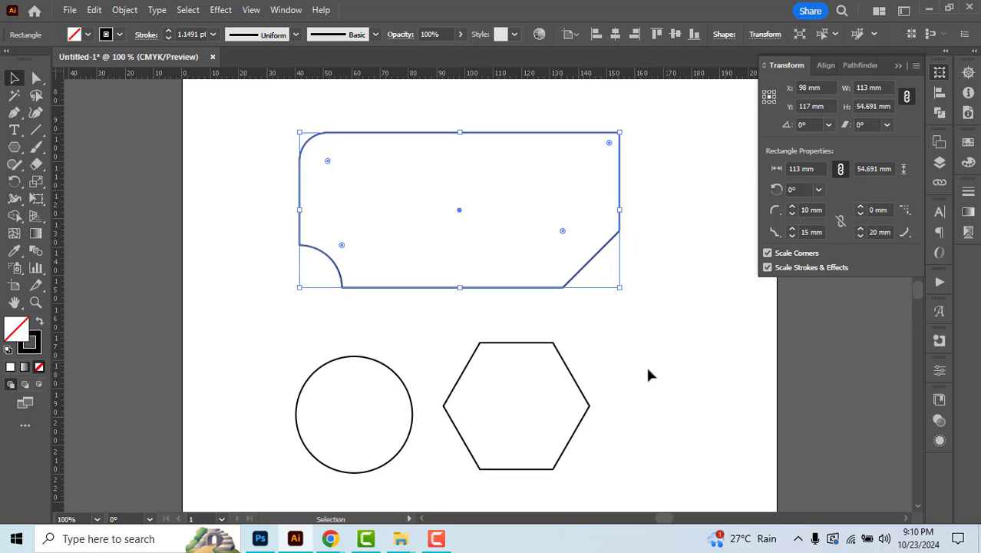
pyautogui.click(15, 149)
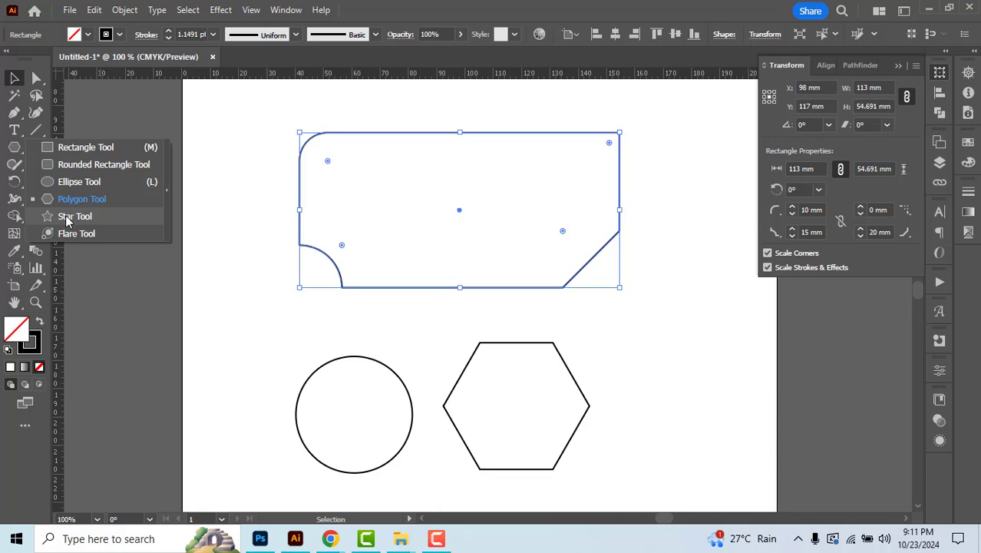
pyautogui.click(122, 309)
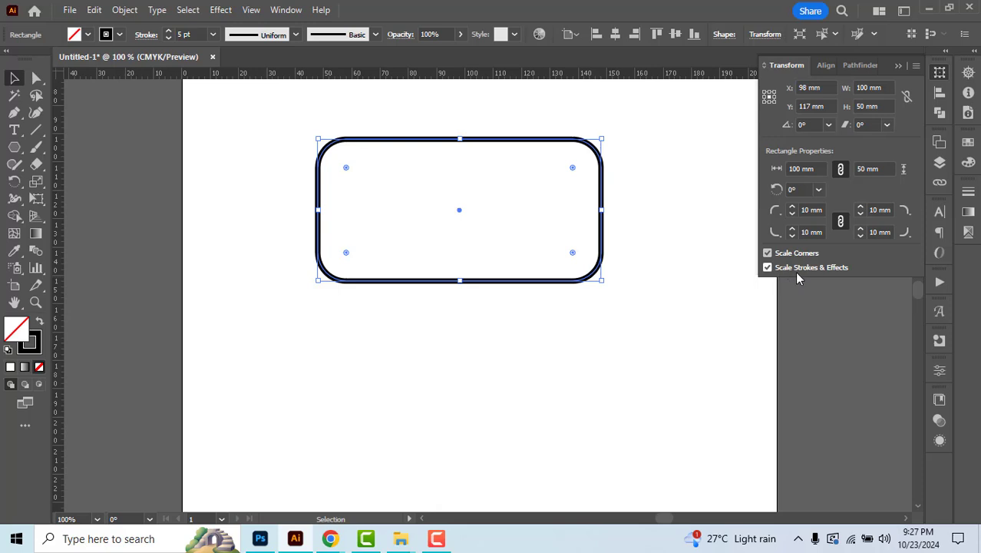
# Turn Scale Corners and Scale Strokes & Effects off and back on for the rounded rectangle.
pyautogui.click(767, 254)
pyautogui.click(768, 267)
pyautogui.click(768, 267)
pyautogui.click(767, 254)
# Select the rounded rectangle and check its stroke weight, width, height and four corner radii.
pyautogui.moveTo(387, 109); pyautogui.dragTo(421, 153)
pyautogui.click(187, 35)
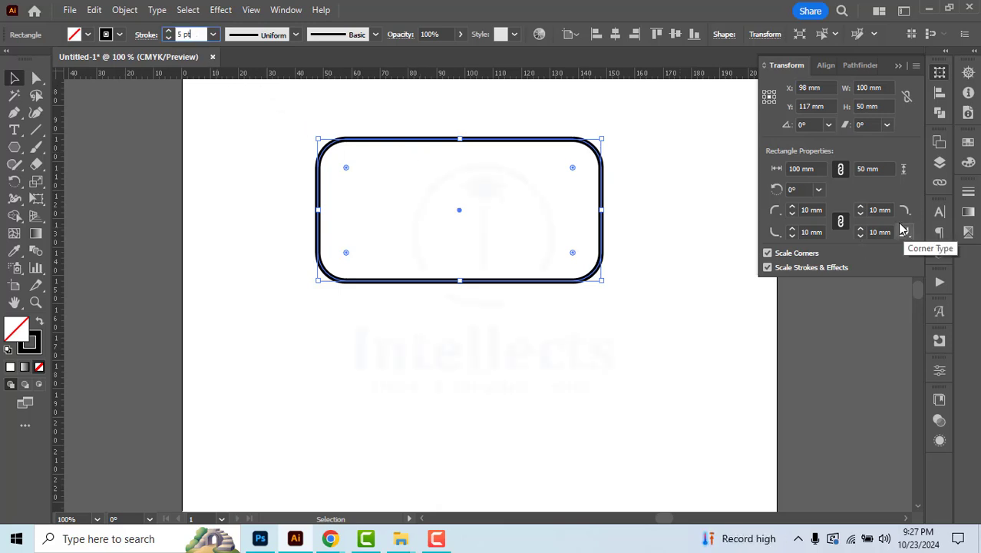
pyautogui.click(886, 87)
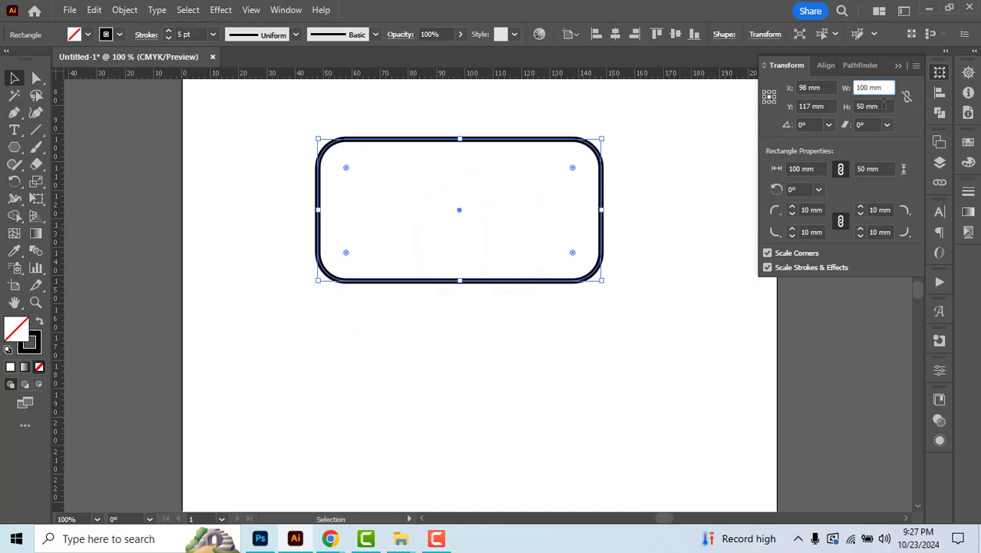
pyautogui.click(883, 107)
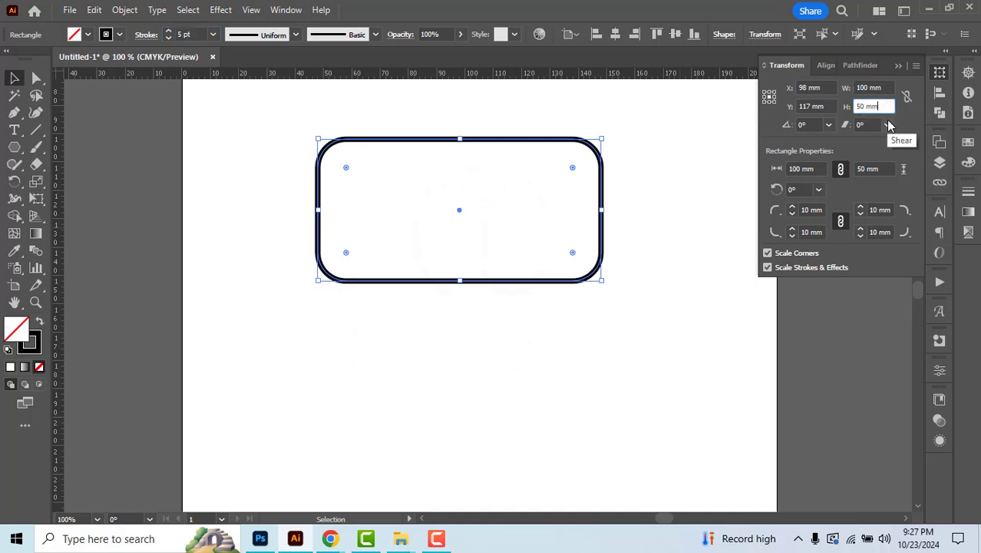
pyautogui.click(815, 209)
pyautogui.click(813, 231)
pyautogui.click(879, 232)
pyautogui.click(886, 210)
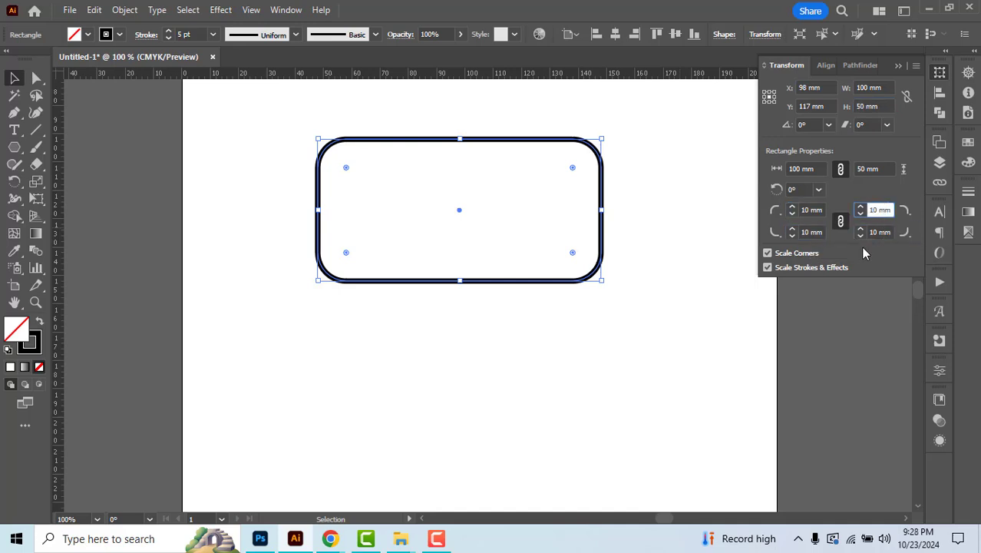
# Constrain the rectangle's proportions and increase its width to 111 mm with Scale Corners and Scale Strokes & Effects enabled.
pyautogui.click(908, 106)
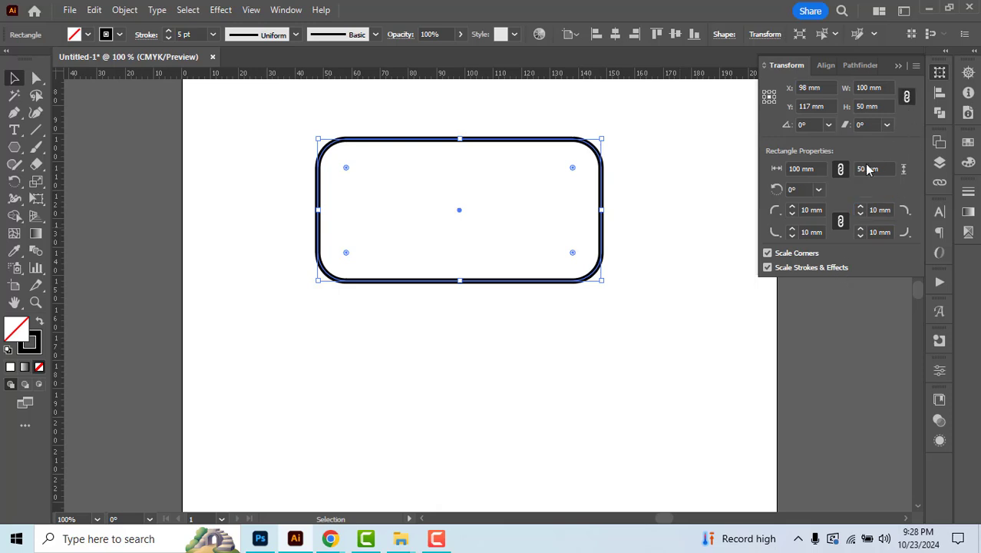
pyautogui.click(873, 88)
pyautogui.press('Up')
pyautogui.press('Up')
pyautogui.press('Up')
pyautogui.press('Up')
pyautogui.press('Up')
pyautogui.press('Up')
pyautogui.press('Up')
pyautogui.press('Up')
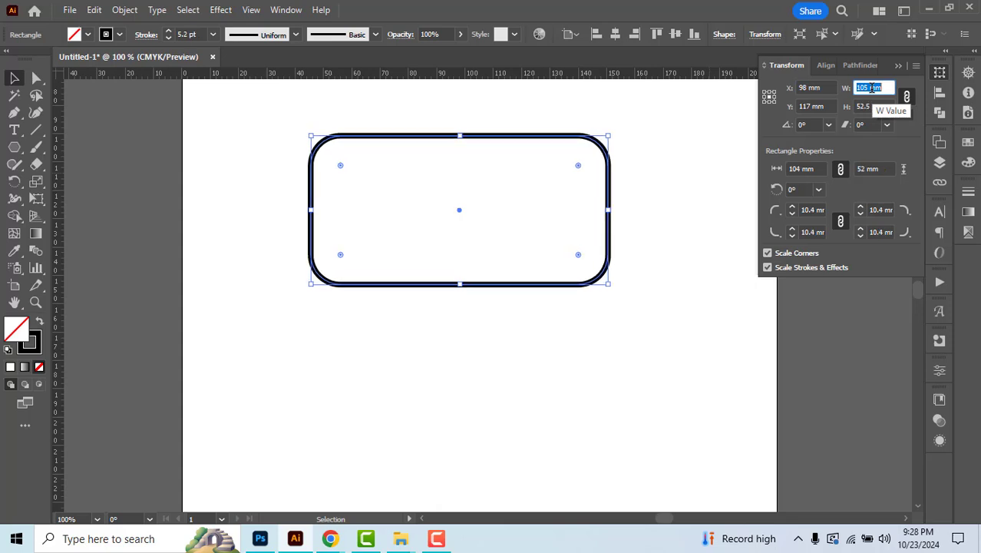
pyautogui.press('Up')
pyautogui.press('Up')
pyautogui.press('Up')
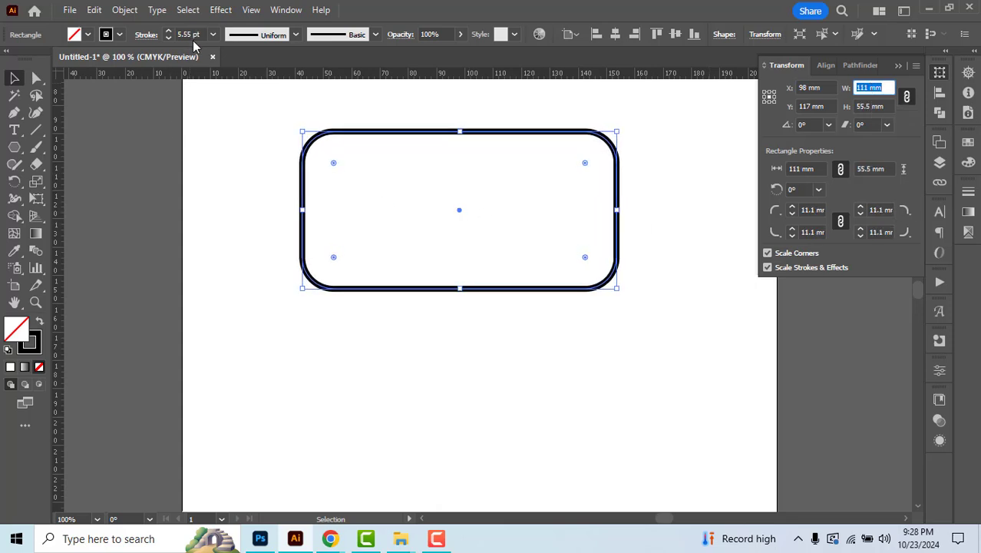
# Check the scaled corner radii and reduce the rectangle's width to 100 mm proportionally.
pyautogui.click(807, 210)
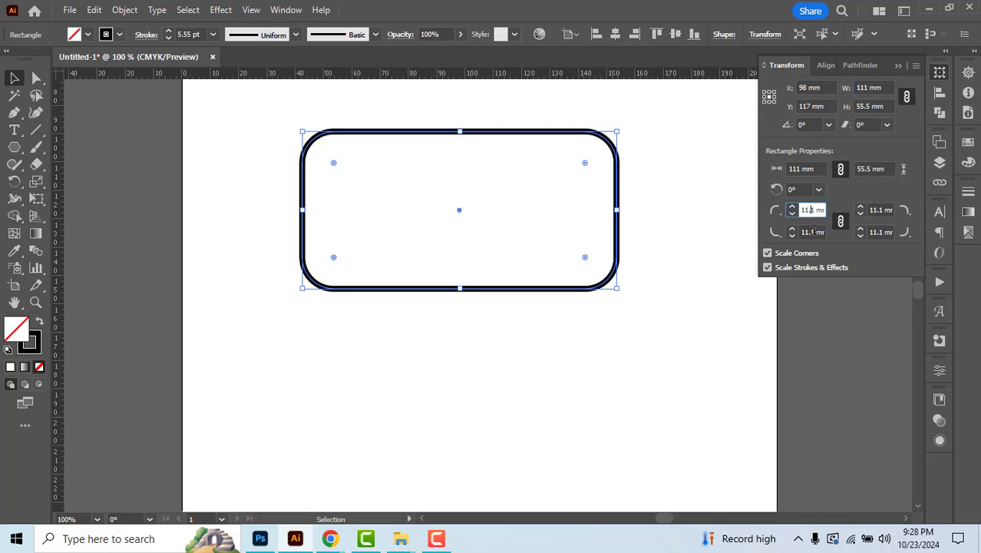
pyautogui.click(813, 231)
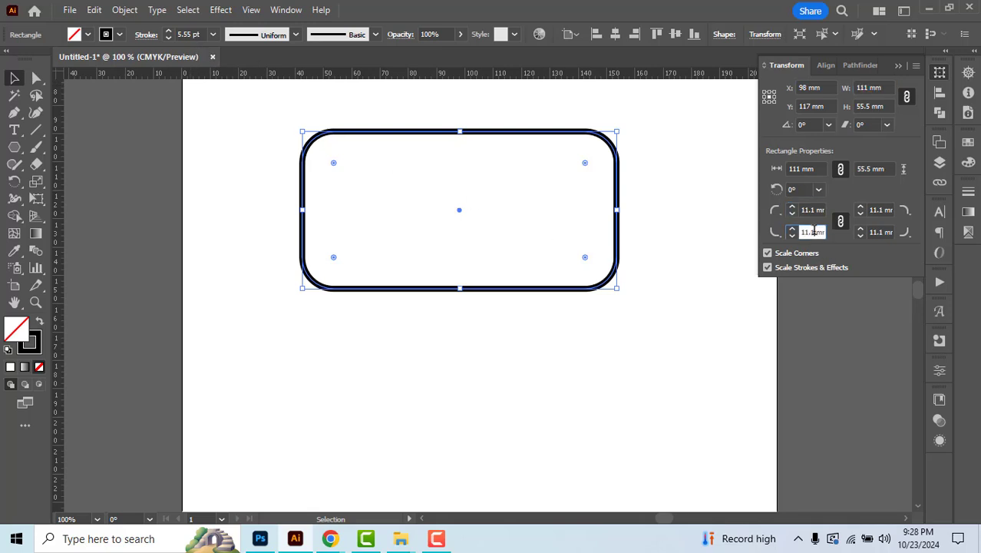
pyautogui.click(883, 87)
pyautogui.scroll(-20, 883, 87)
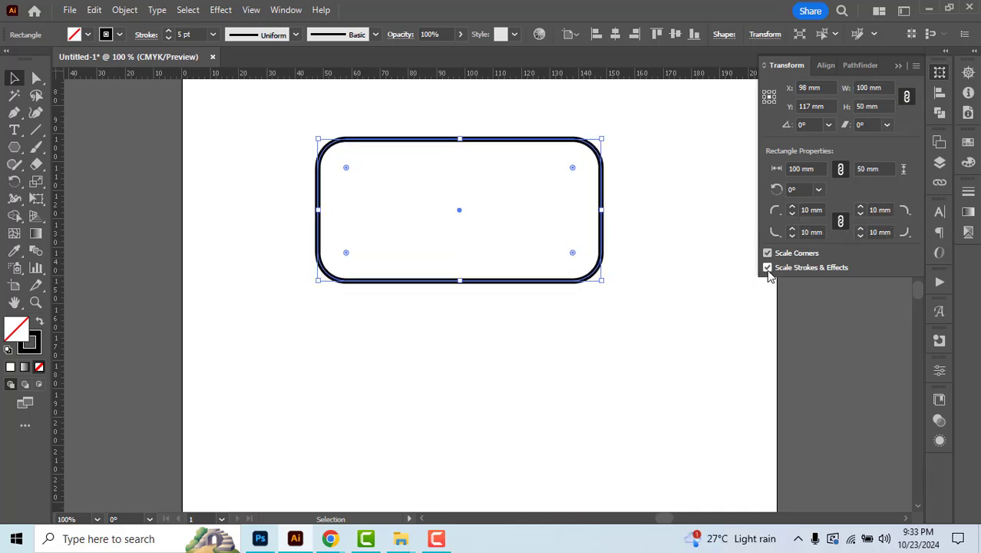
# Turn off Scale Corners and Scale Strokes & Effects, and enlarge the rectangle proportionally to 115 mm wide.
pyautogui.click(767, 267)
pyautogui.click(767, 252)
pyautogui.click(883, 88)
pyautogui.scroll(2, 883, 88)
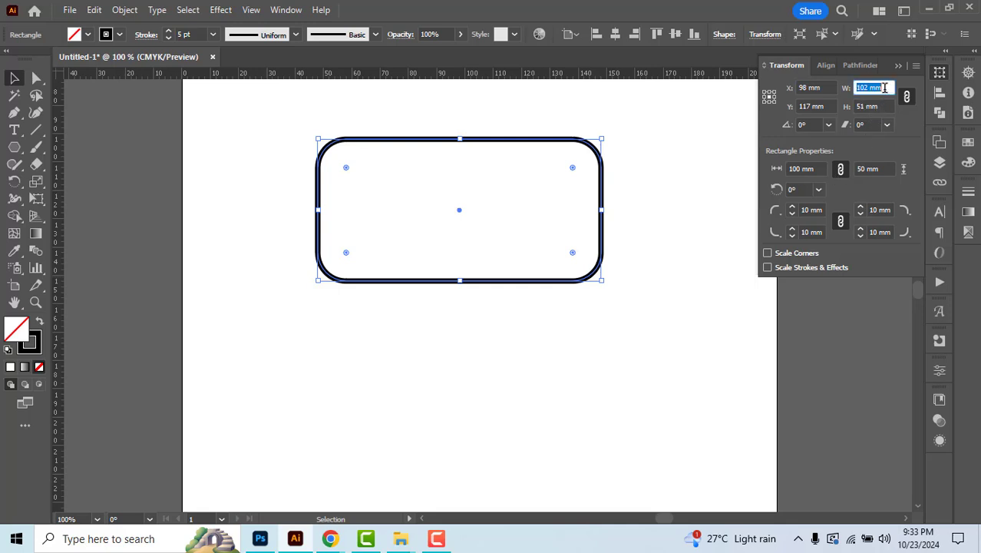
pyautogui.scroll(13, 883, 87)
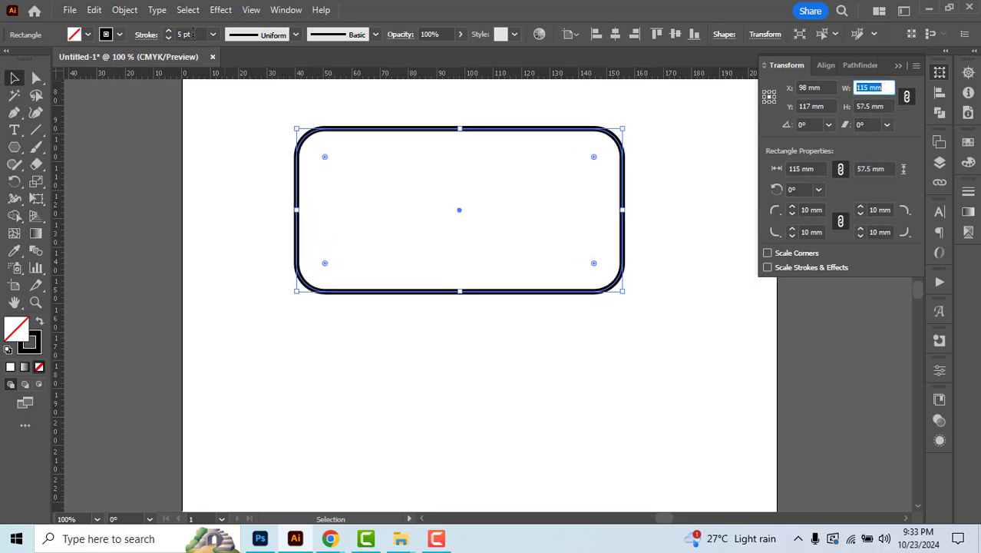
# Check the four corner radii of the enlarged rectangle and deselect it.
pyautogui.click(813, 210)
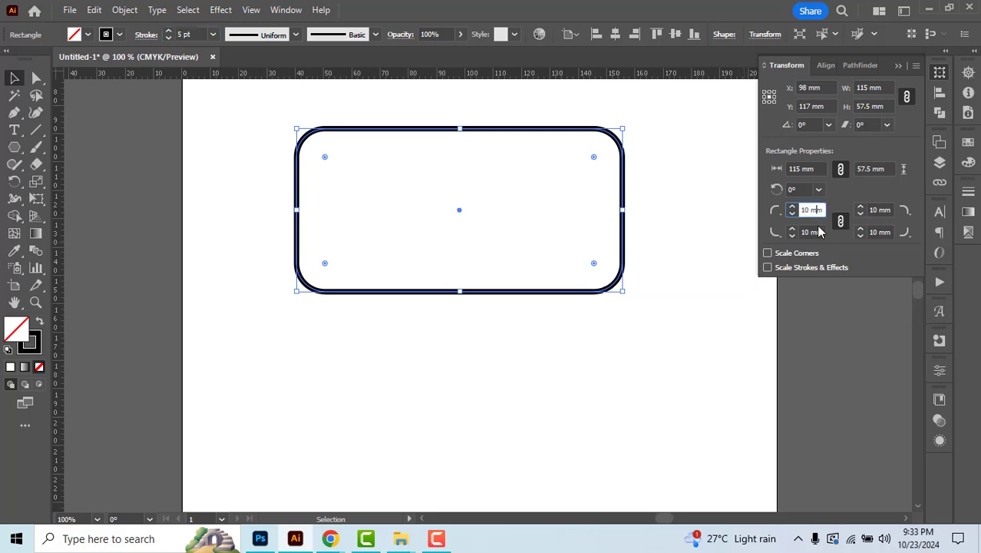
pyautogui.click(813, 231)
pyautogui.click(879, 232)
pyautogui.click(879, 209)
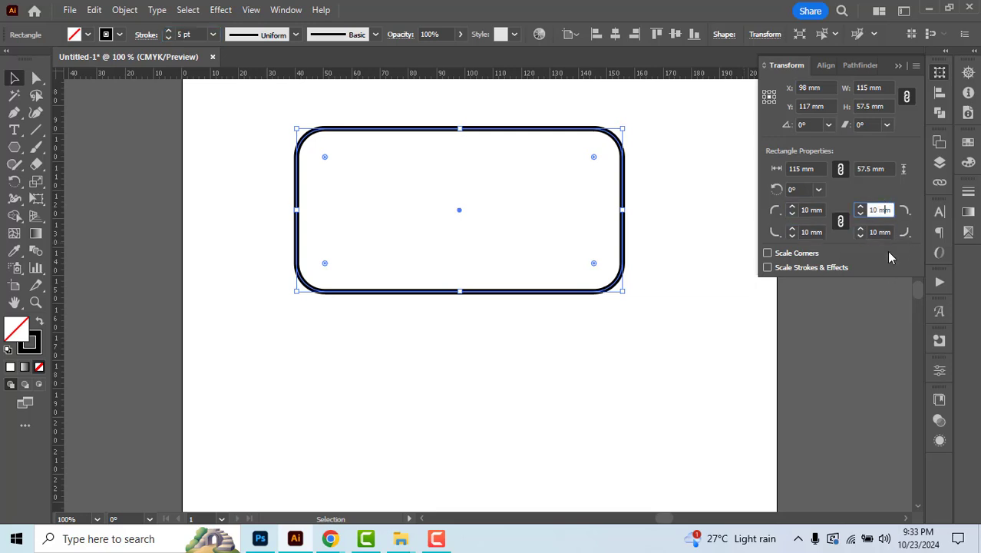
pyautogui.click(592, 429)
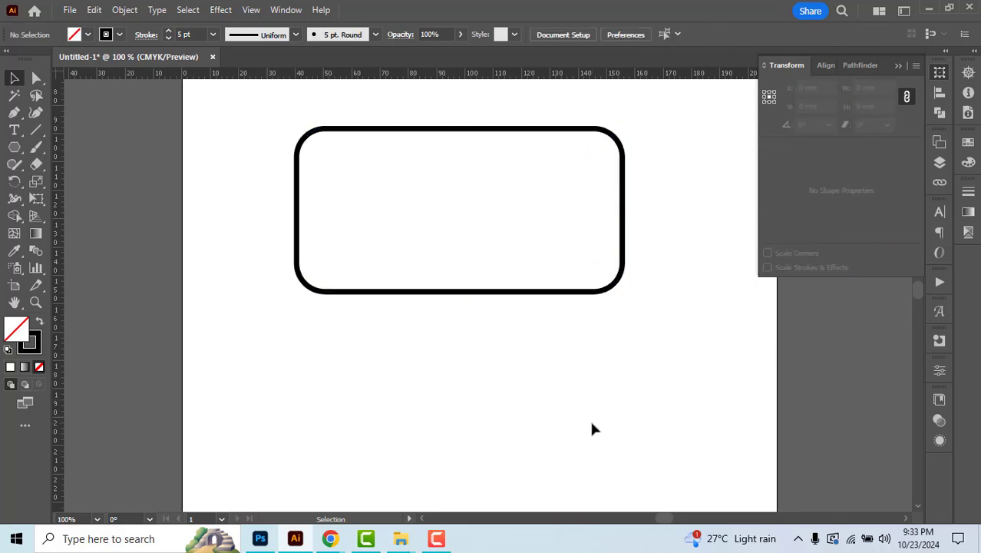
# Turn Scale Corners and Scale Strokes & Effects back on for the rounded rectangle.
pyautogui.click(570, 292)
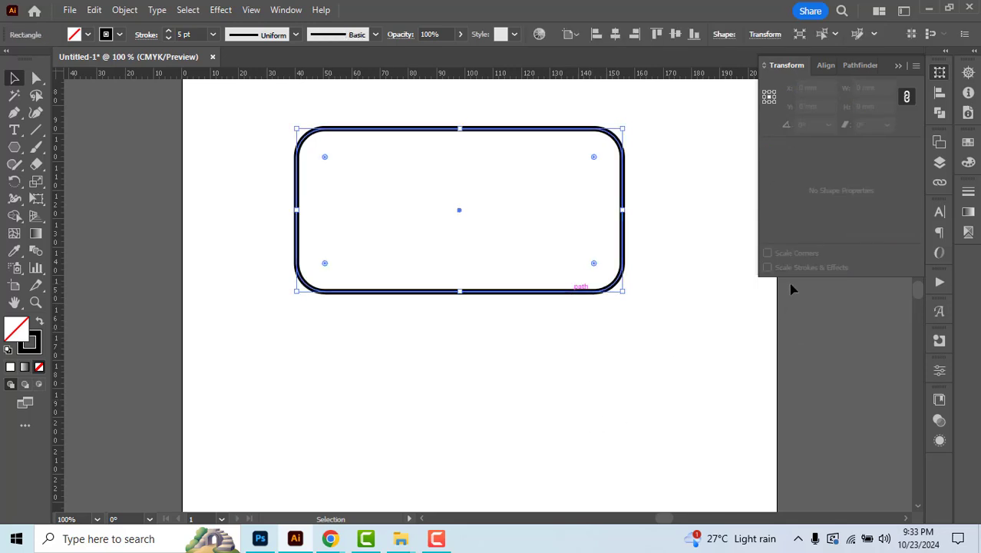
pyautogui.click(767, 253)
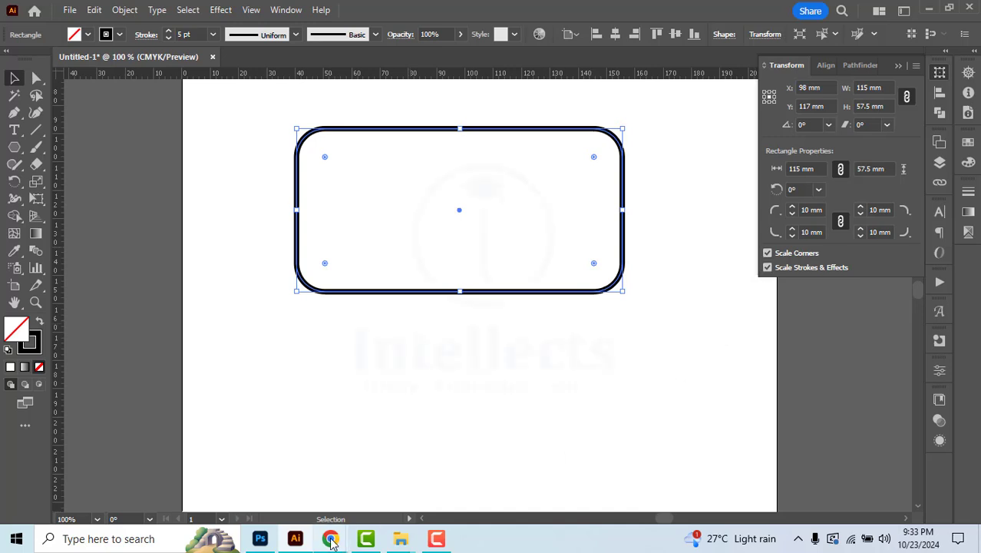
pyautogui.moveTo(330, 540)
pyautogui.click(420, 501)
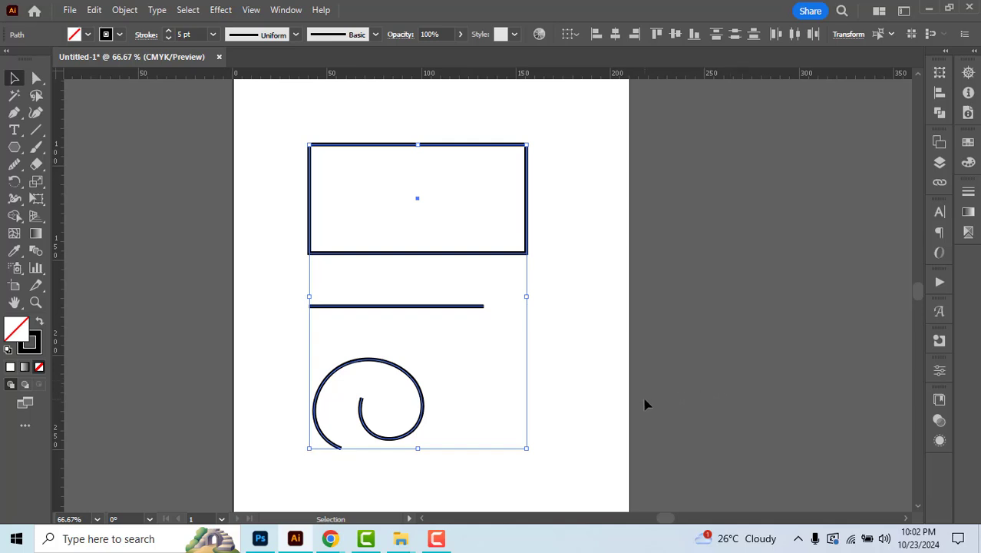
# Try the oval Width Profile 1 and the triangular width profile on the strokes of the rectangle, line and spiral.
pyautogui.click(295, 35)
pyautogui.click(265, 83)
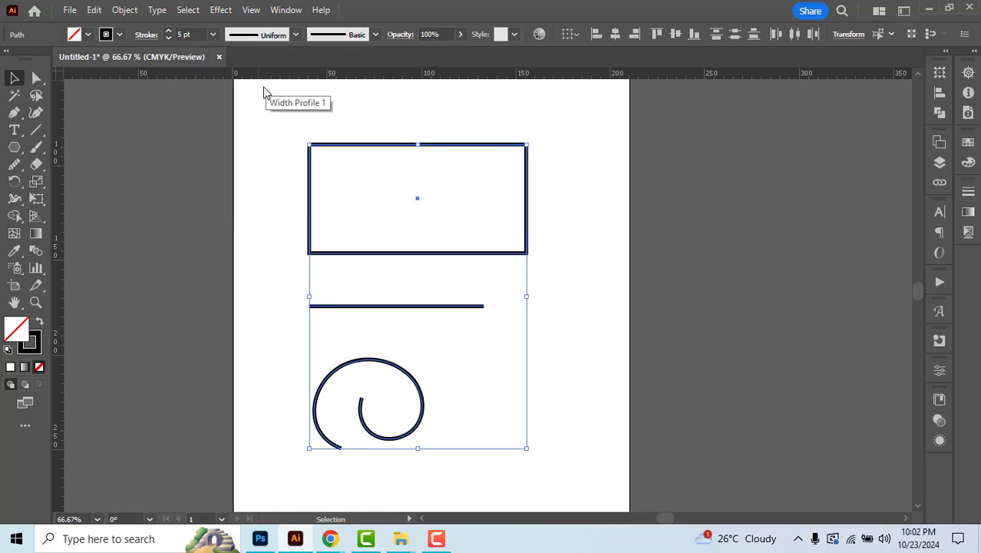
pyautogui.click(295, 35)
pyautogui.click(265, 108)
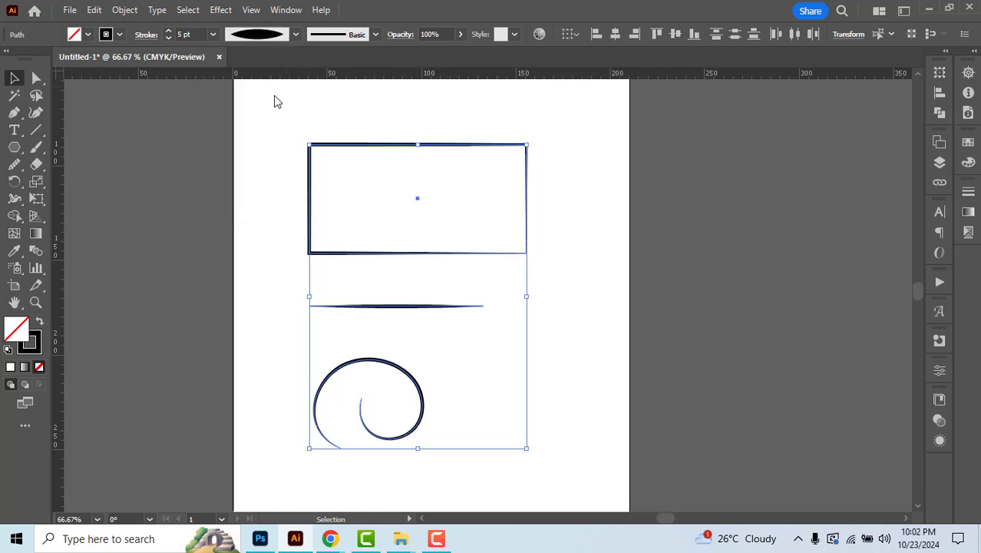
pyautogui.click(295, 35)
pyautogui.click(265, 150)
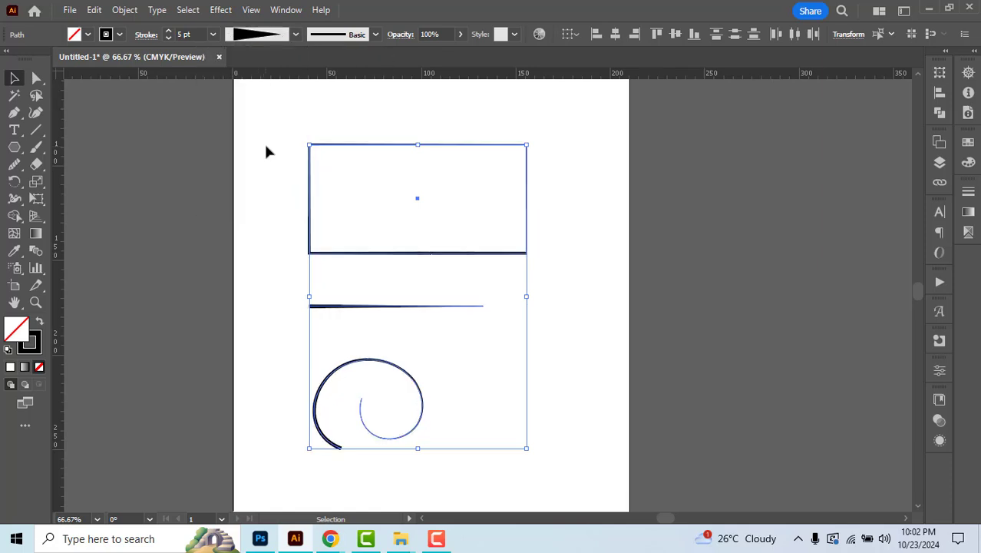
# Try the teardrop and half-arc width profiles on the three shapes and return their strokes to the Uniform profile.
pyautogui.click(298, 34)
pyautogui.click(257, 169)
pyautogui.click(296, 35)
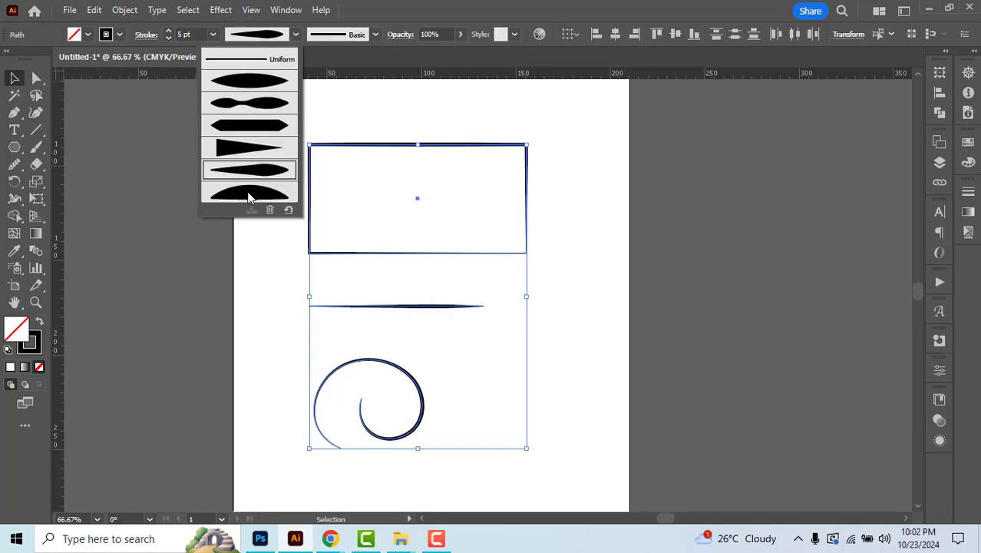
pyautogui.click(252, 191)
pyautogui.click(296, 35)
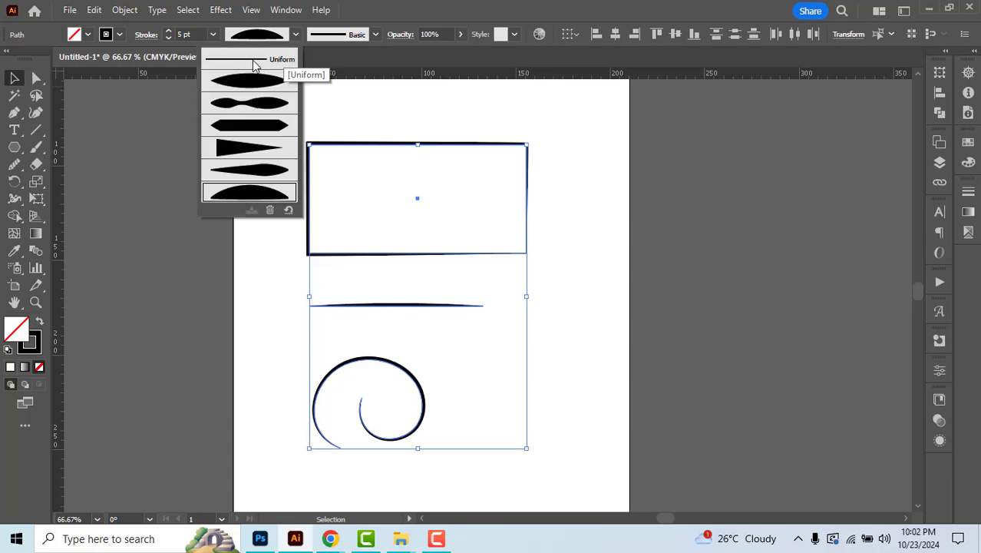
pyautogui.click(255, 61)
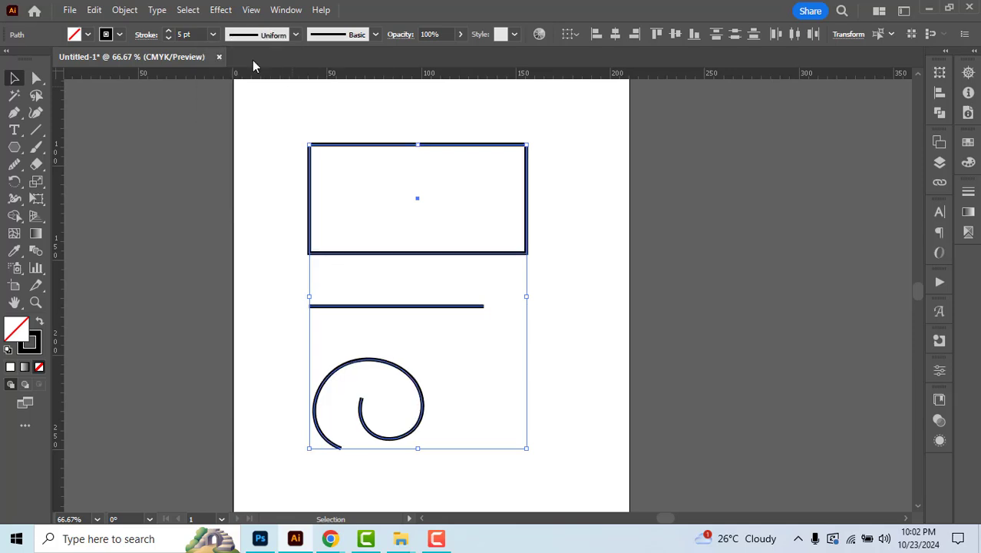
# Try the rough charcoal brush and the orange ornamental art brush on the strokes of the three selected shapes.
pyautogui.click(377, 37)
pyautogui.scroll(-1, 326, 130)
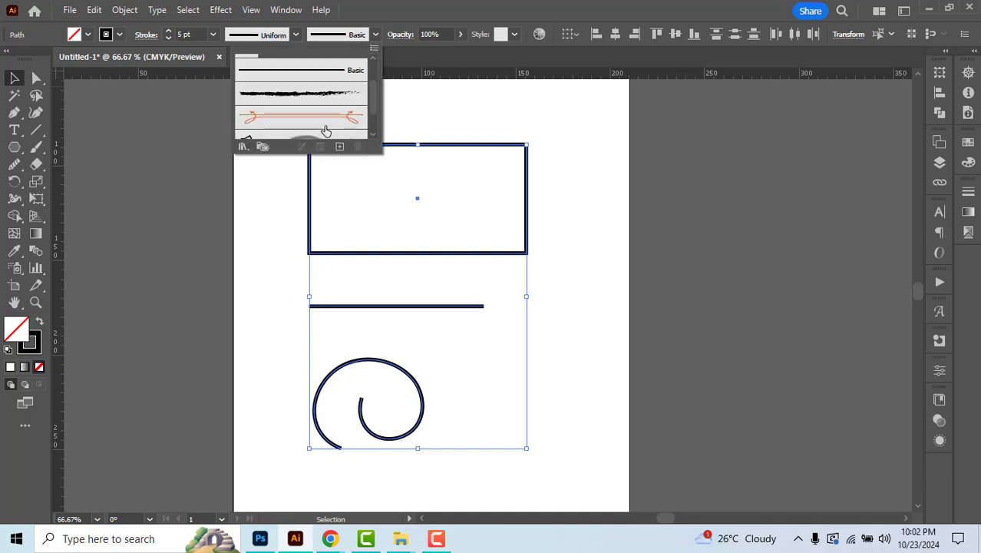
pyautogui.click(324, 95)
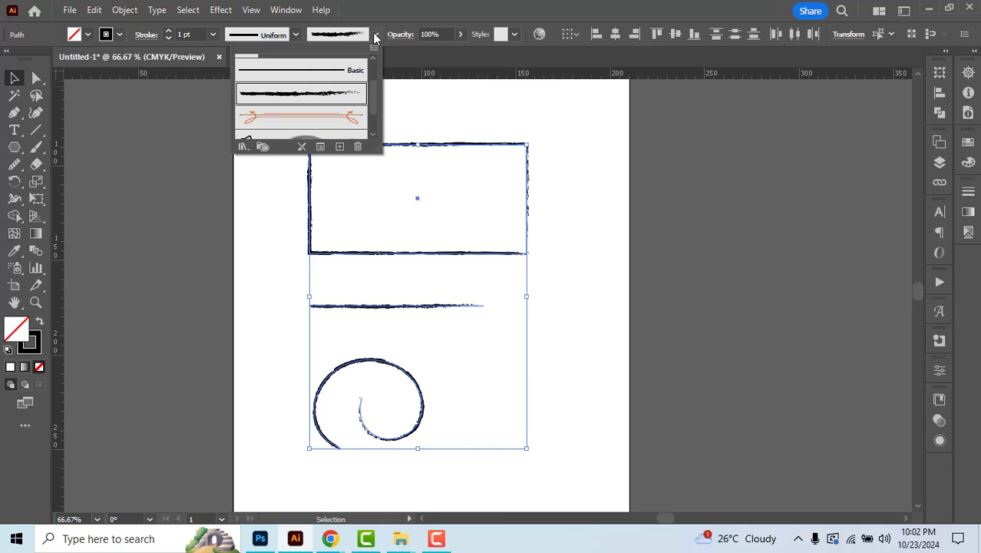
pyautogui.click(374, 36)
pyautogui.click(378, 35)
pyautogui.click(314, 123)
# Try calligraphic brushes including 5 pt. Oval and 5 pt. Flat on the shapes, and restore the Basic brush.
pyautogui.scroll(1, 327, 113)
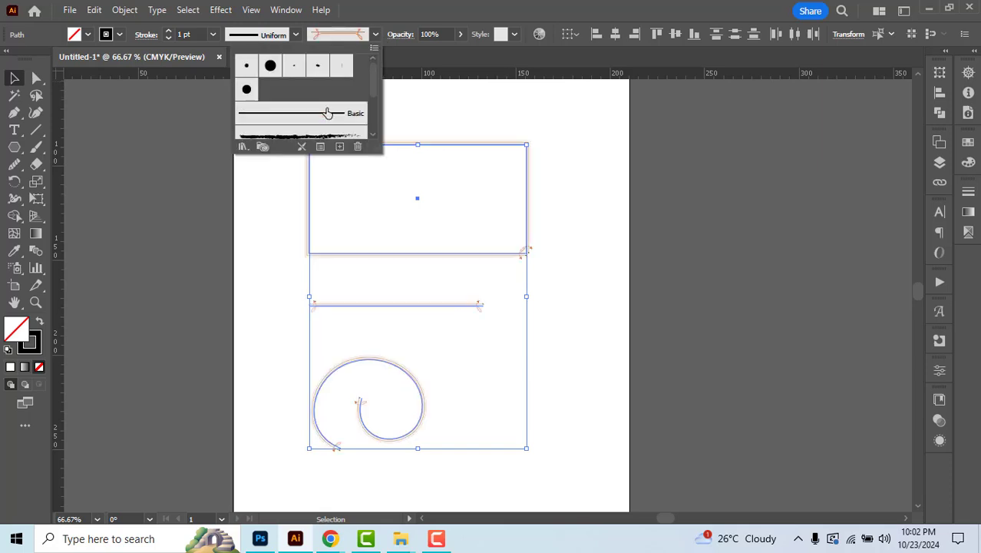
pyautogui.click(293, 66)
pyautogui.click(318, 66)
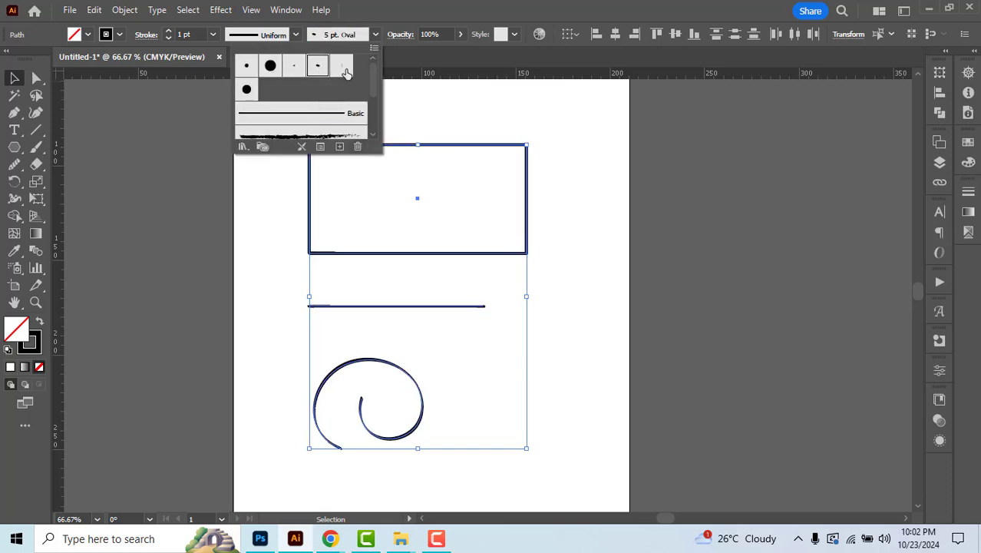
pyautogui.click(346, 72)
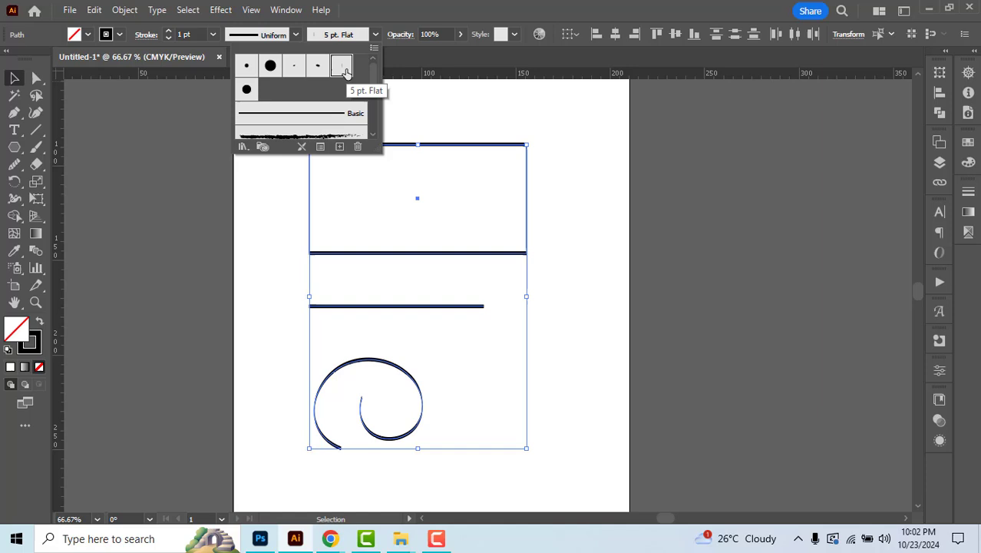
pyautogui.click(311, 119)
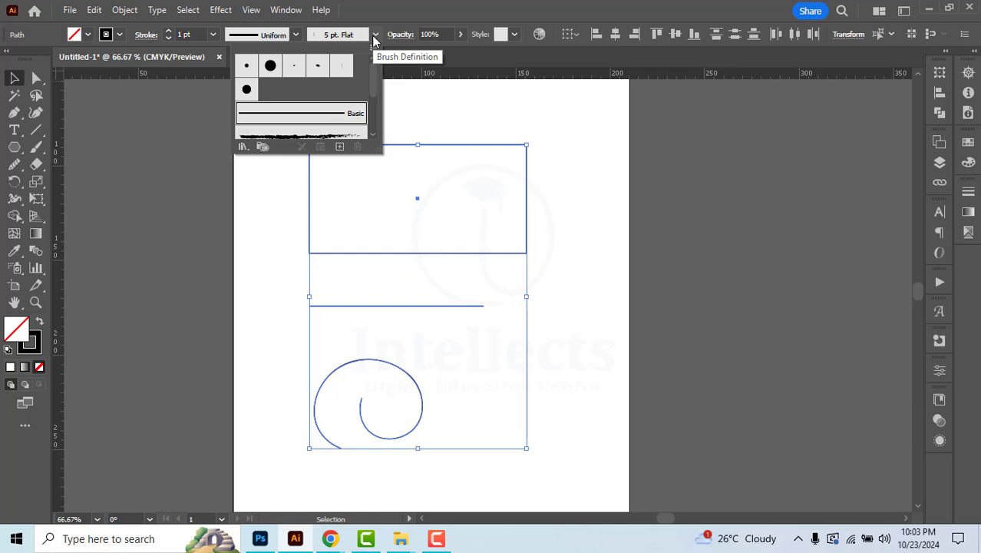
pyautogui.click(374, 35)
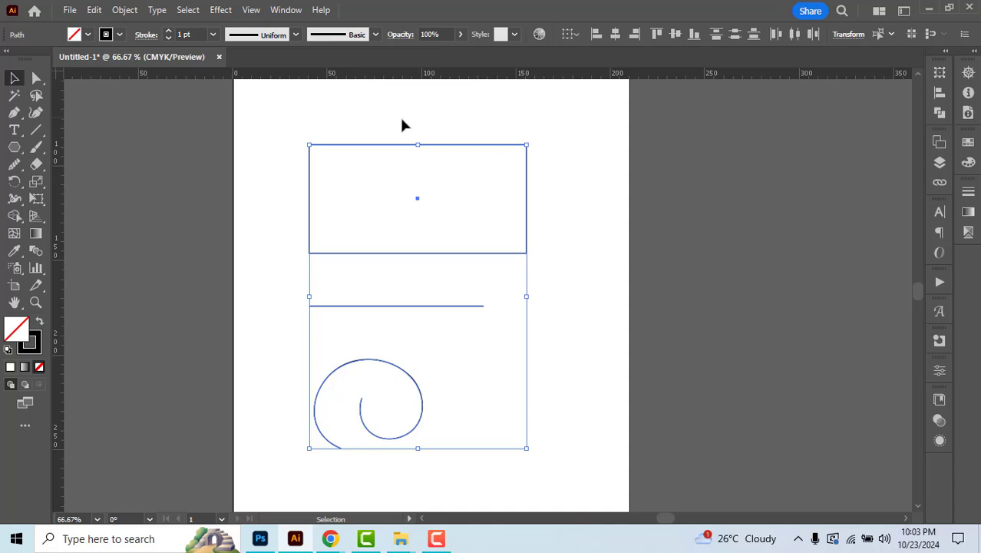
# Set the stroke weight of the rectangle, line and spiral to 5 pt.
pyautogui.click(188, 34)
pyautogui.write('5')
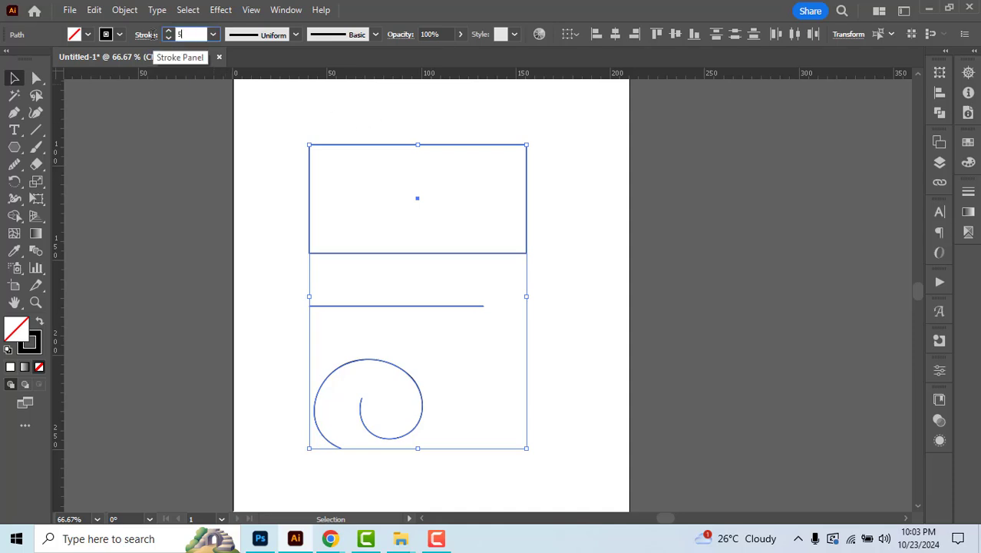
pyautogui.press('Return')
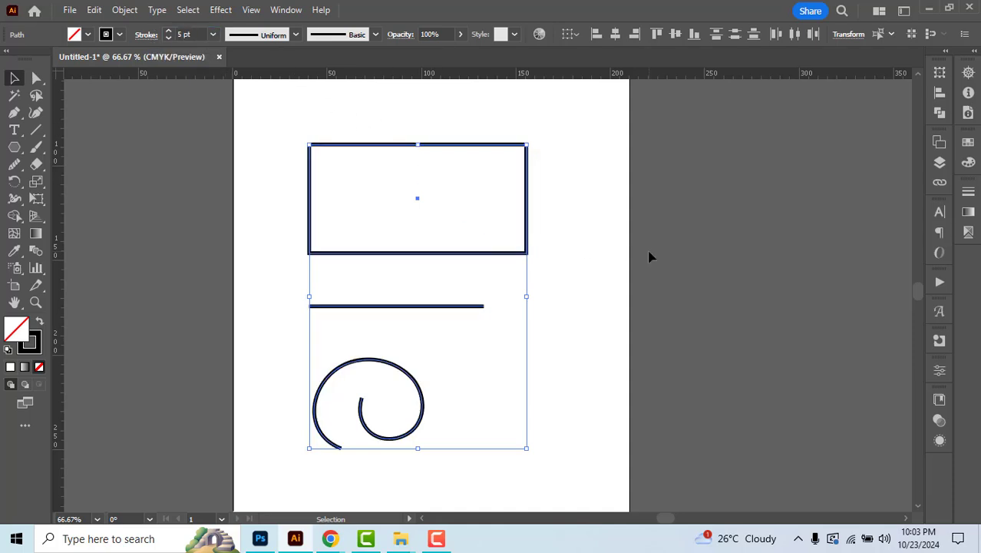
# Select only the rectangle and show the full set of stroke options for it.
pyautogui.click(564, 173)
pyautogui.moveTo(333, 134); pyautogui.dragTo(370, 162)
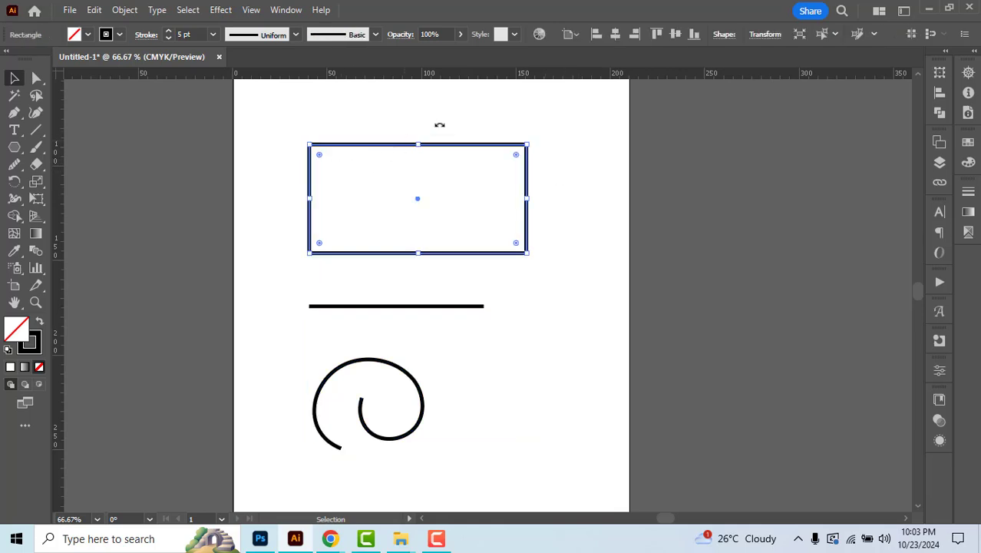
pyautogui.scroll(2, 439, 125)
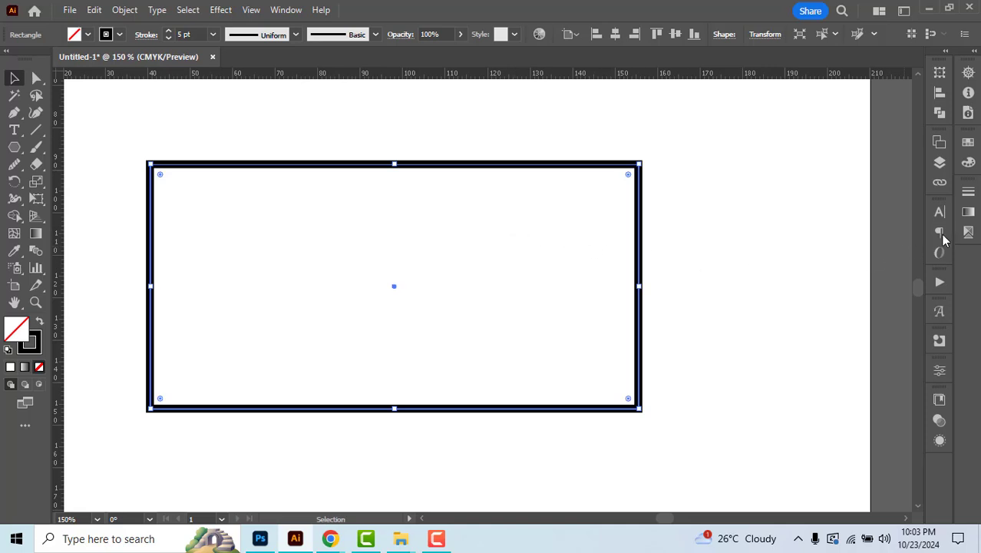
pyautogui.click(967, 193)
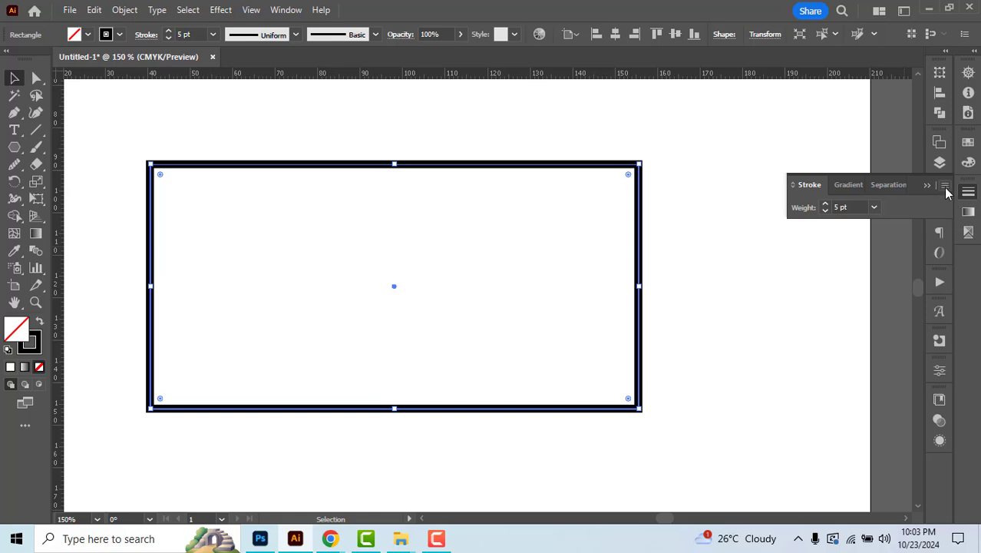
pyautogui.click(946, 187)
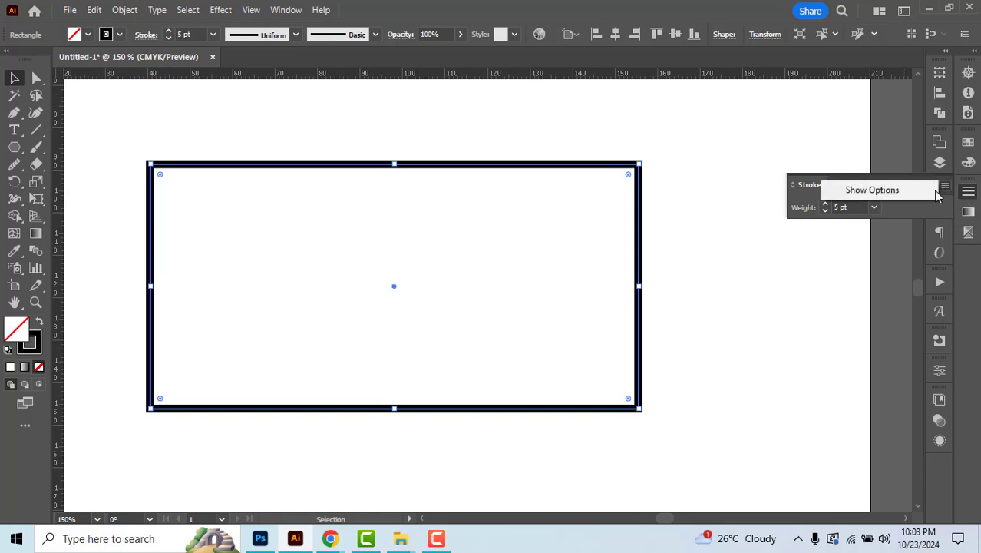
pyautogui.click(884, 192)
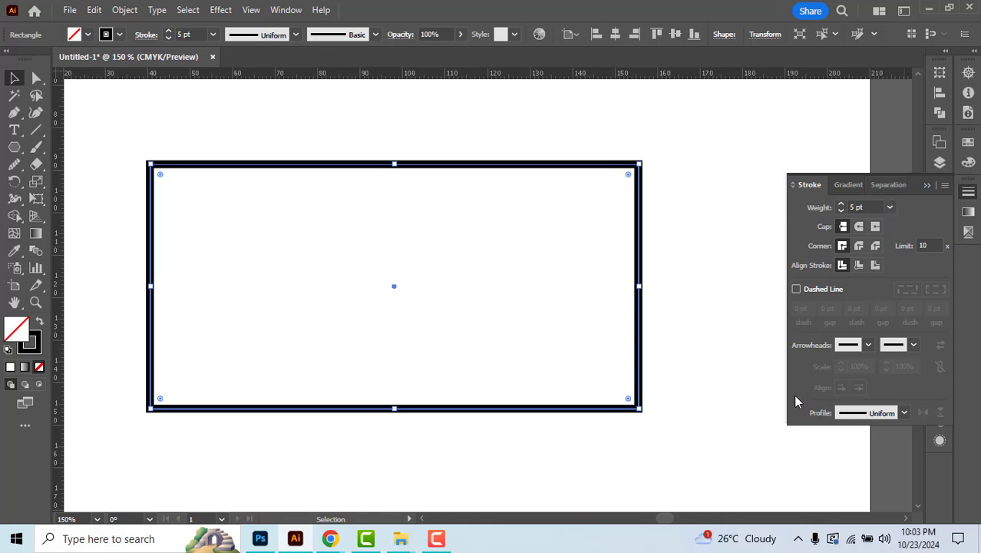
# Make the rectangle's stroke a dashed line with a 12 pt dash and a 12 pt gap.
pyautogui.click(796, 289)
pyautogui.click(802, 309)
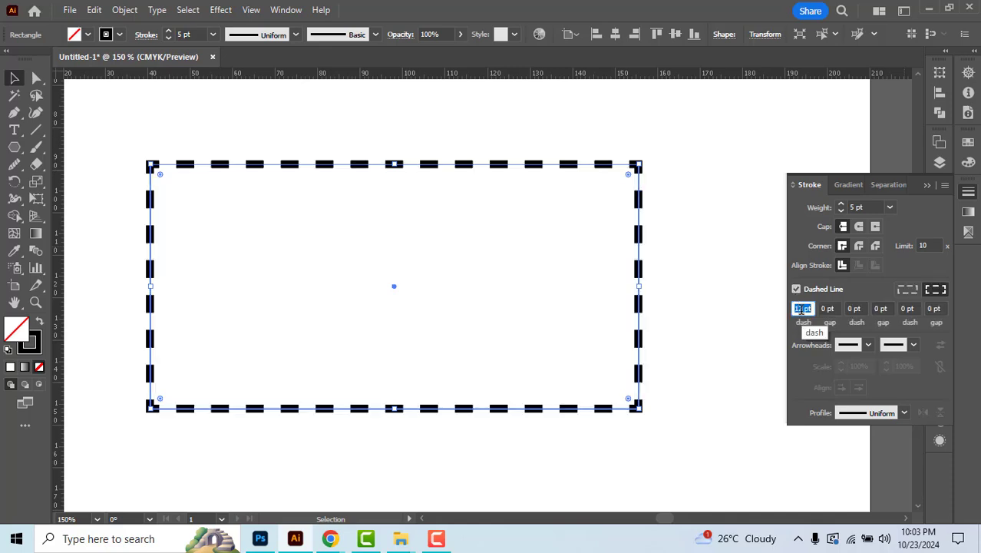
pyautogui.click(829, 308)
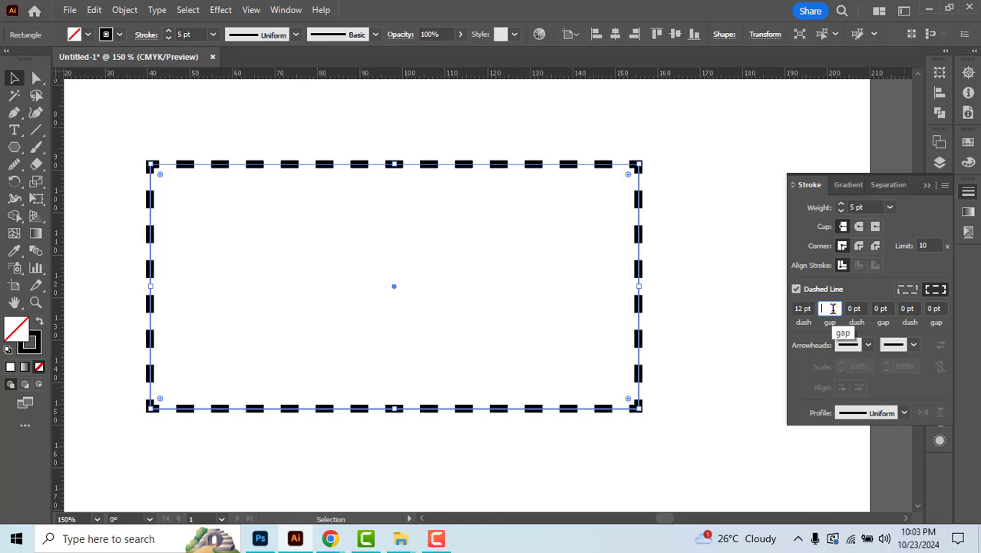
pyautogui.write('1')
pyautogui.press('Return')
pyautogui.press('Up')
pyautogui.press('Up')
pyautogui.write('12')
pyautogui.press('Tab')
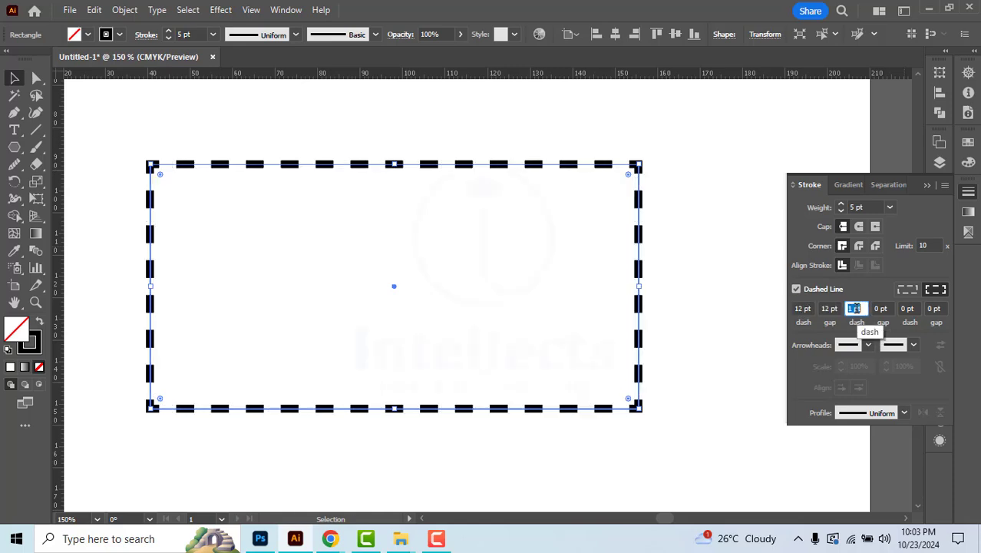
# Set both the second dash and the second gap of the rectangle's dashed stroke to 1 pt.
pyautogui.write('2')
pyautogui.press('Return')
pyautogui.press('Down')
pyautogui.click(883, 309)
pyautogui.press('Up')
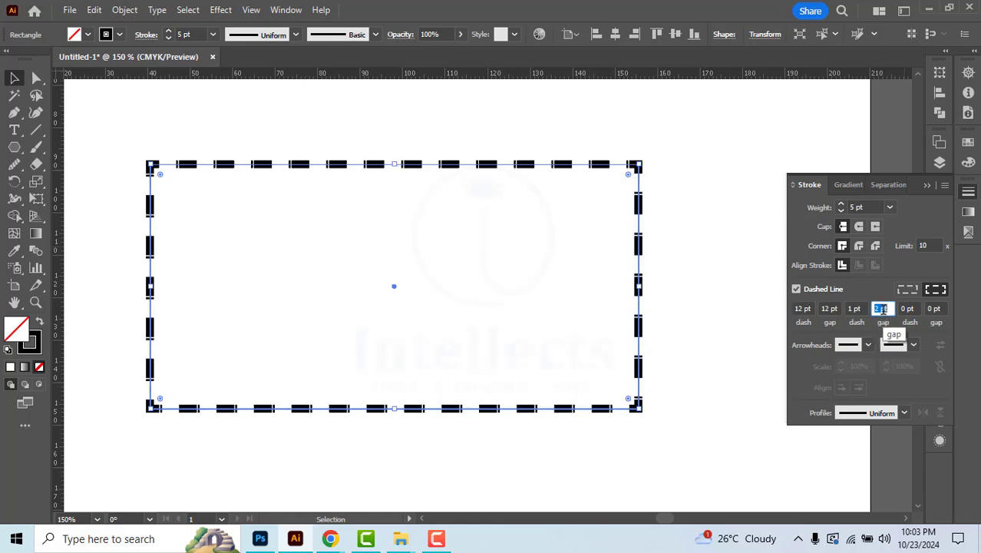
# Set the third dash of the dashed stroke to 1 pt and the third gap to 2 pt.
pyautogui.click(910, 308)
pyautogui.press('Up')
pyautogui.press('Up')
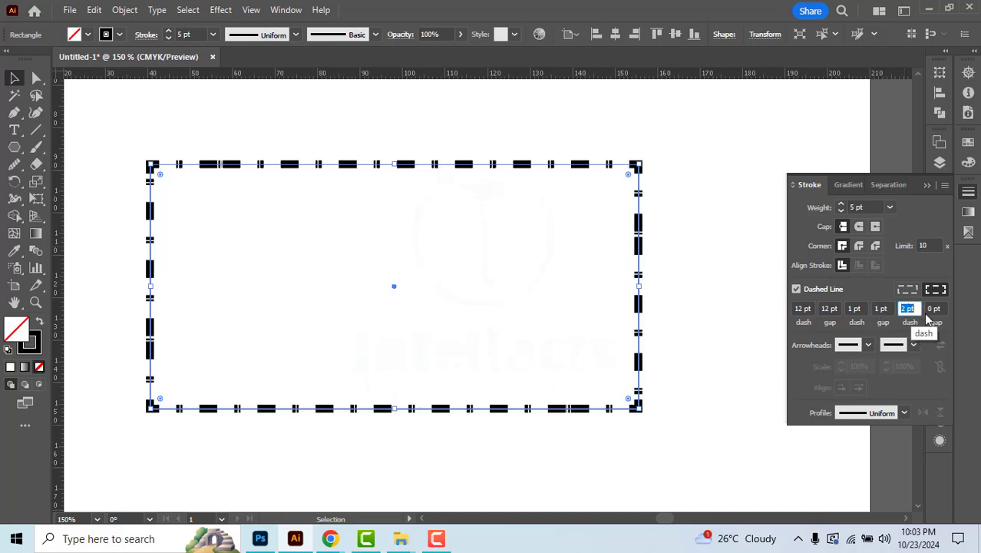
pyautogui.press('Down')
pyautogui.click(935, 312)
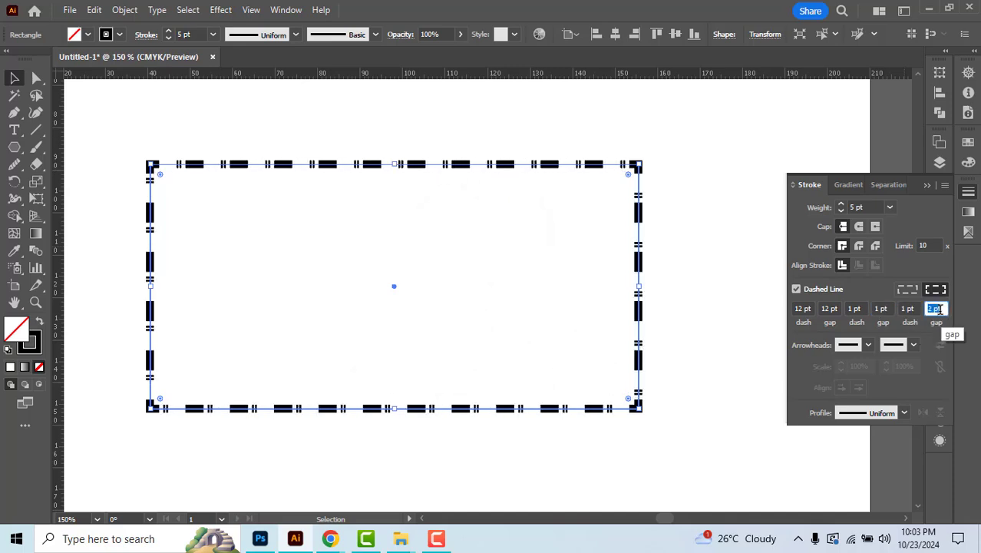
# Widen the second gap of the dash pattern to 5 pt and reduce the first gap to 6 pt.
pyautogui.click(883, 309)
pyautogui.press('Up')
pyautogui.press('Up')
pyautogui.press('Up')
pyautogui.press('Up')
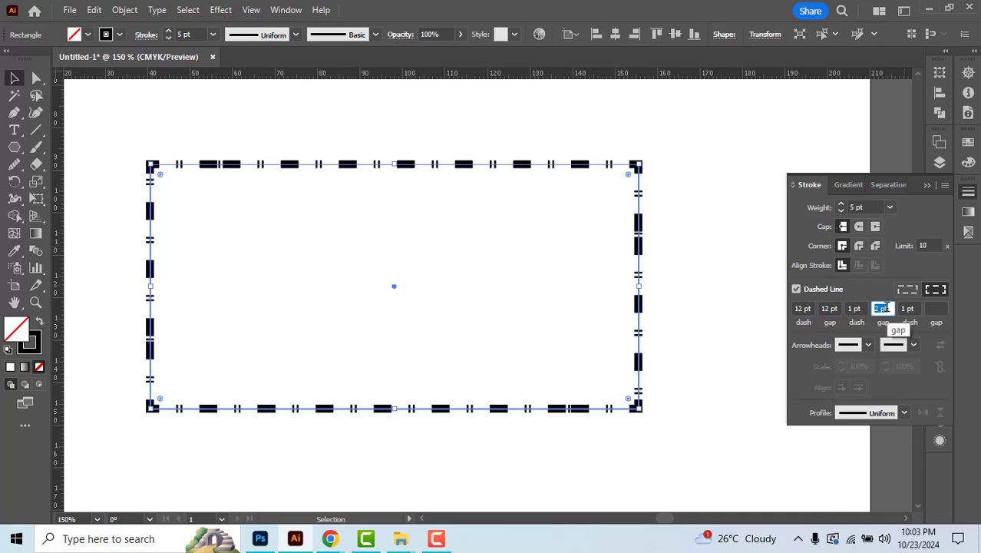
pyautogui.click(832, 308)
pyautogui.press('Down')
pyautogui.press('Down')
pyautogui.press('Down')
pyautogui.press('Down')
pyautogui.press('Down')
pyautogui.press('Down')
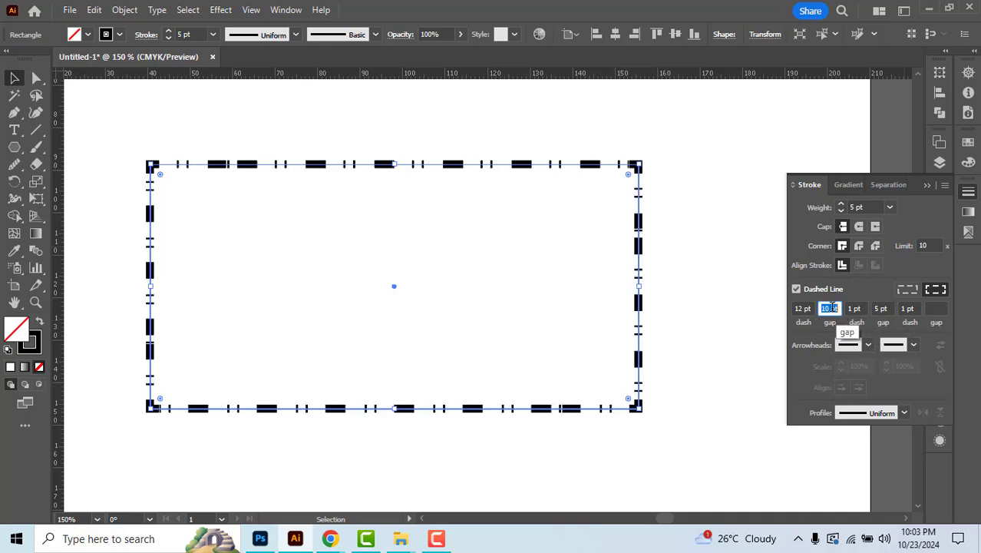
# Lengthen the second dash to 6 pt and increase the second gap of the rectangle's dash pattern.
pyautogui.click(854, 308)
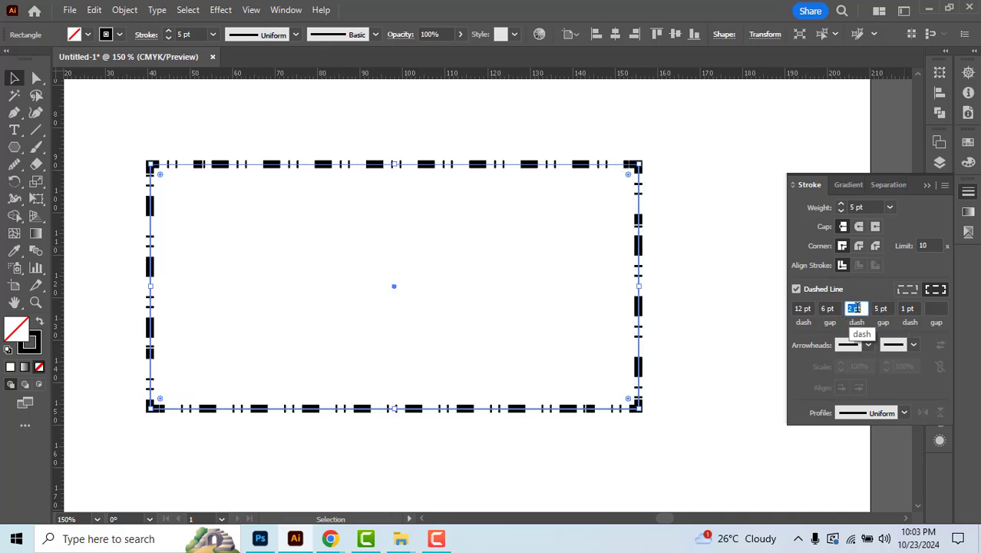
pyautogui.press('Up')
pyautogui.press('Up')
pyautogui.press('Up')
pyautogui.press('Up')
pyautogui.press('Up')
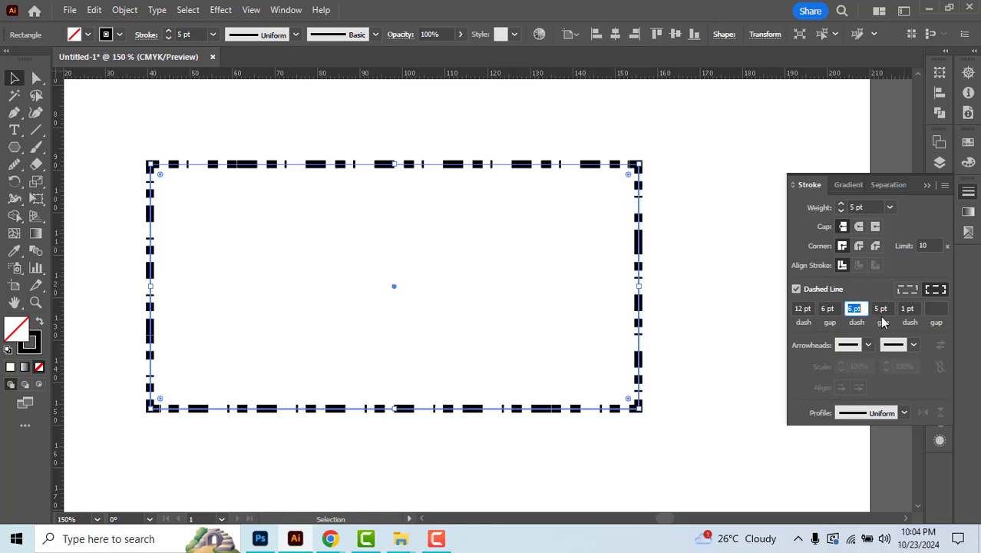
pyautogui.click(883, 307)
pyautogui.press('Up')
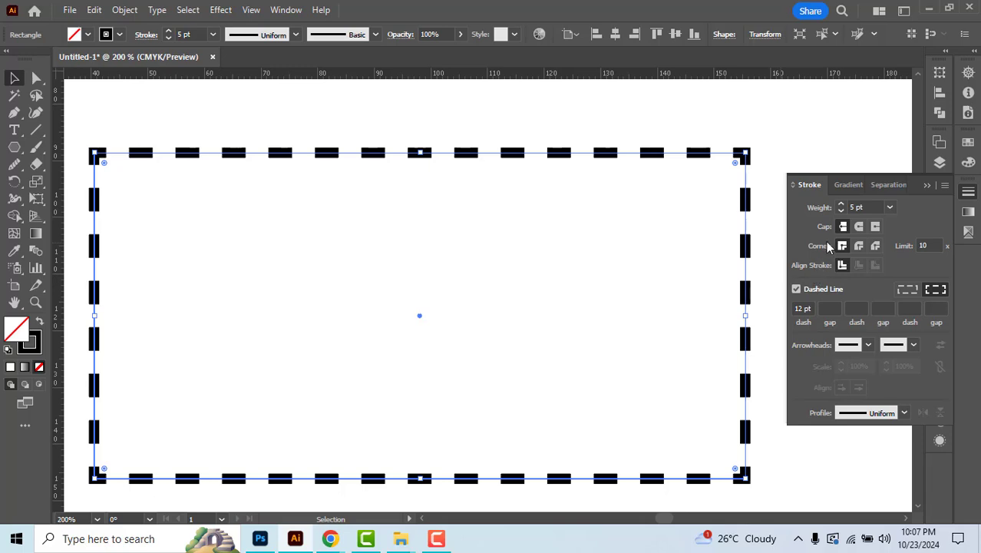
# Apply the round cap to the rectangle's 12 pt dashed stroke.
pyautogui.click(860, 227)
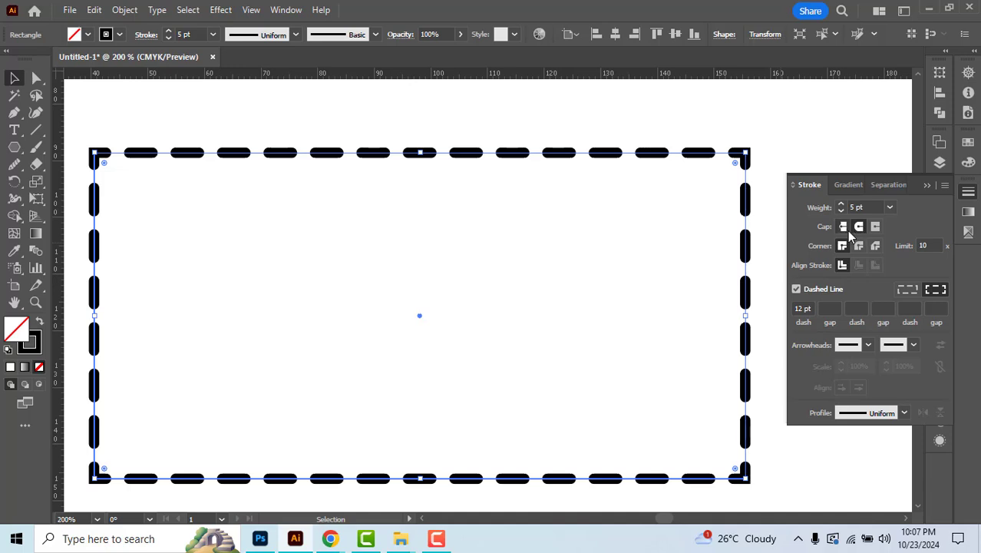
# Switch the rectangle's dashed stroke back to the butt cap, comparing it once more with the round cap.
pyautogui.click(845, 228)
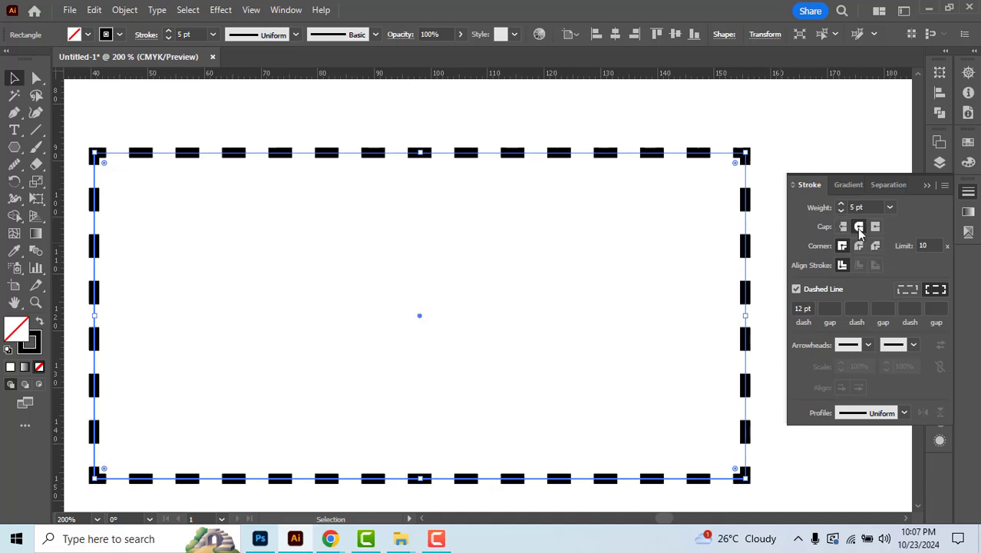
pyautogui.click(857, 228)
pyautogui.click(844, 229)
# Try the round and bevel corner joins on the rectangle's dashed stroke, and restore the miter join.
pyautogui.click(859, 247)
pyautogui.click(876, 247)
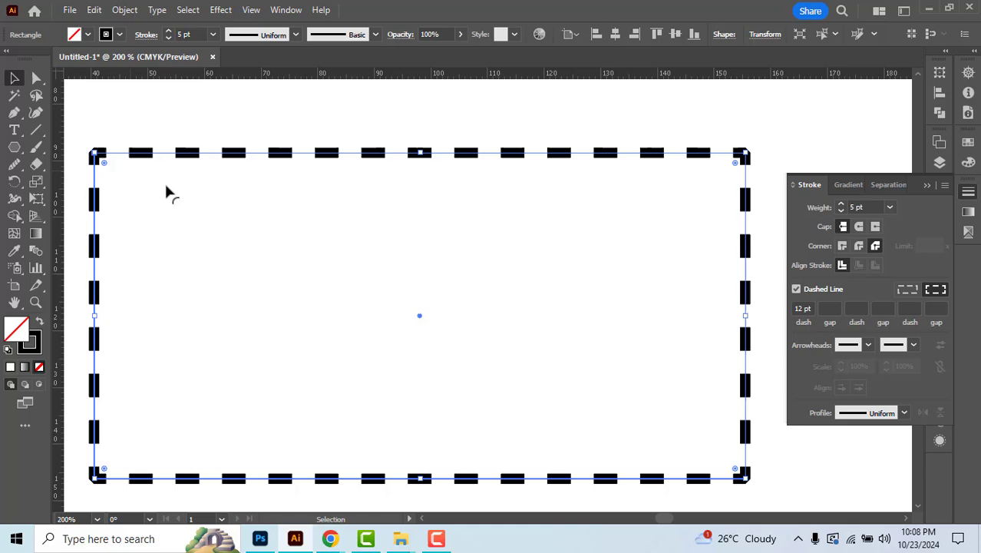
pyautogui.click(842, 246)
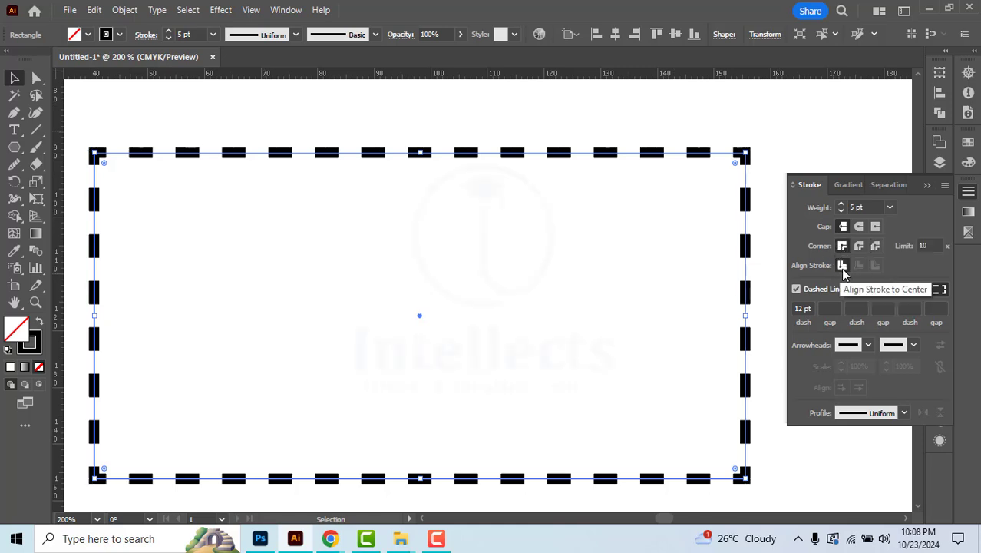
# Turn off the rectangle's dashed line and try the inside and outside stroke alignments before returning it to center alignment.
pyautogui.click(796, 289)
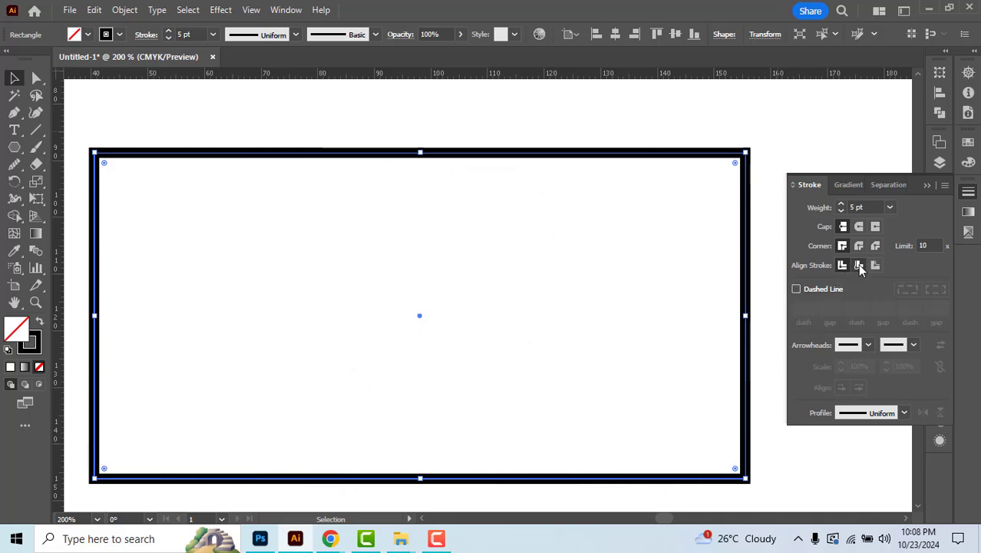
pyautogui.click(858, 265)
pyautogui.click(875, 265)
pyautogui.click(860, 266)
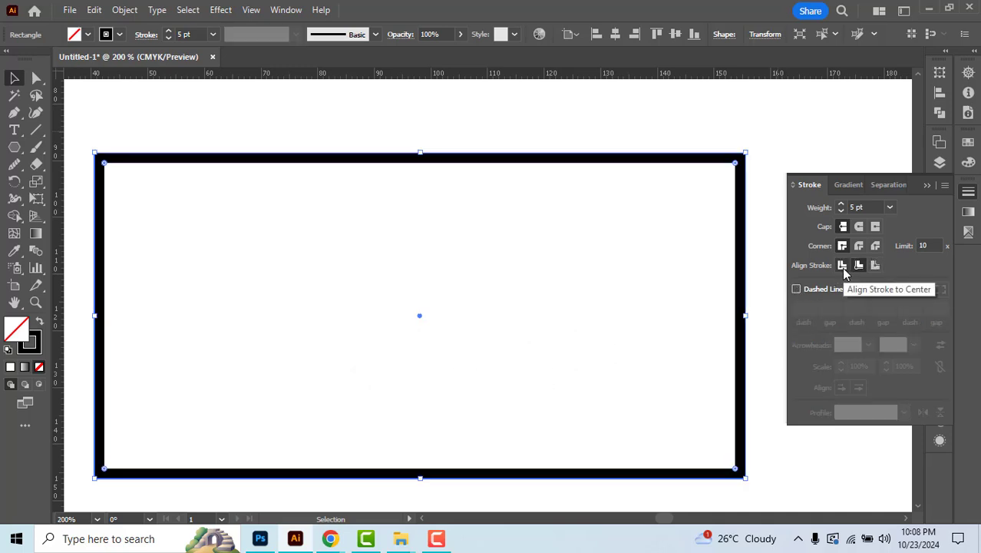
pyautogui.click(842, 266)
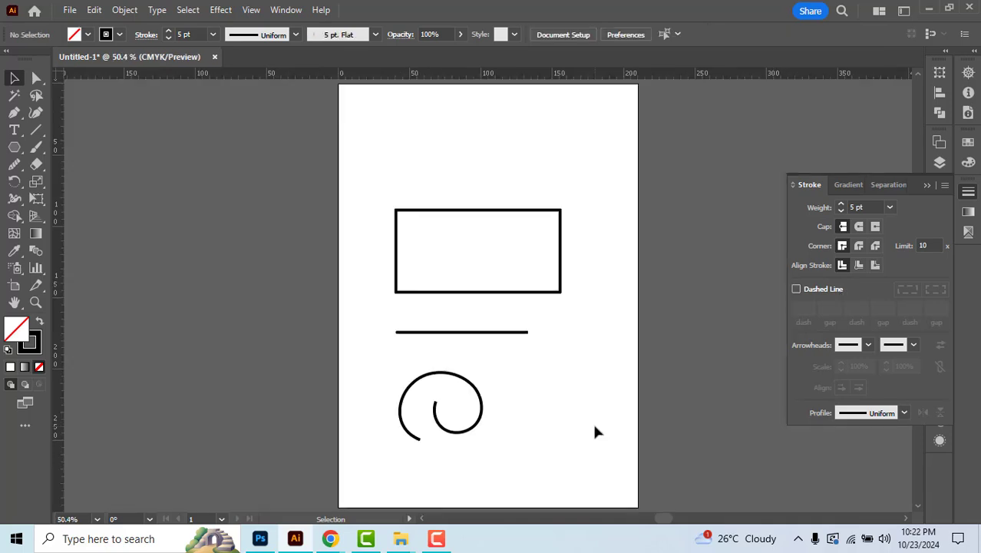
# Select the straight line and the spiral together and set their start arrowhead to Arrow 11, trying other styles including Arrow 10 first.
pyautogui.scroll(2, 535, 422)
pyautogui.scroll(-1, 554, 415)
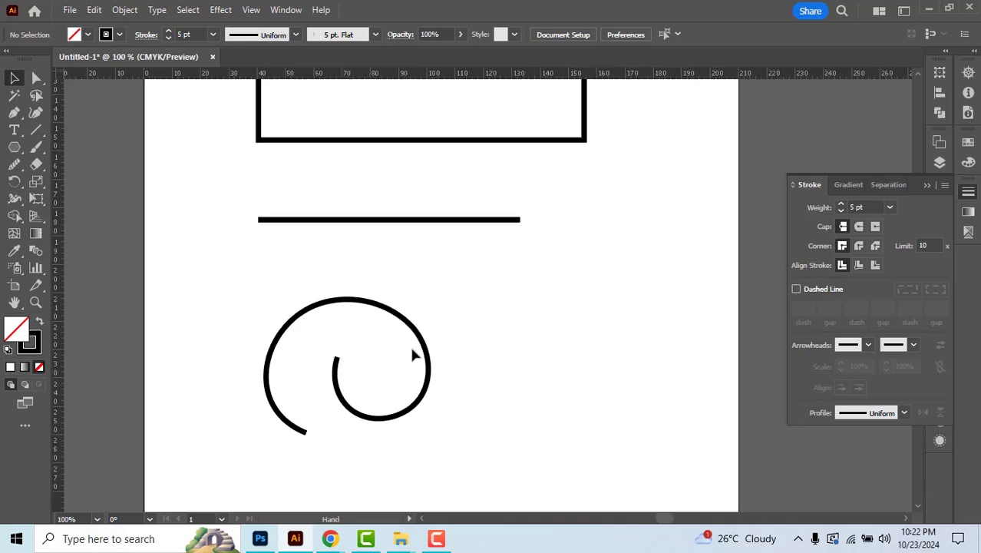
pyautogui.moveTo(188, 183); pyautogui.dragTo(491, 414)
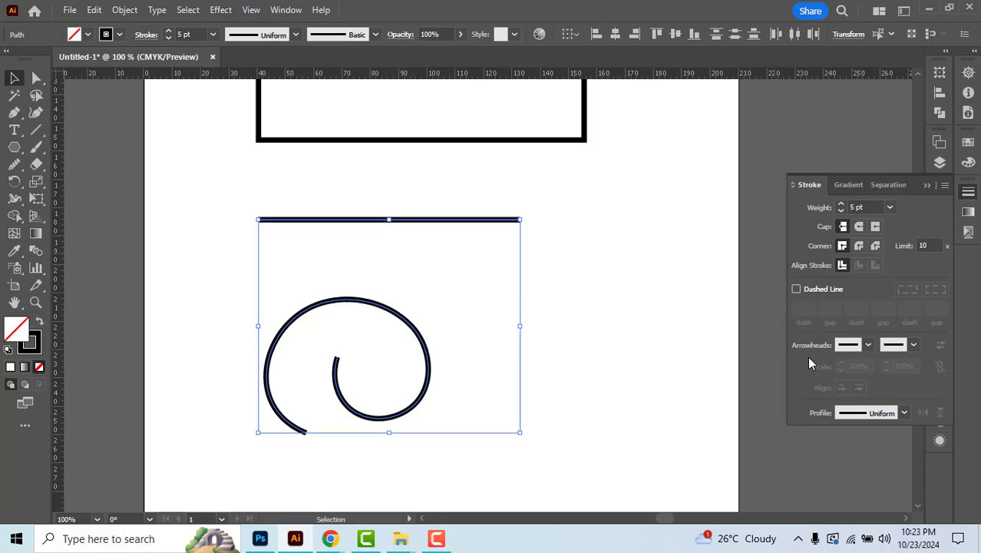
pyautogui.click(869, 348)
pyautogui.click(814, 261)
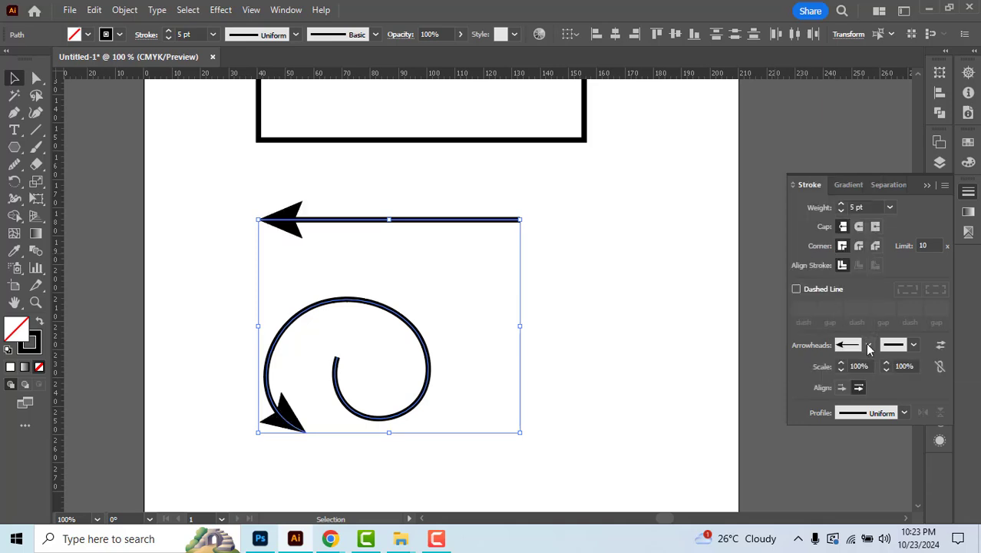
pyautogui.click(868, 345)
pyautogui.click(796, 256)
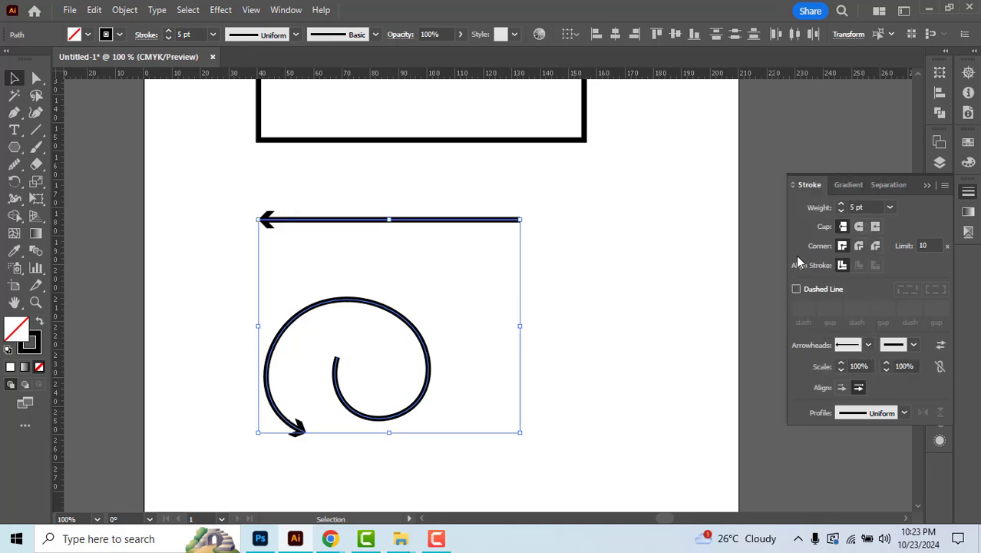
pyautogui.click(869, 346)
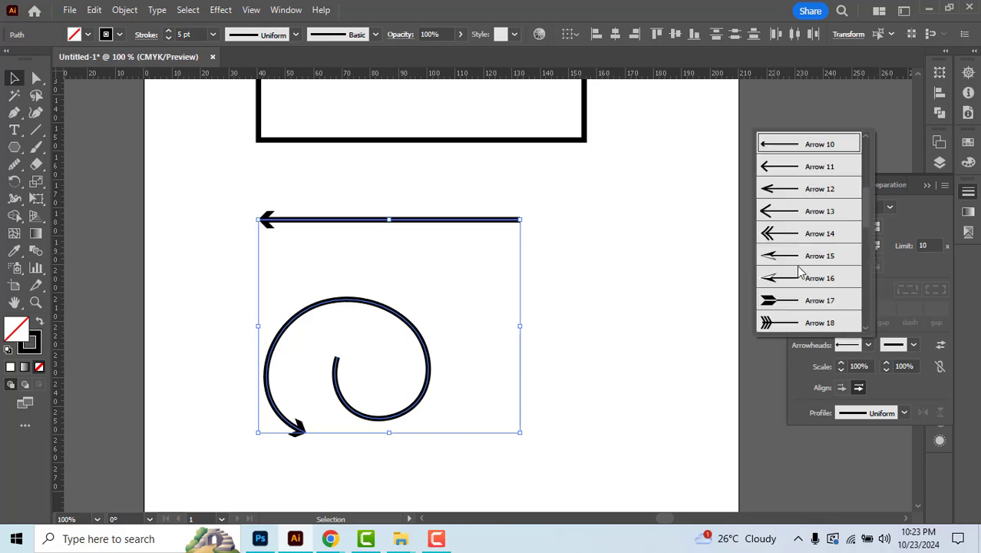
pyautogui.click(769, 165)
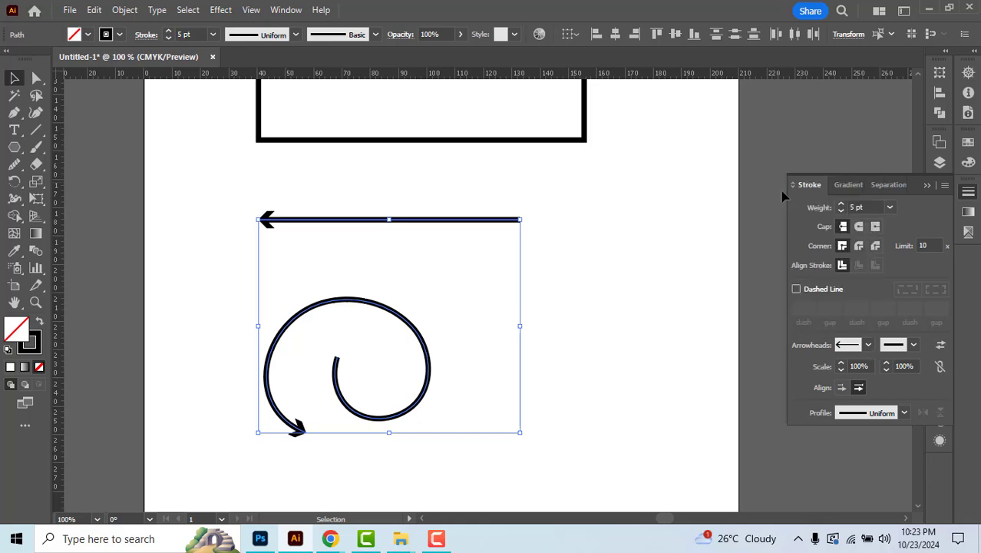
# Add the feathered Arrow 18 arrowhead to the end of the selected line and spiral.
pyautogui.click(913, 345)
pyautogui.scroll(-3, 876, 281)
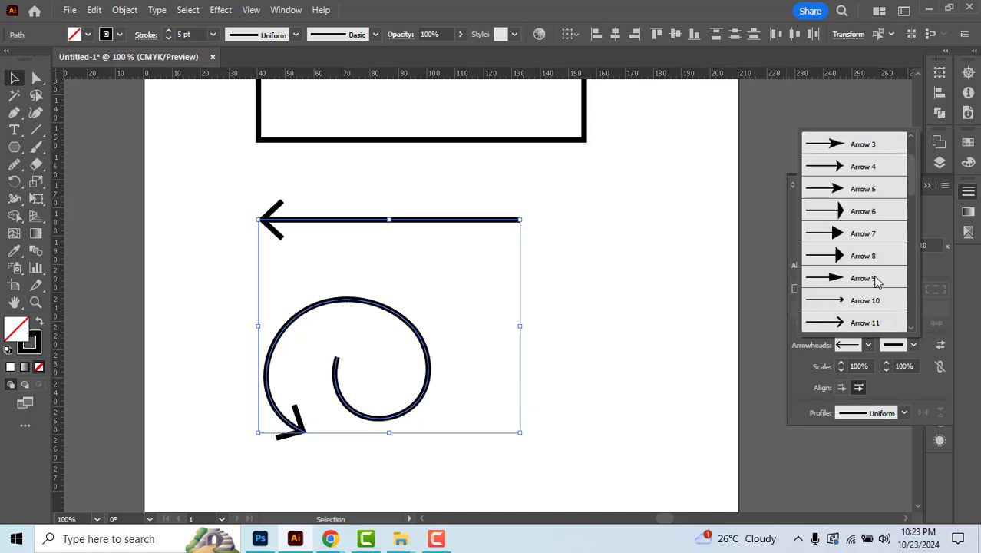
pyautogui.scroll(-1, 876, 281)
pyautogui.scroll(-1, 874, 283)
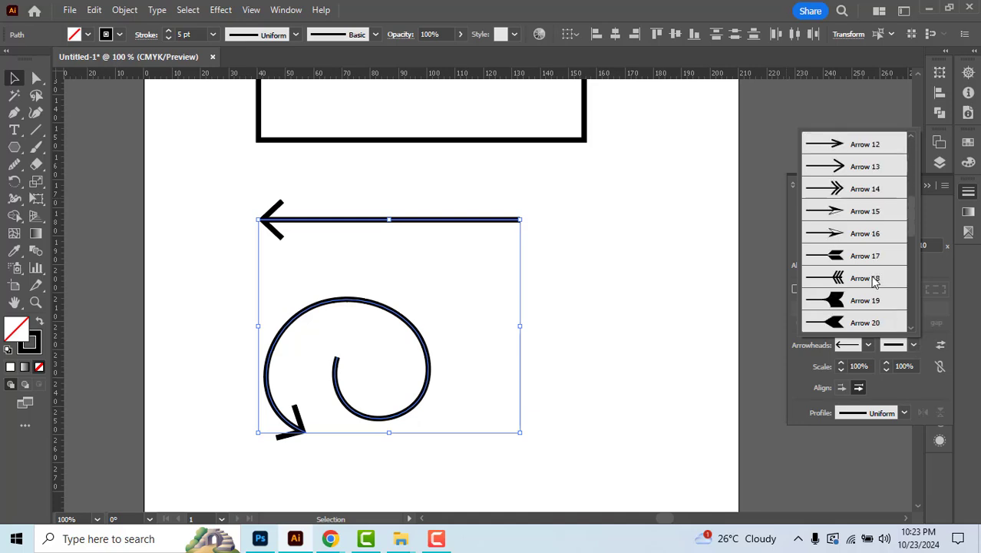
pyautogui.click(856, 280)
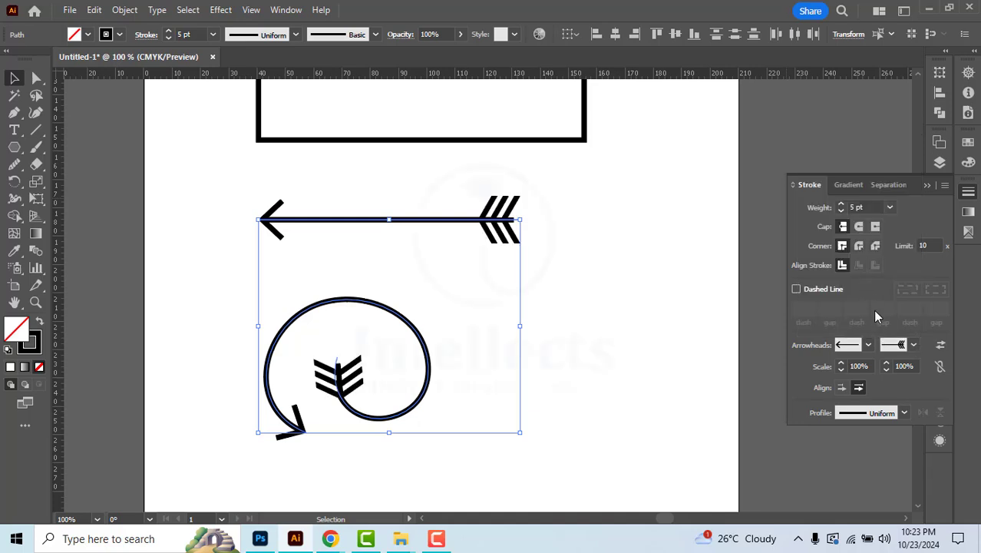
# Try a slightly larger scale for the start arrowhead and return it to 100%.
pyautogui.click(866, 366)
pyautogui.press('Up')
pyautogui.press('Up')
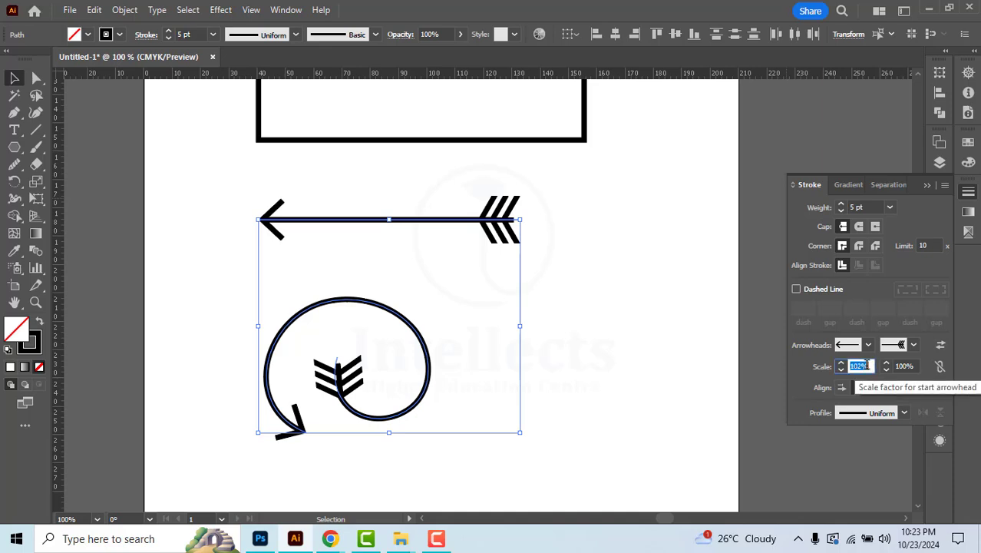
pyautogui.press('Up')
pyautogui.press('Up')
pyautogui.press('Up')
pyautogui.press('Down')
pyautogui.click(895, 390)
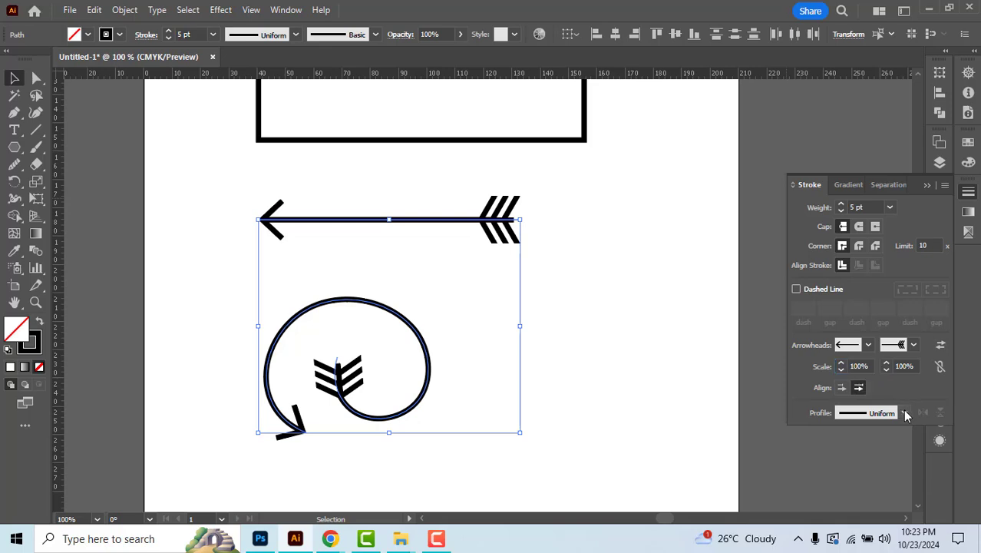
# Apply the lens-shaped width profile to the line and spiral after trying the double-bulge profile.
pyautogui.click(906, 415)
pyautogui.click(860, 309)
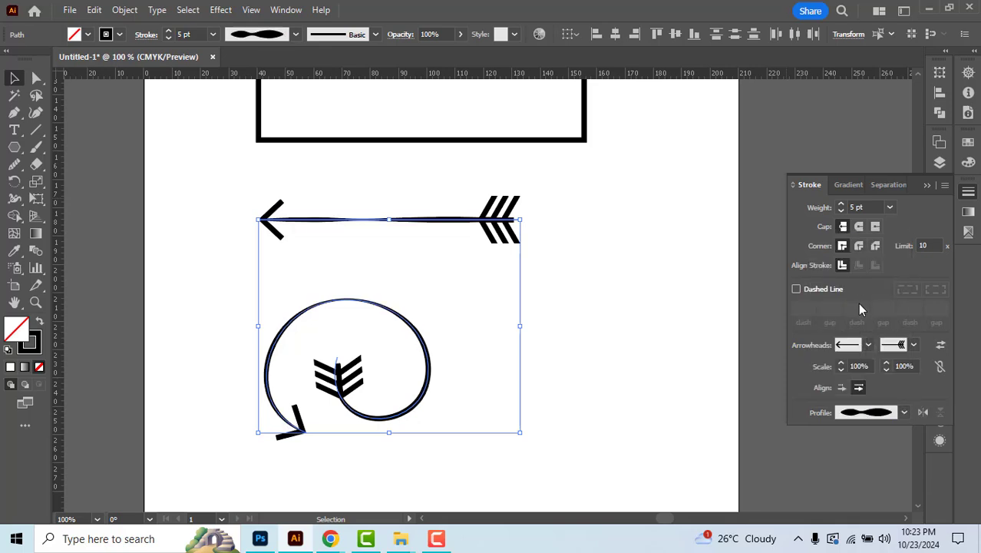
pyautogui.click(905, 412)
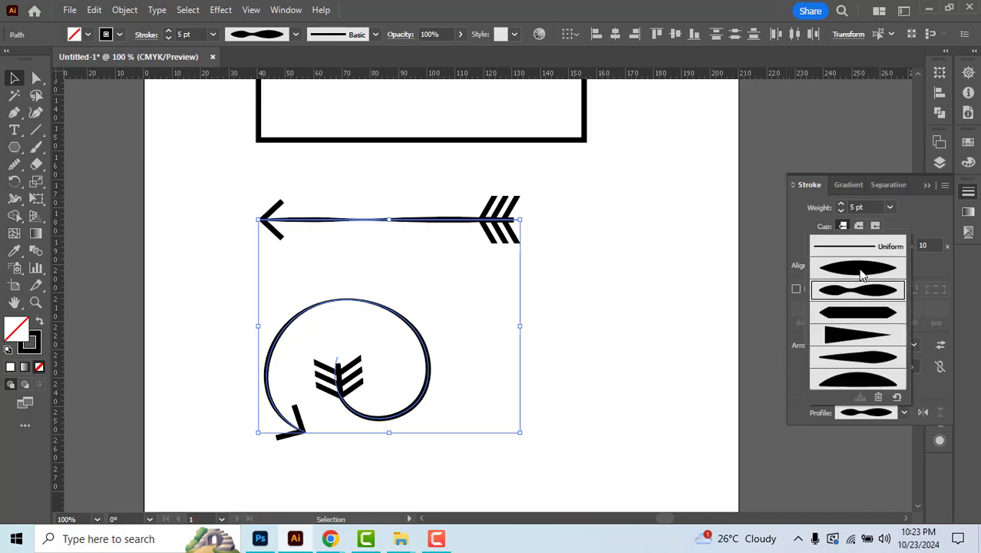
pyautogui.click(861, 275)
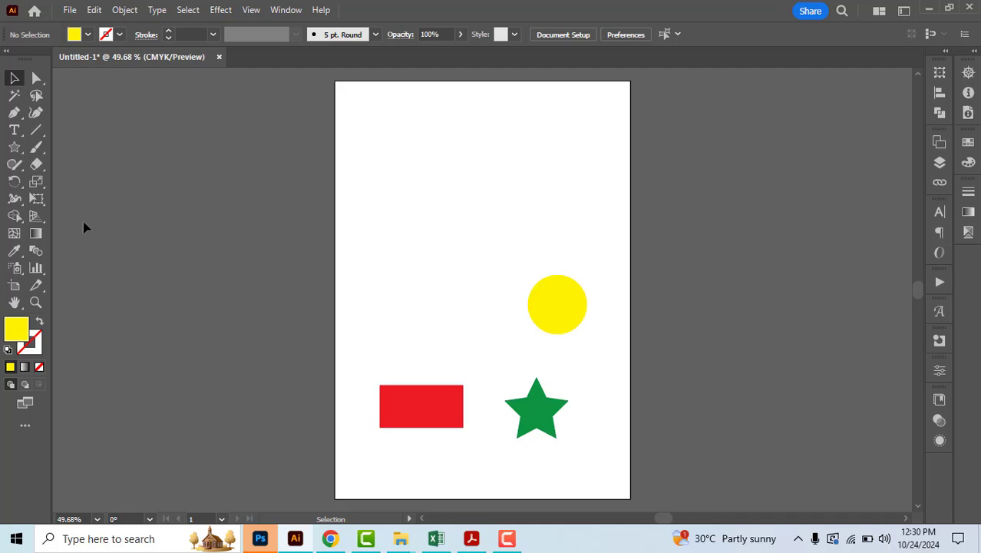
# Draw a yellow square with the Rectangle tool in the upper-left area of the artboard.
pyautogui.click(14, 152)
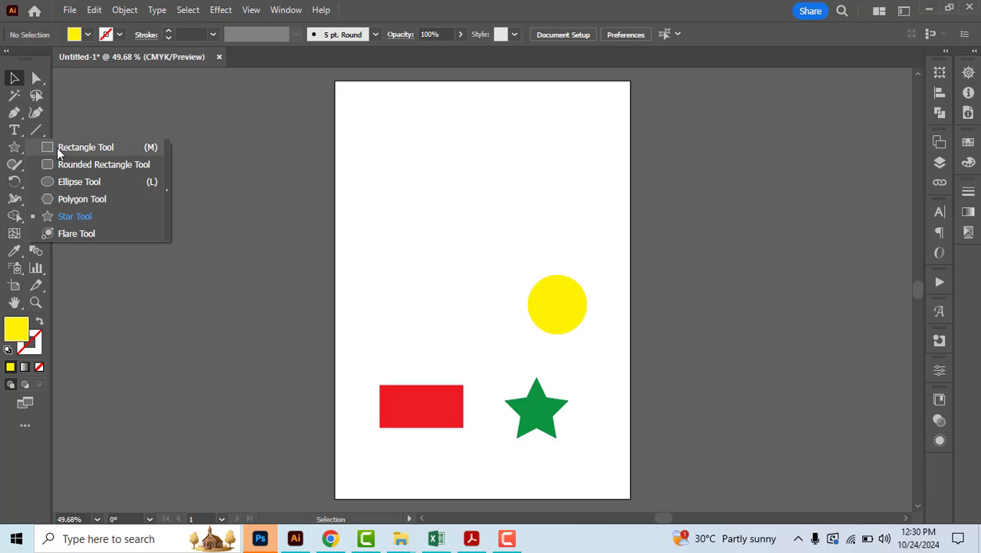
pyautogui.click(57, 148)
pyautogui.moveTo(380, 126); pyautogui.dragTo(453, 198)
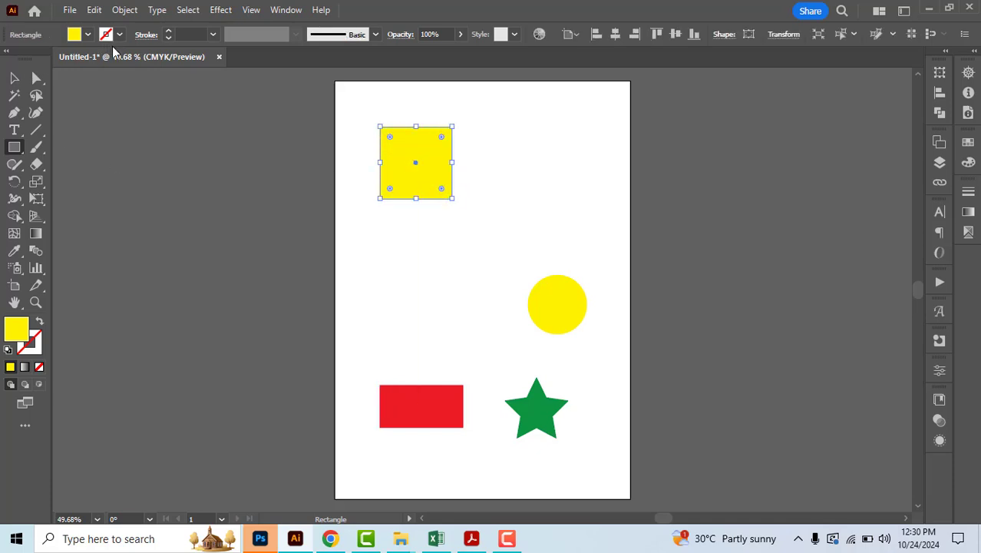
# Draw a perfect circle with the Ellipse tool over the yellow square's lower-right corner and fill it with green.
pyautogui.click(14, 148)
pyautogui.click(77, 179)
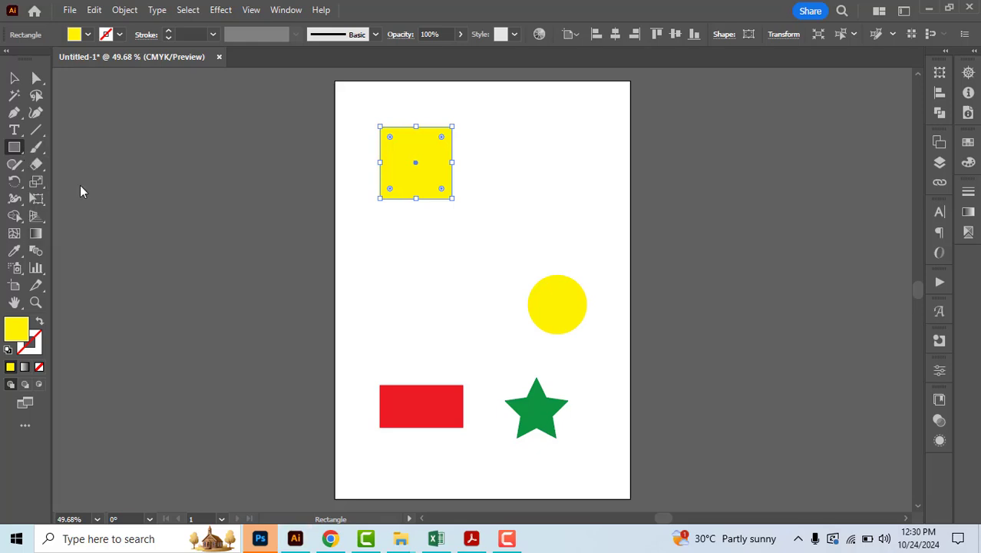
pyautogui.moveTo(399, 235); pyautogui.dragTo(474, 301)
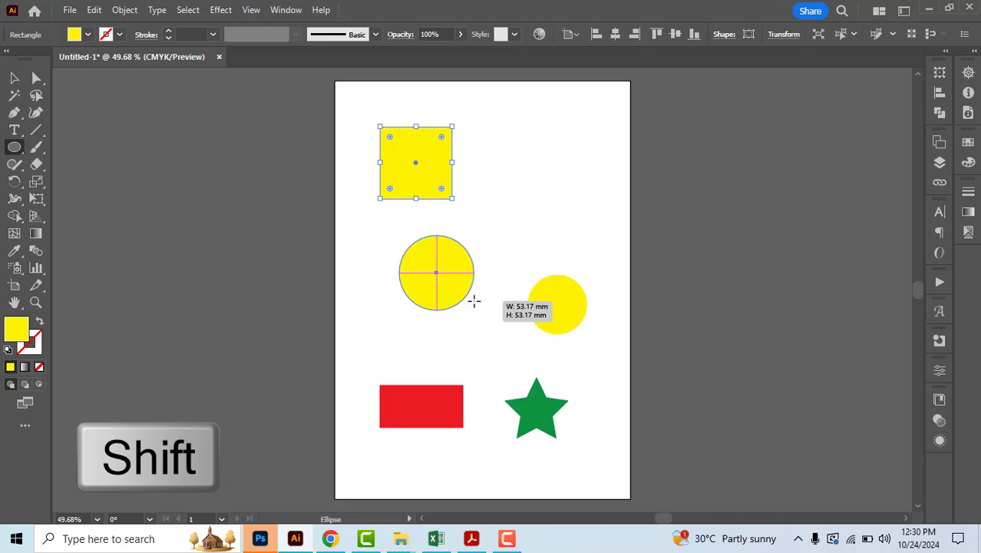
pyautogui.moveTo(474, 301)
pyautogui.mouseDown()
pyautogui.moveTo(475, 215)
pyautogui.moveTo(471, 223)
pyautogui.mouseUp()
pyautogui.press('space')
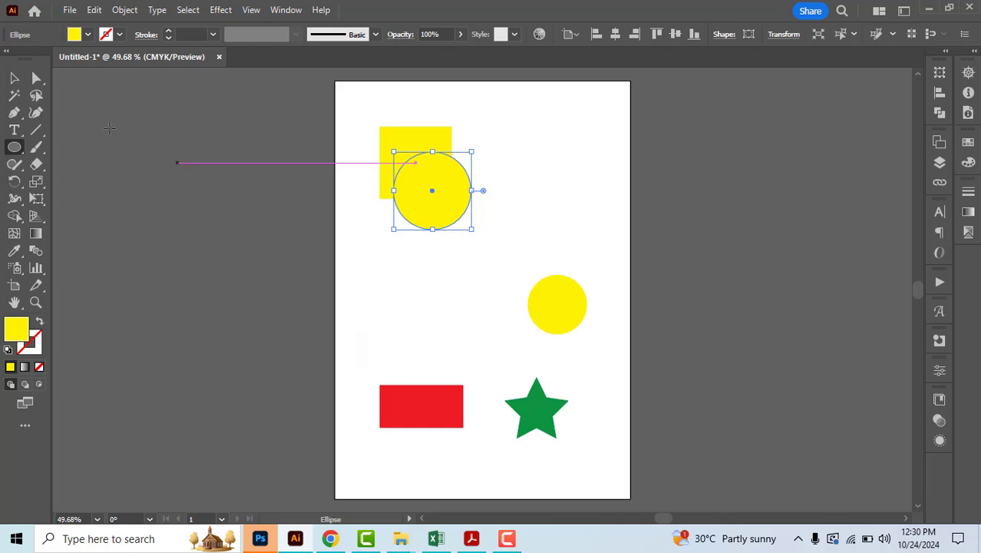
pyautogui.click(87, 35)
pyautogui.click(60, 70)
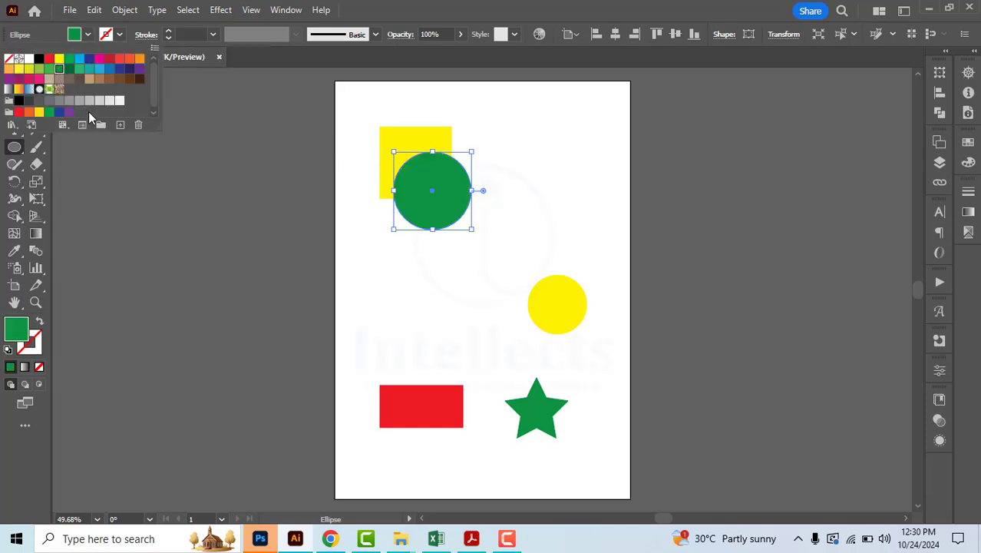
# Draw a hexagon with the Polygon tool overlapping the lower part of the square and circle, and fill it with red.
pyautogui.click(21, 150)
pyautogui.moveTo(18, 149); pyautogui.dragTo(103, 205)
pyautogui.moveTo(366, 248)
pyautogui.mouseDown()
pyautogui.moveTo(408, 283)
pyautogui.moveTo(393, 274)
pyautogui.moveTo(451, 248)
pyautogui.moveTo(438, 276)
pyautogui.mouseUp()
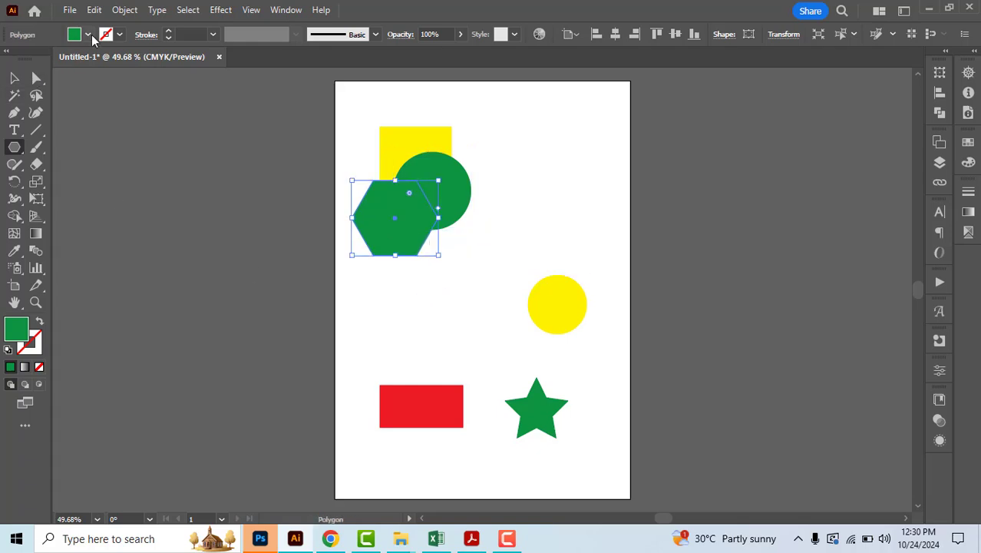
pyautogui.click(88, 34)
pyautogui.click(48, 59)
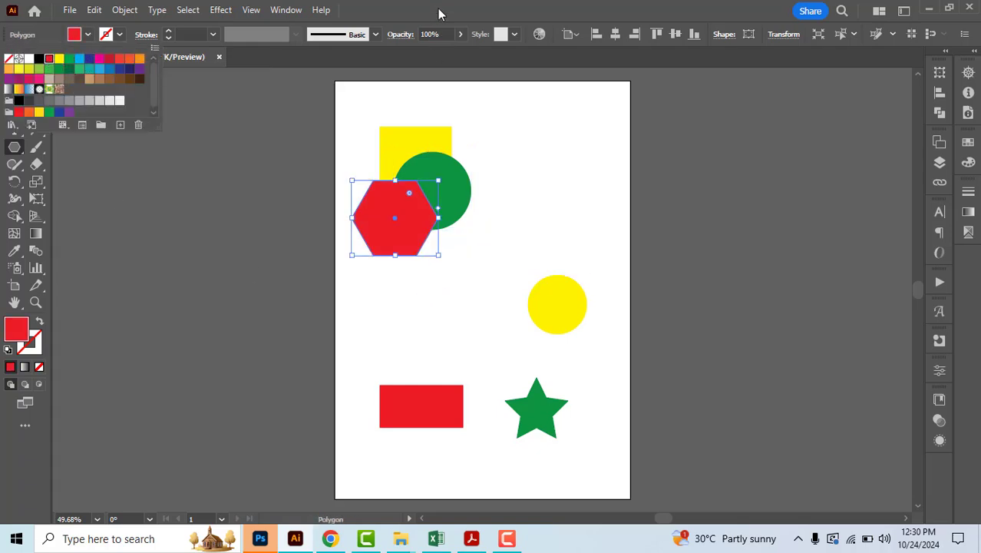
pyautogui.press('v')
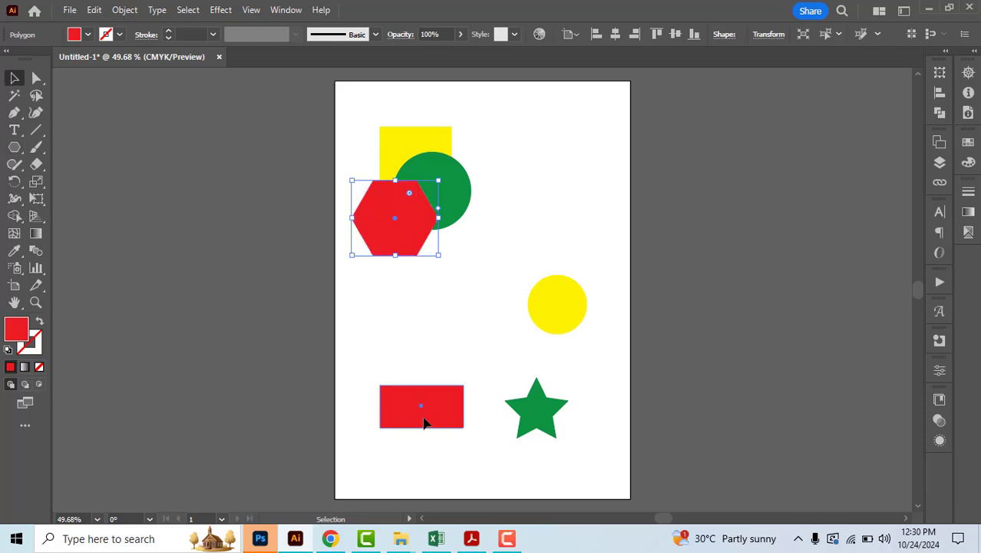
pyautogui.click(425, 421)
pyautogui.click(563, 318)
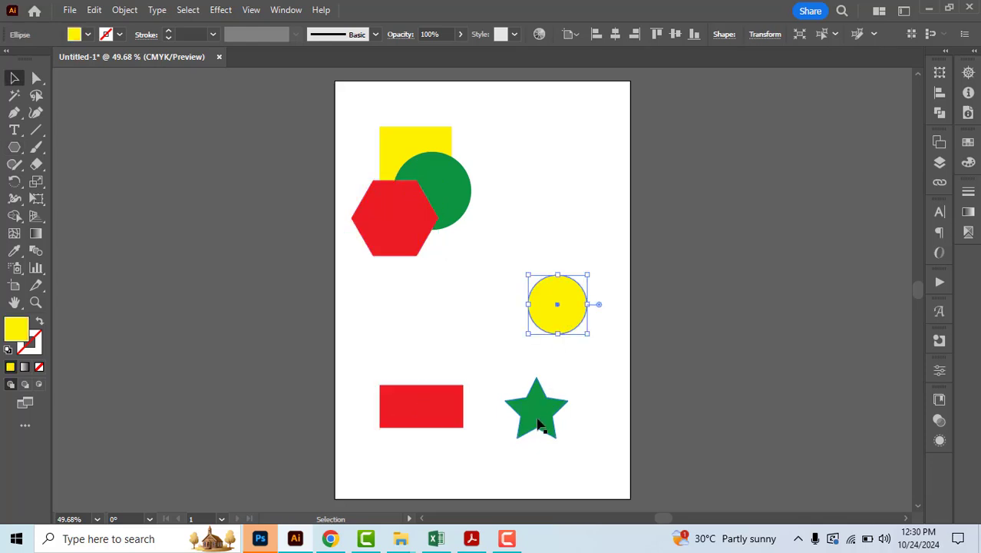
pyautogui.click(540, 426)
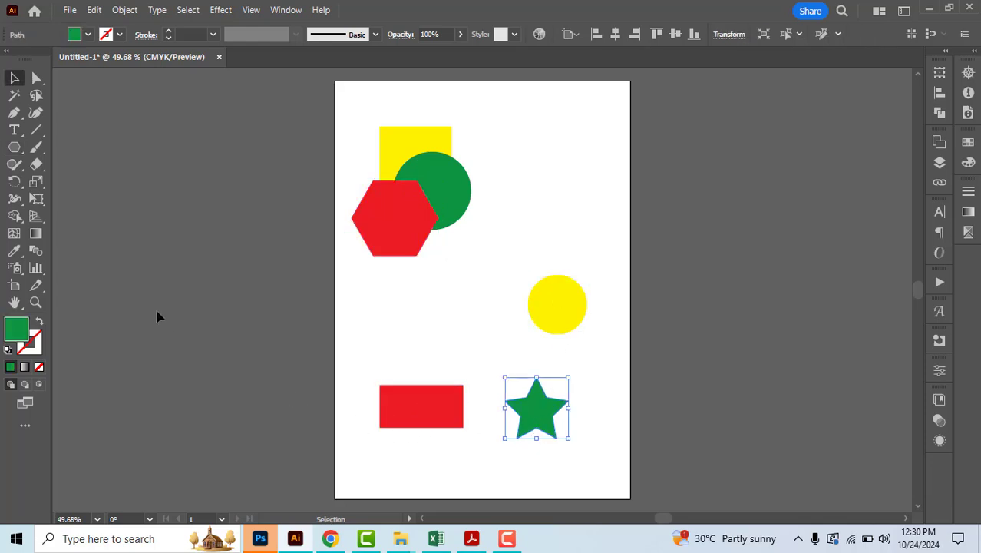
pyautogui.moveTo(403, 324); pyautogui.dragTo(610, 411)
pyautogui.click(613, 407)
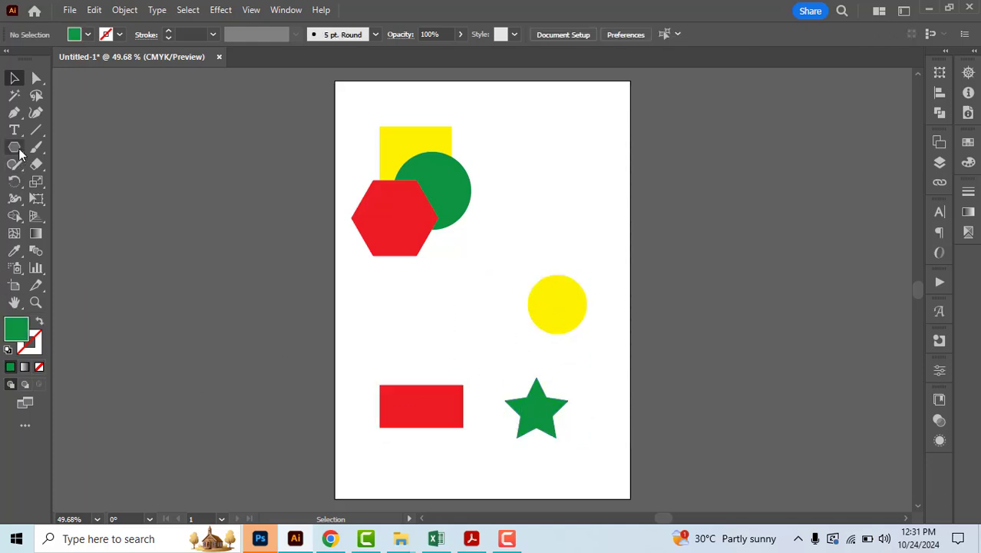
# Open the Star tool's size options on the artboard's upper-right area and examine the two radius settings and the number of points.
pyautogui.moveTo(17, 148); pyautogui.dragTo(95, 220)
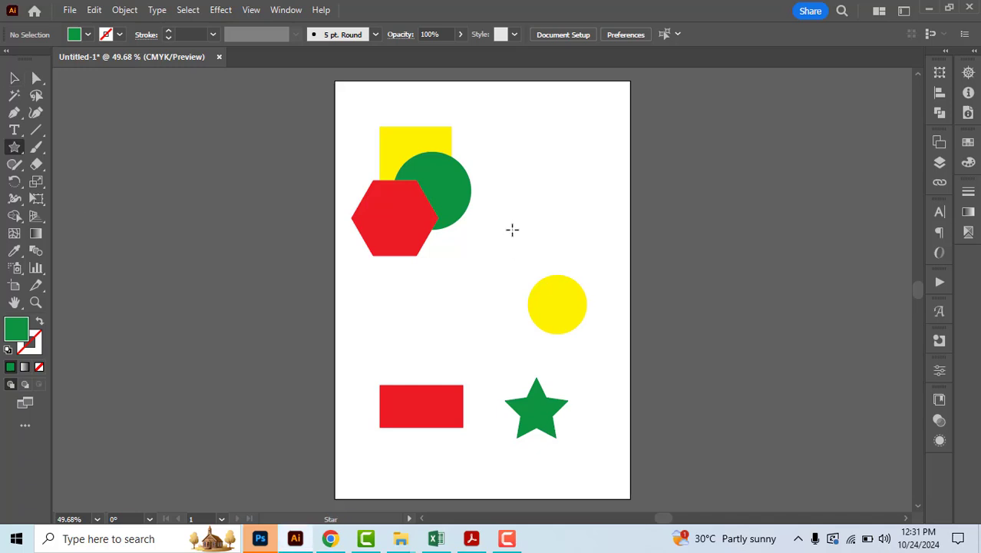
pyautogui.click(565, 168)
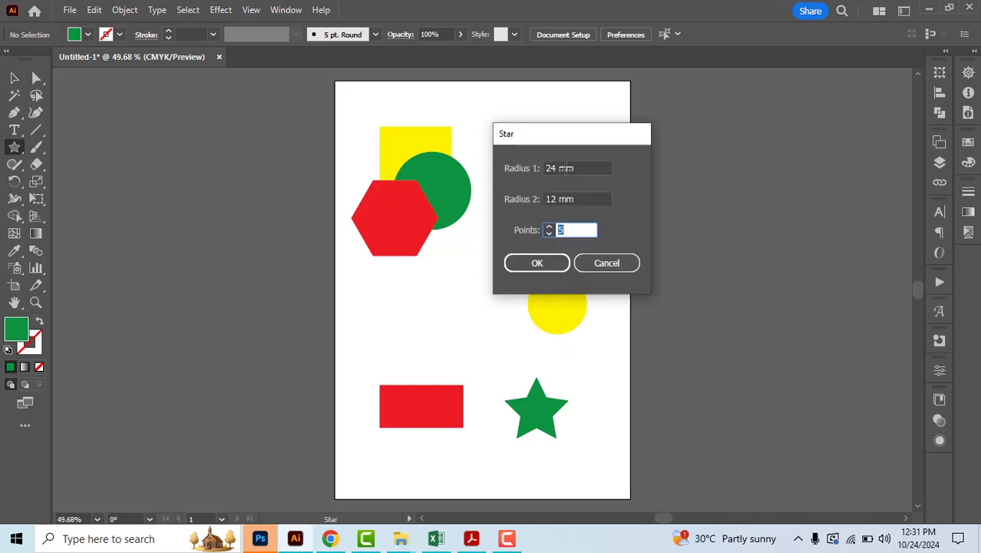
pyautogui.click(586, 169)
pyautogui.click(576, 199)
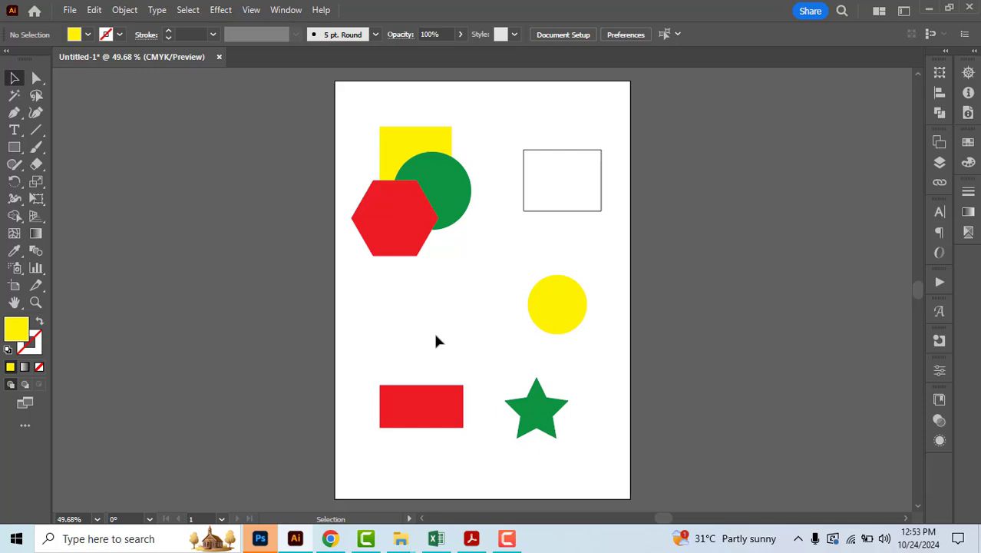
# Select the yellow square, red hexagon, green circle and outlined rectangle one at a time, and clear the selection.
pyautogui.press('v')
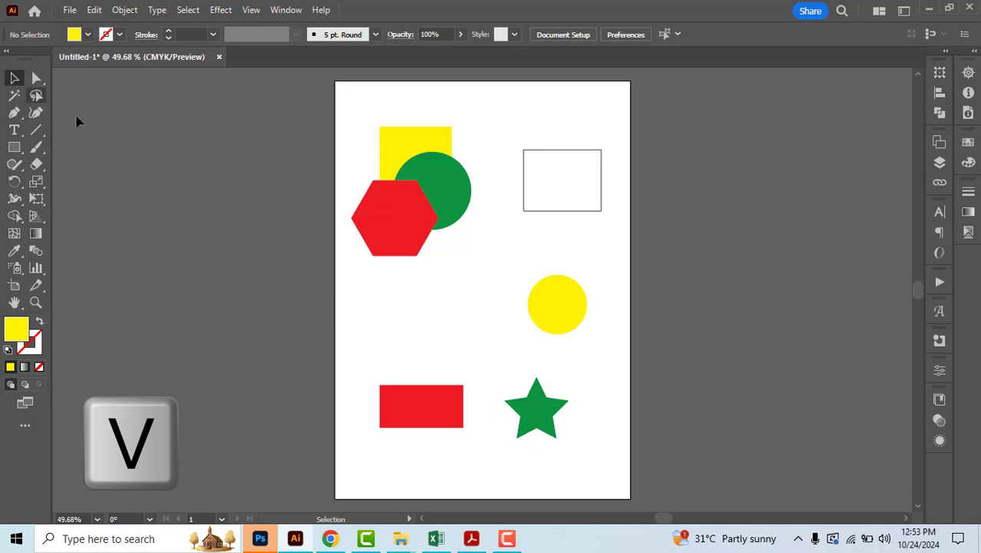
pyautogui.click(406, 156)
pyautogui.click(388, 237)
pyautogui.click(458, 213)
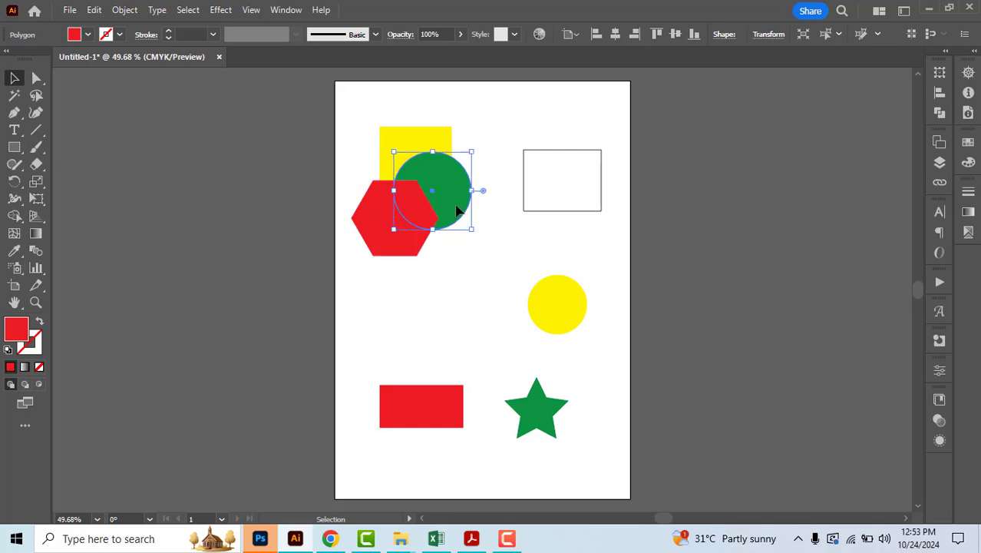
pyautogui.click(545, 212)
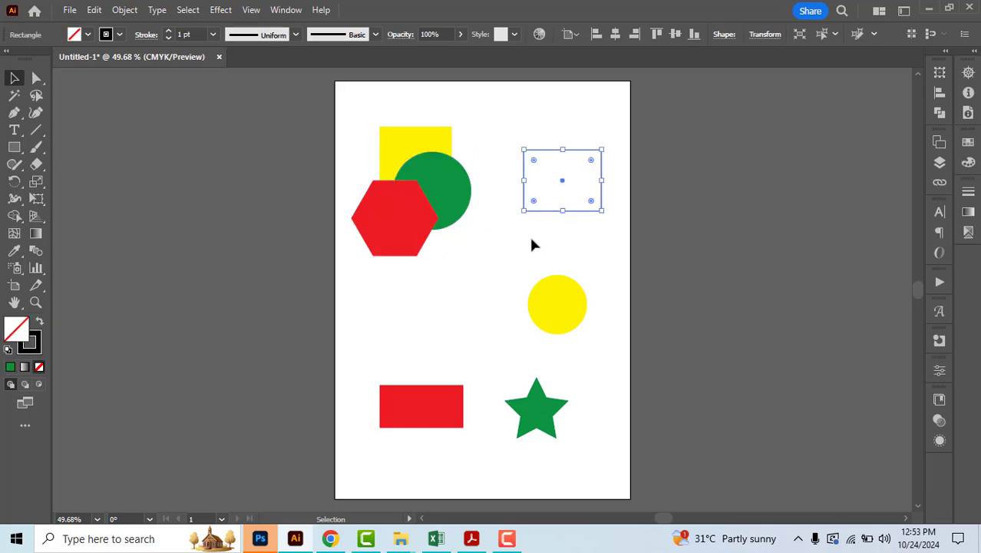
pyautogui.click(490, 249)
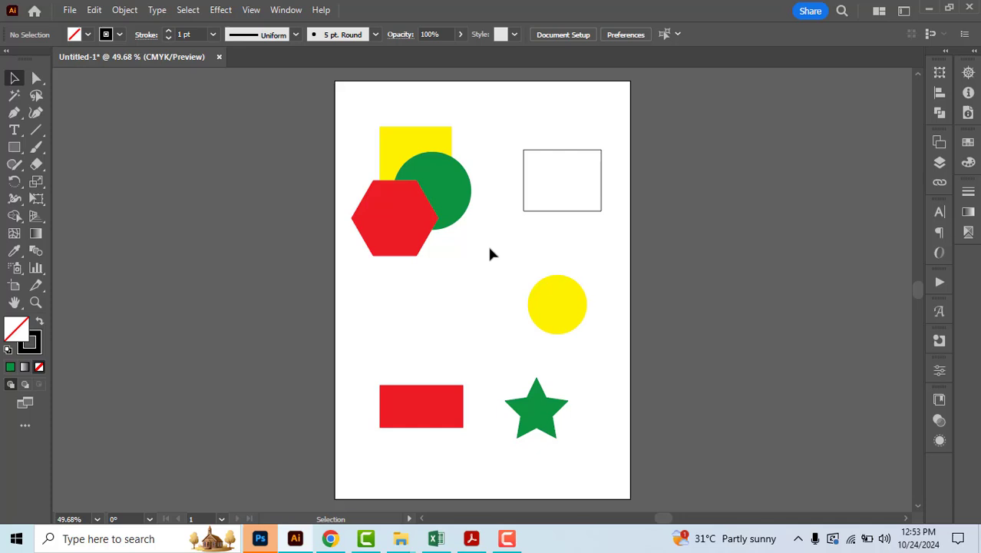
# Select the green circle and red hexagon together, then area-select all three overlapping shapes.
pyautogui.keyDown('shift'); pyautogui.click(463, 214); pyautogui.keyUp('shift')
pyautogui.keyDown('shift'); pyautogui.click(407, 252); pyautogui.keyUp('shift')
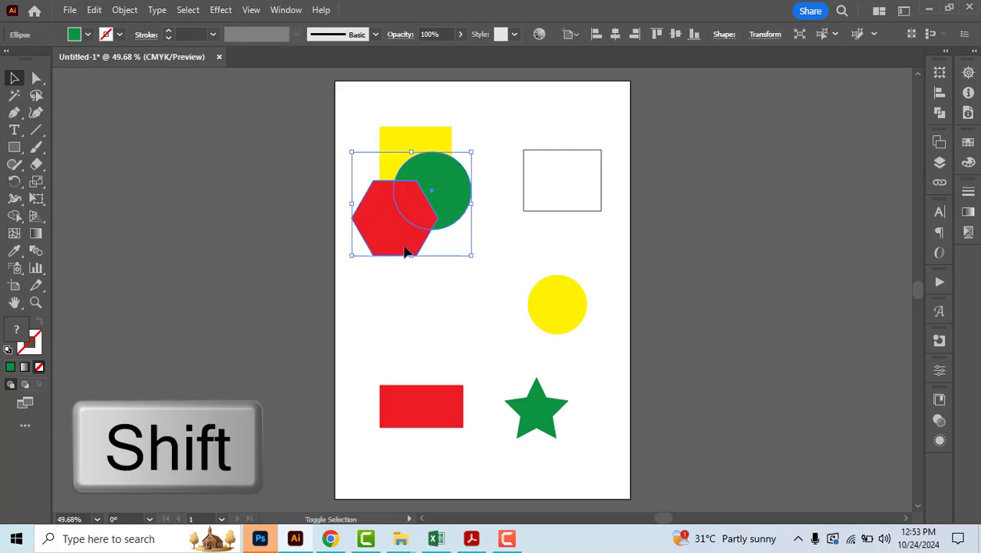
pyautogui.click(413, 290)
pyautogui.moveTo(358, 177); pyautogui.dragTo(416, 213)
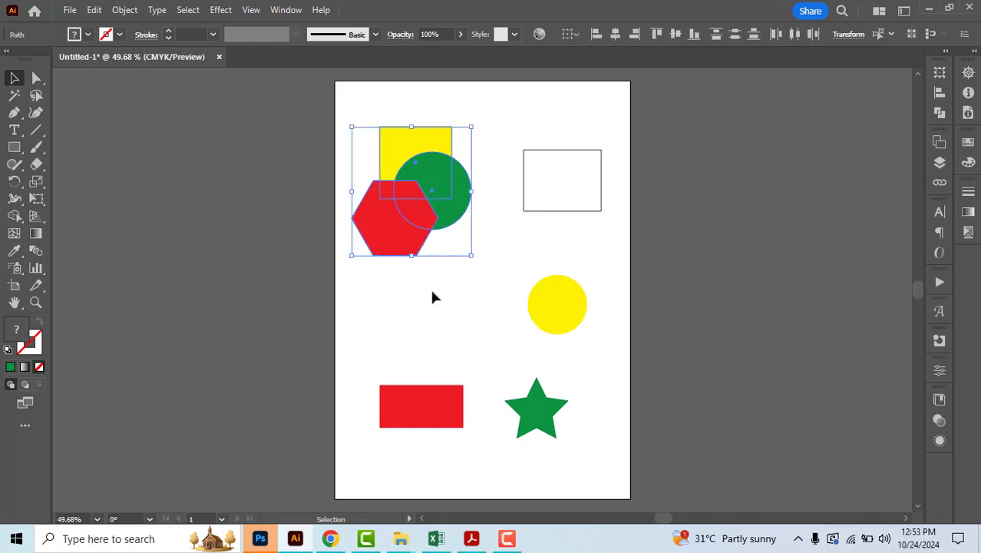
# Remove the yellow square and green circle from the selection, then select every object on the artboard and deselect.
pyautogui.keyDown('shift'); pyautogui.click(390, 153); pyautogui.keyUp('shift')
pyautogui.keyDown('shift'); pyautogui.click(450, 187); pyautogui.keyUp('shift')
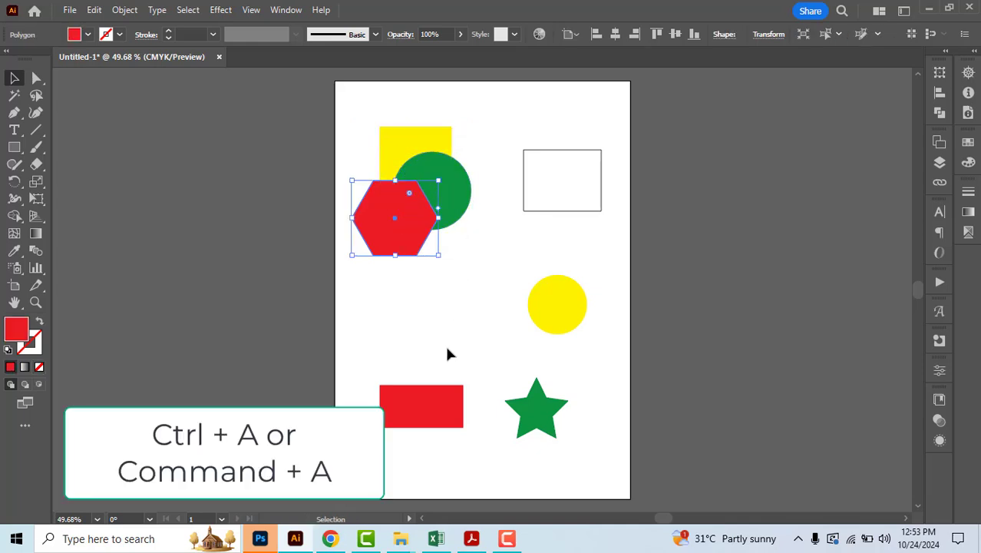
pyautogui.hotkey('ctrl', 'a')
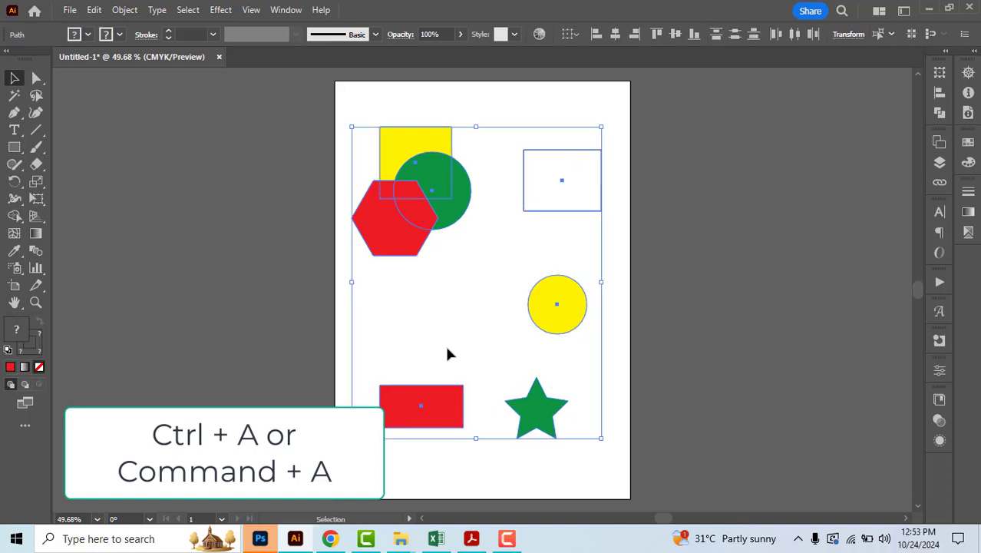
pyautogui.click(469, 305)
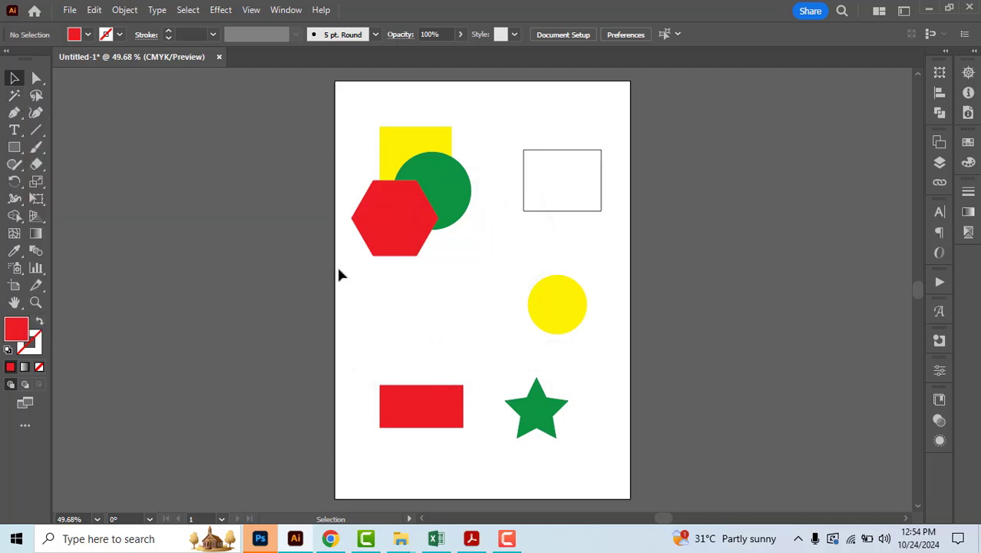
# Select all yellow-filled shapes with the Magic Wand, try a cyan fill on them, and restore the yellow fill.
pyautogui.press('y')
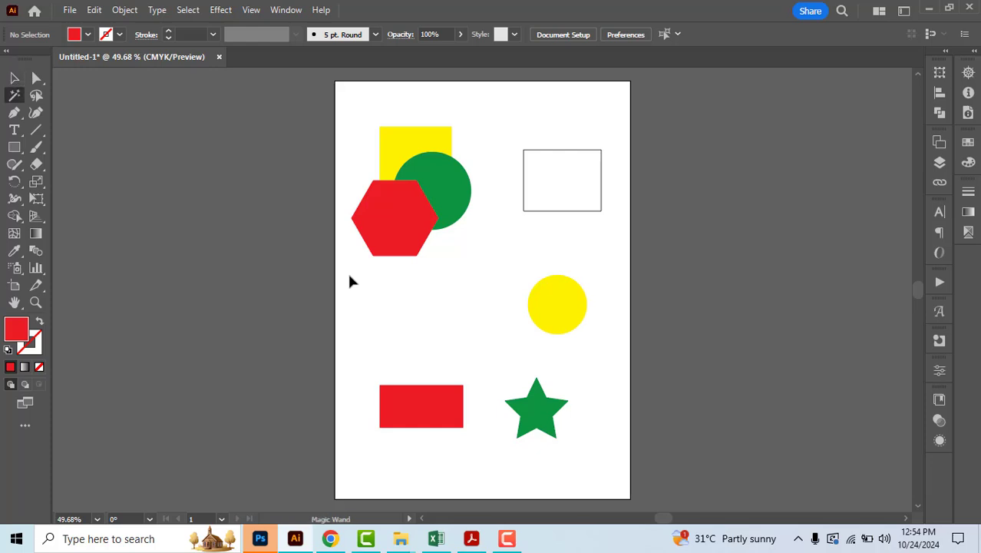
pyautogui.click(399, 149)
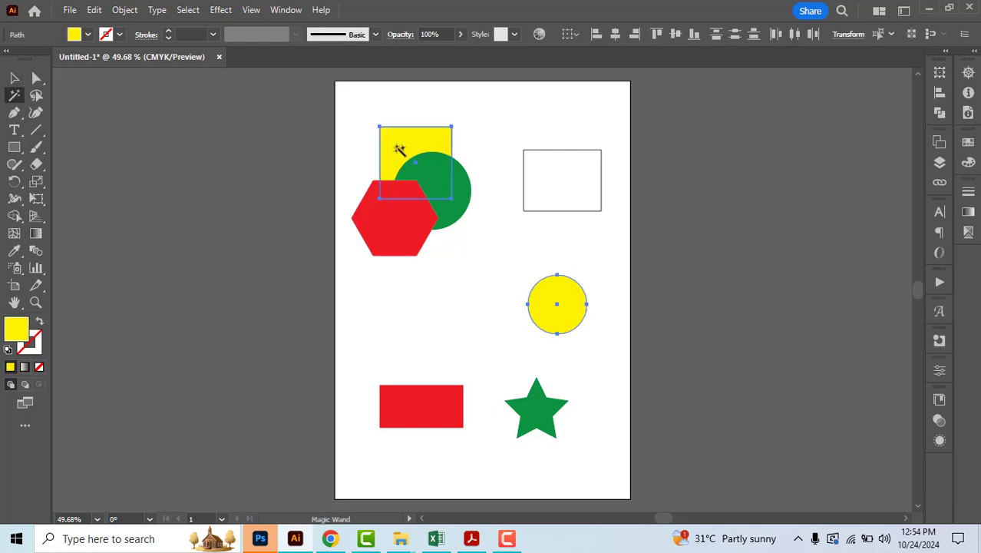
pyautogui.keyDown('alt'); pyautogui.click(456, 206); pyautogui.keyUp('alt')
pyautogui.click(88, 34)
pyautogui.click(80, 59)
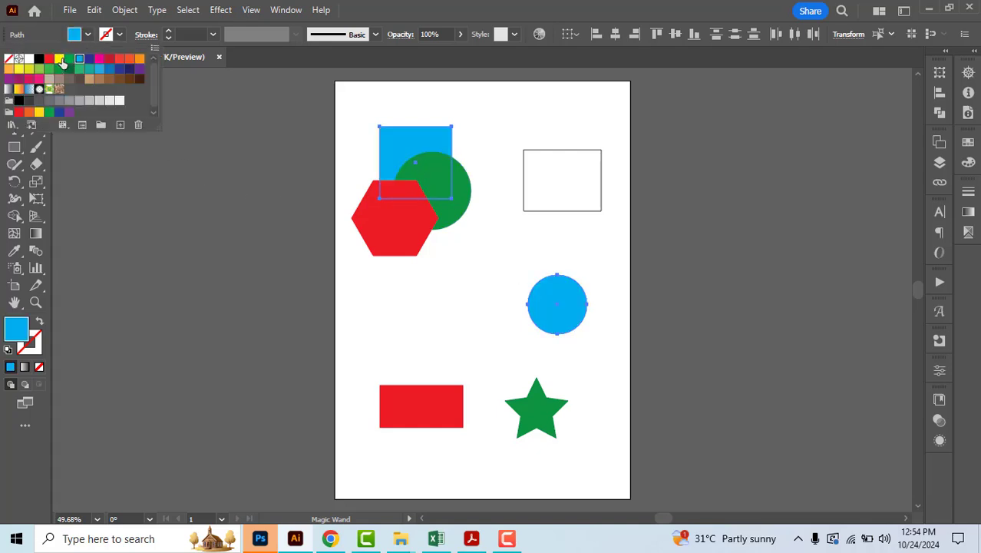
pyautogui.click(60, 58)
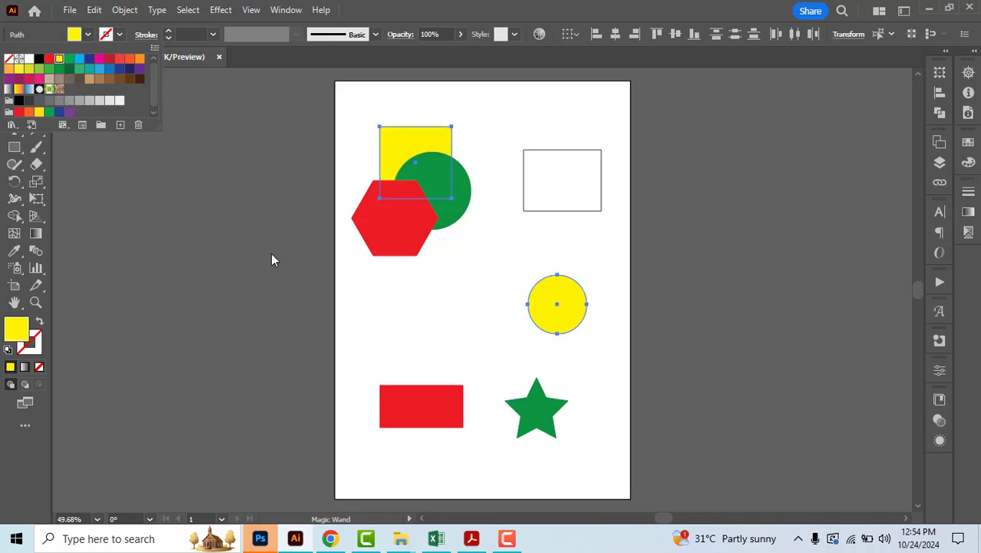
# Use the Magic Wand to select the shapes sharing the red fill, the green fill and the yellow fill in turn.
pyautogui.click(381, 225)
pyautogui.click(383, 239)
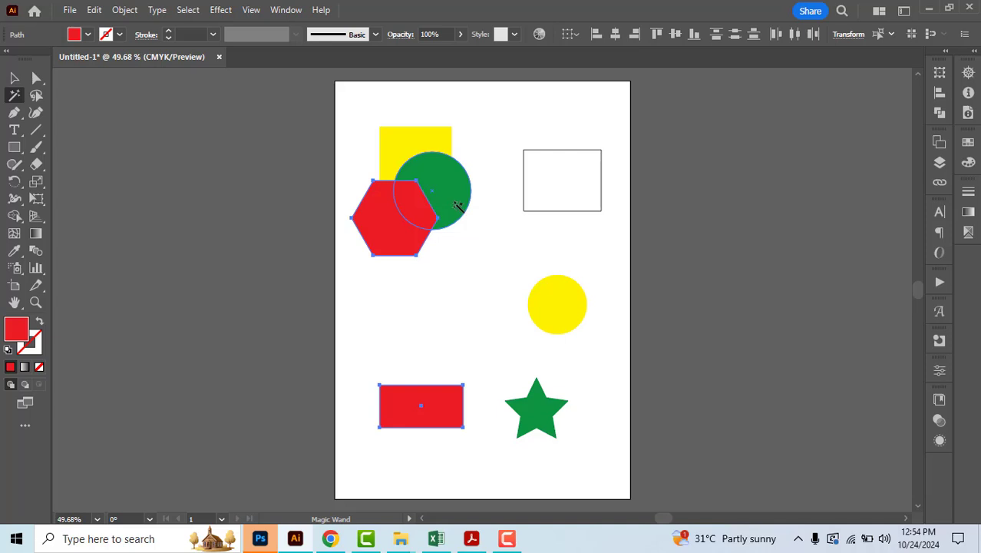
pyautogui.click(458, 208)
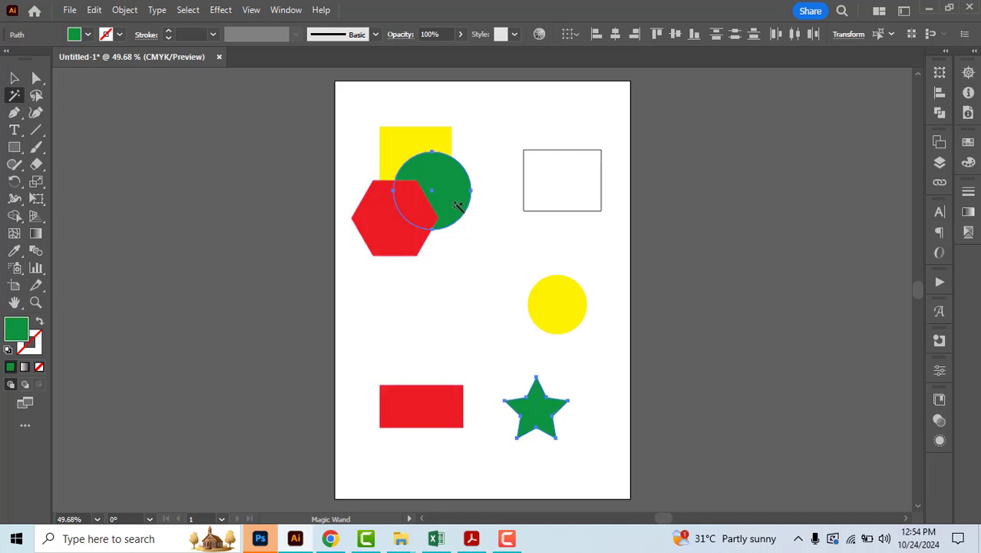
pyautogui.click(399, 150)
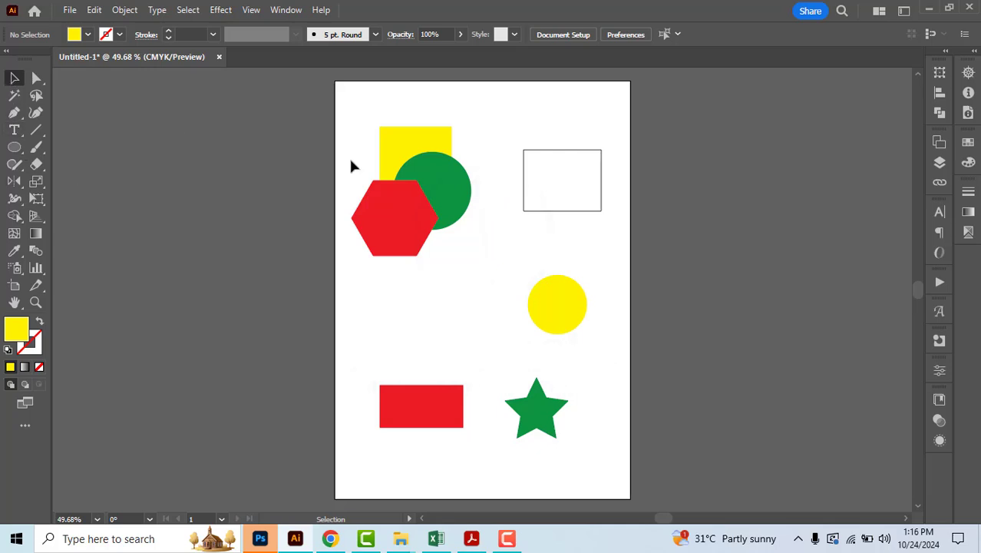
# Delete the outlined rectangle, the separate yellow circle, the green star and the red rectangle, leaving the three overlapping shapes.
pyautogui.moveTo(506, 127); pyautogui.dragTo(604, 437)
pyautogui.press('Delete')
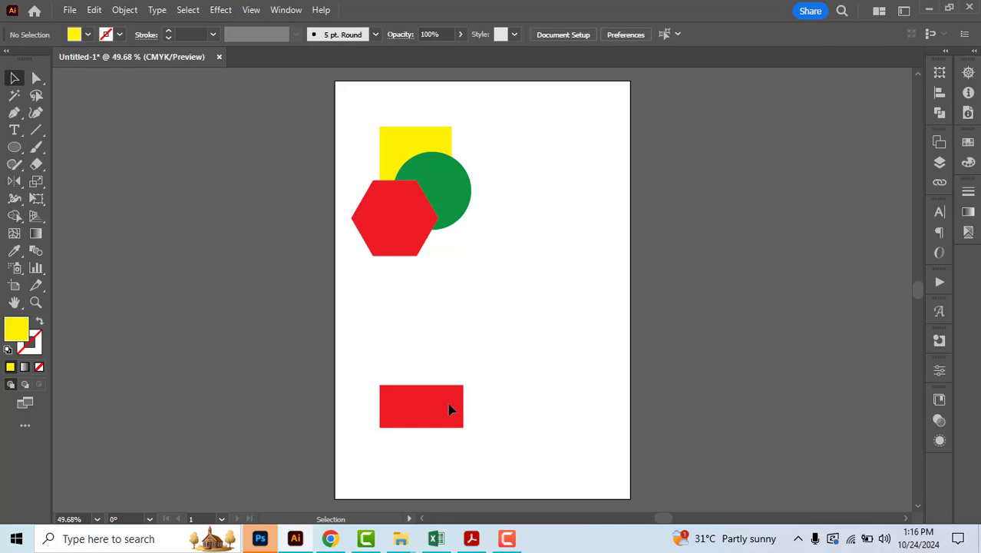
pyautogui.click(453, 410)
pyautogui.press('Delete')
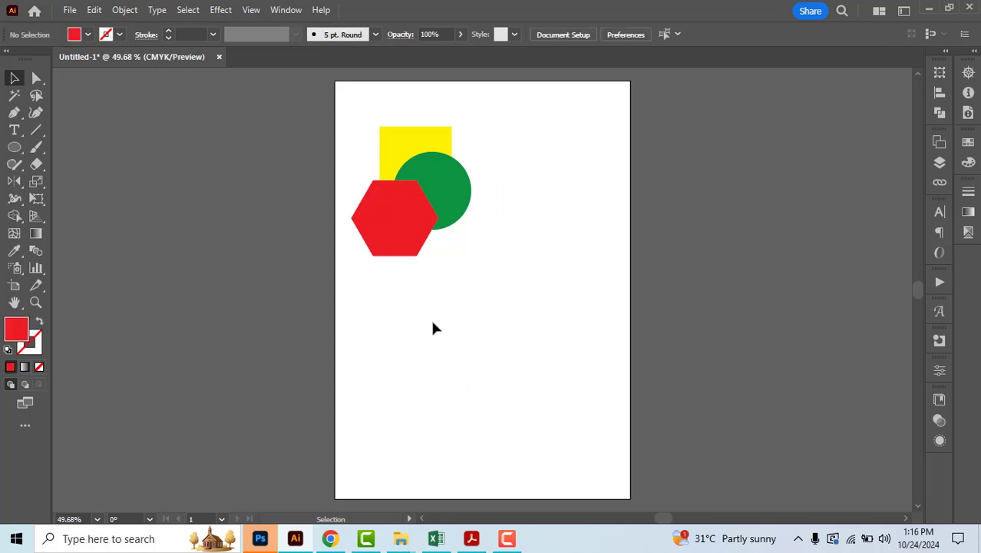
# Send the red hexagon to the back, behind the yellow square and green circle.
pyautogui.click(388, 239)
pyautogui.hotkey('ctrl', '=')
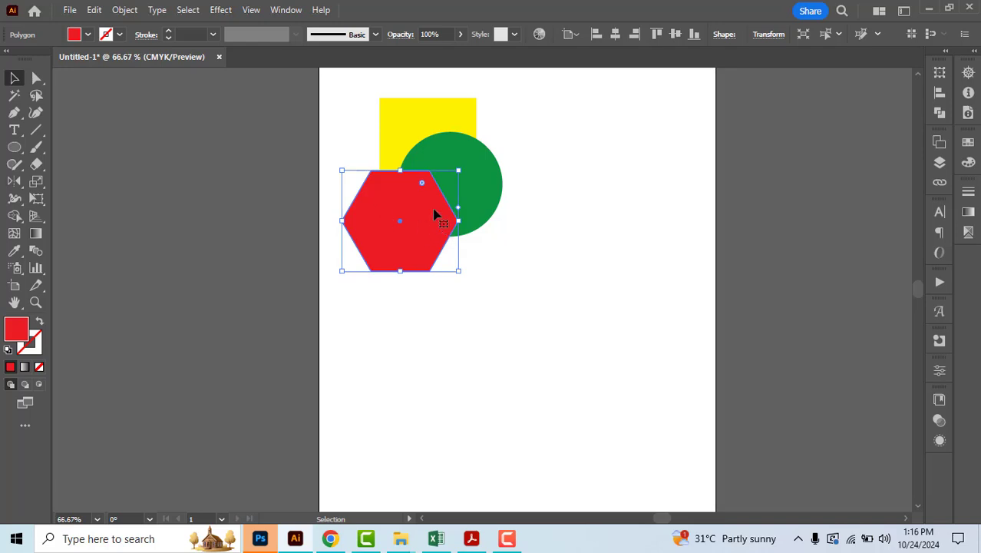
pyautogui.hotkey('ctrl', '=')
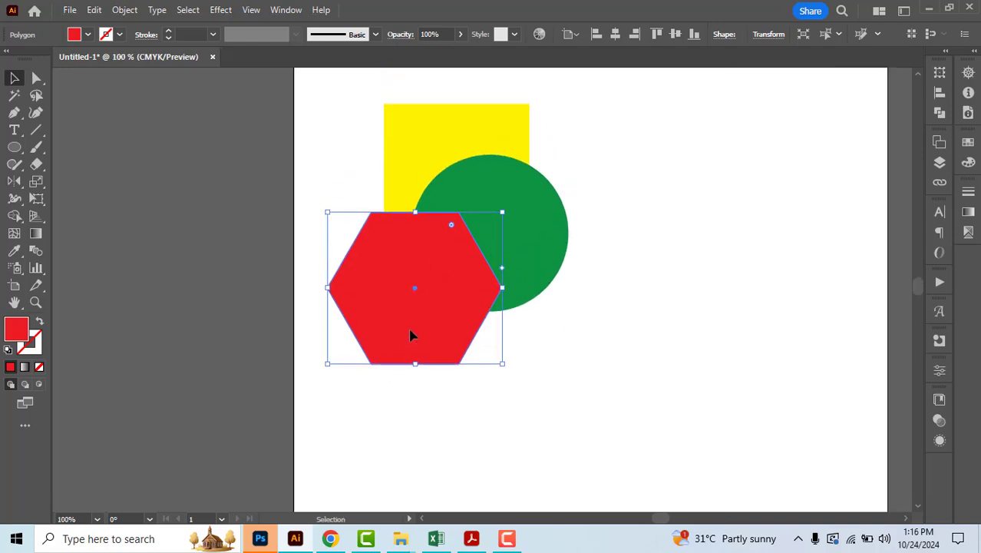
pyautogui.press('ctrl')
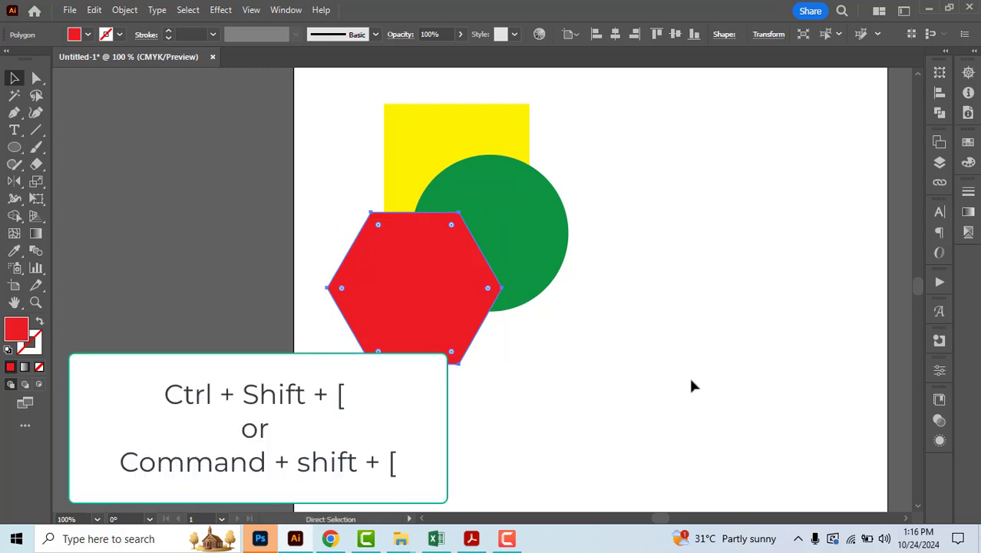
pyautogui.hotkey('ctrl', 'shift', '[')
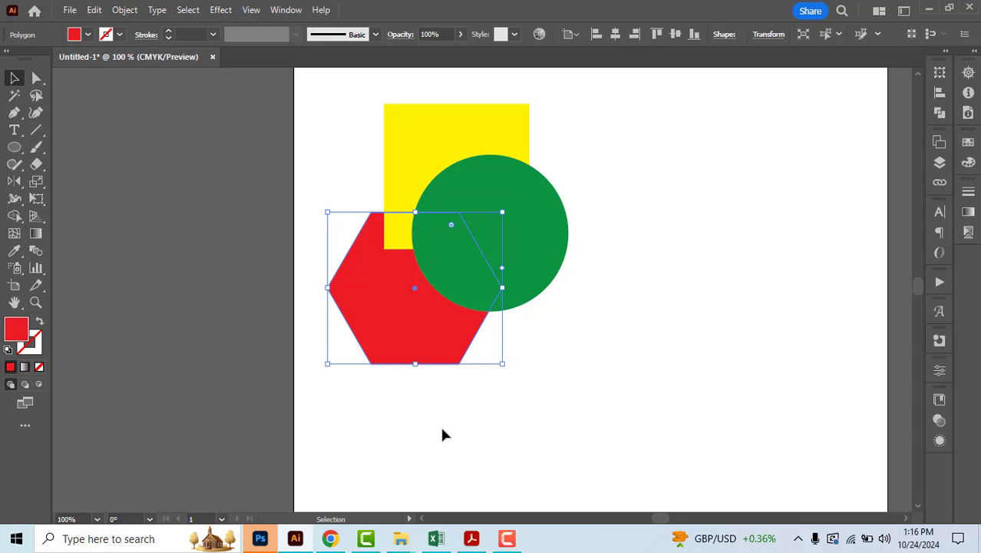
# Bring the red hexagon forward one level, in front of the yellow square.
pyautogui.press('a')
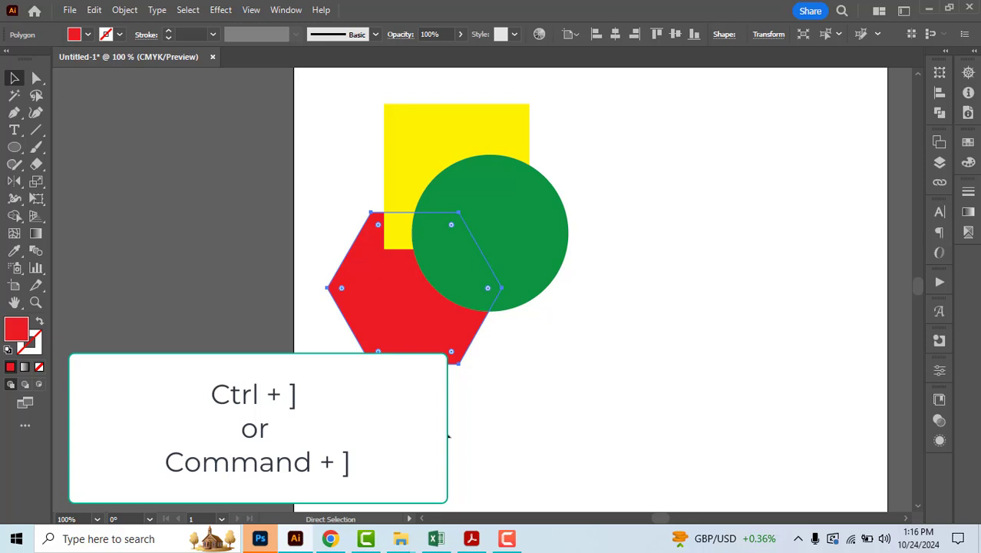
pyautogui.press('v')
pyautogui.hotkey('ctrl', ']')
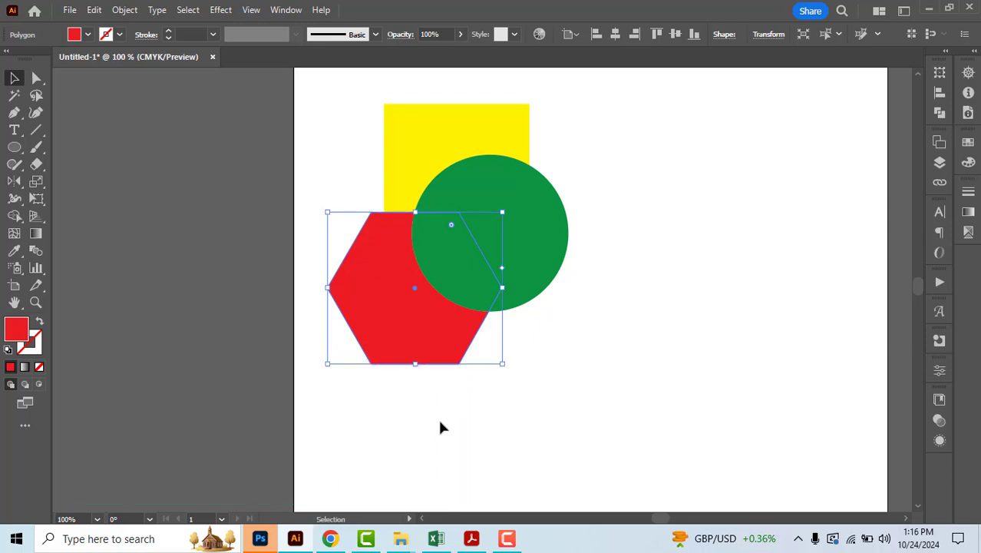
# Bring the yellow square to the front of the stack and move it slightly down.
pyautogui.click(438, 133)
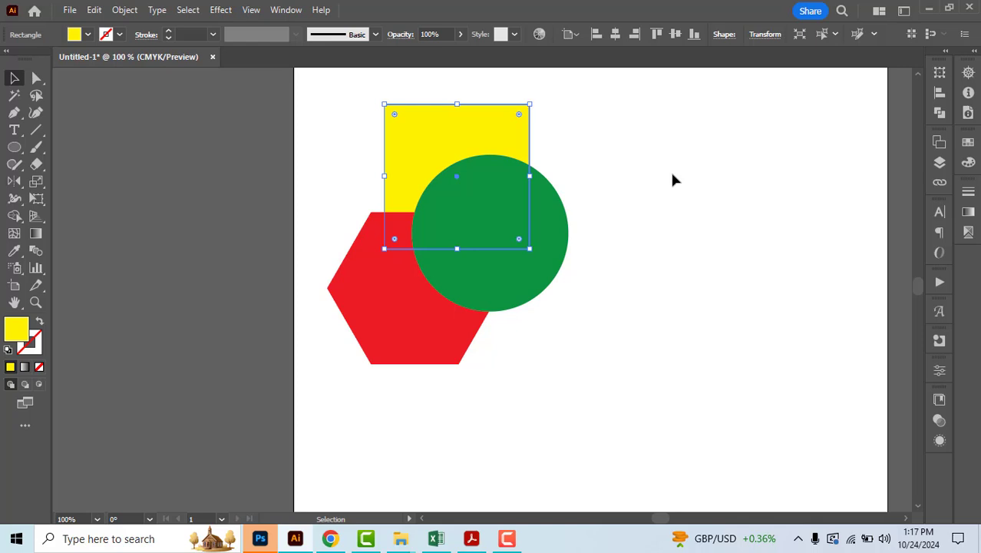
pyautogui.hotkey('ctrl', 'shift', ']')
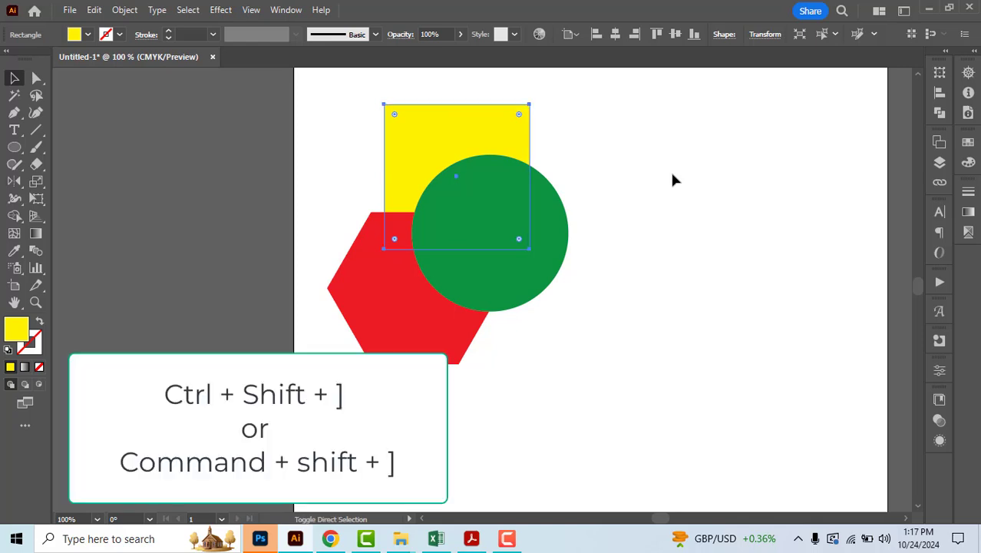
pyautogui.hotkey('ctrl', 'shift', ']')
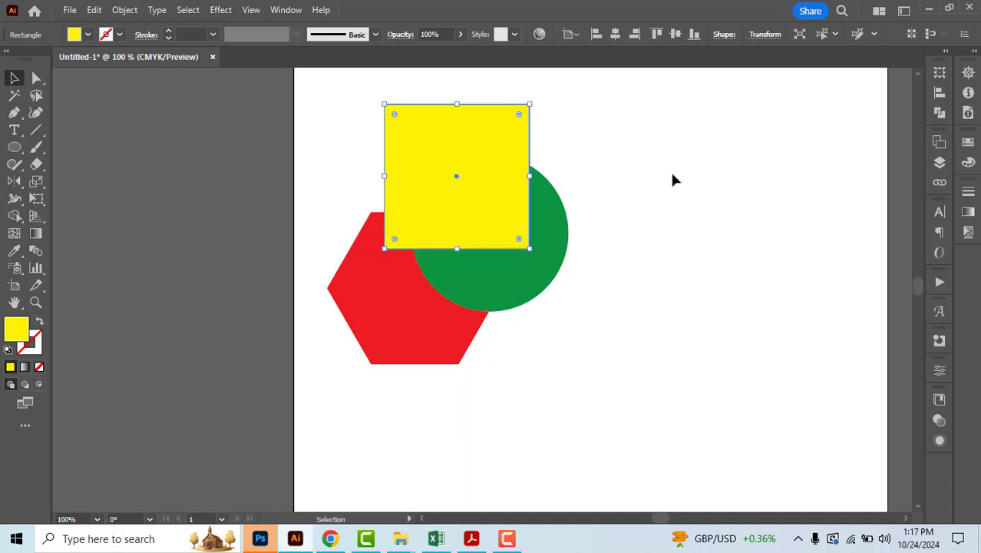
pyautogui.moveTo(503, 210); pyautogui.dragTo(504, 221)
# Send the yellow square backward one level, behind the green circle, and view its Arrange options.
pyautogui.press('ctrl')
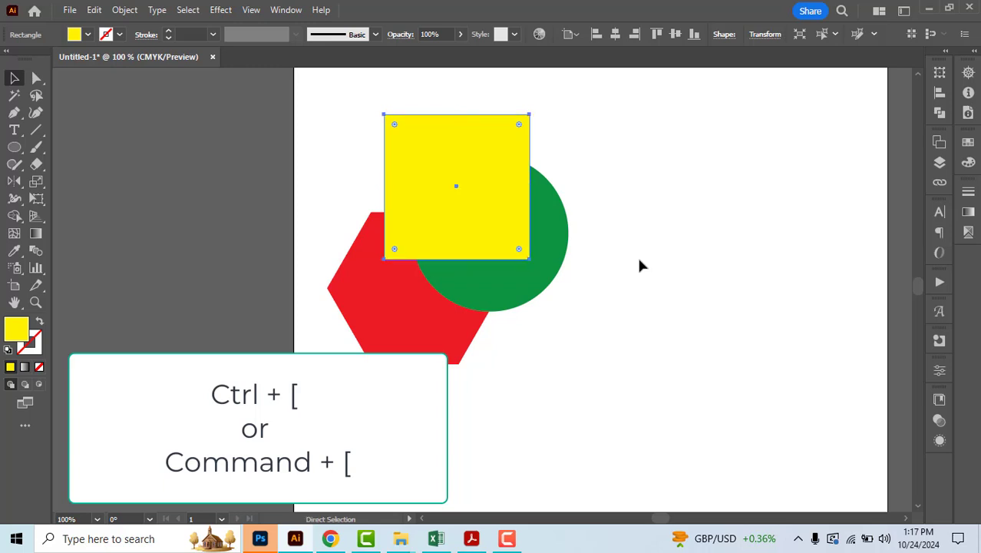
pyautogui.hotkey('ctrl', '[')
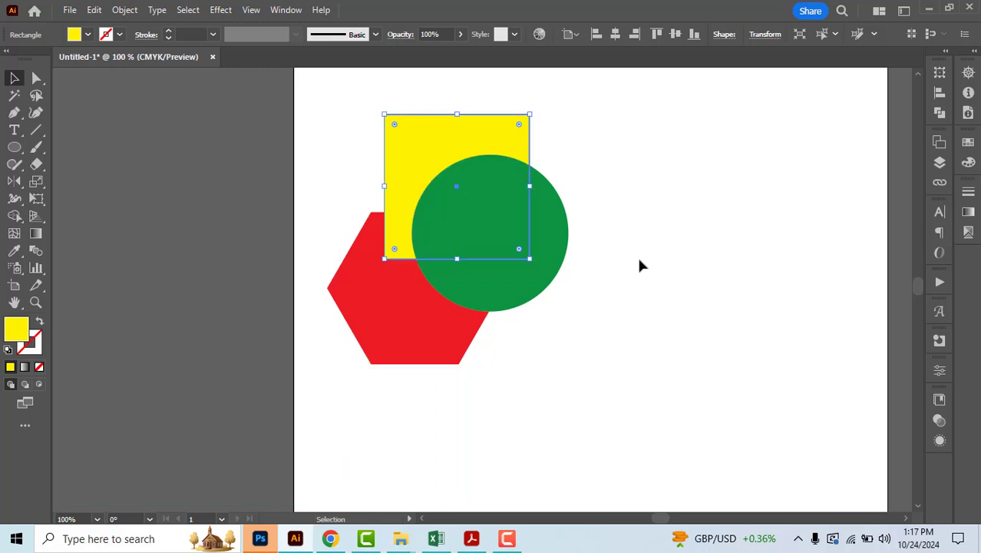
pyautogui.rightClick(415, 148)
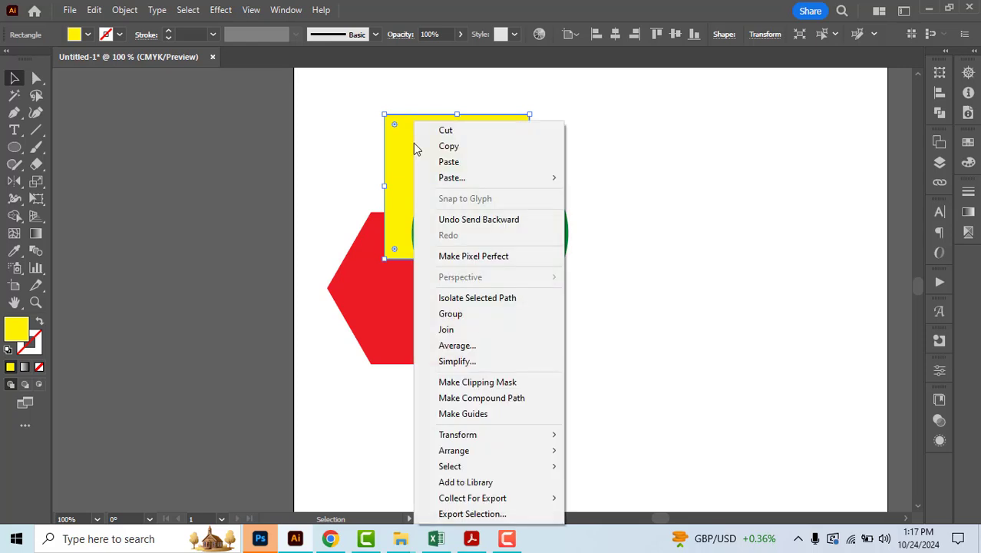
pyautogui.moveTo(473, 453)
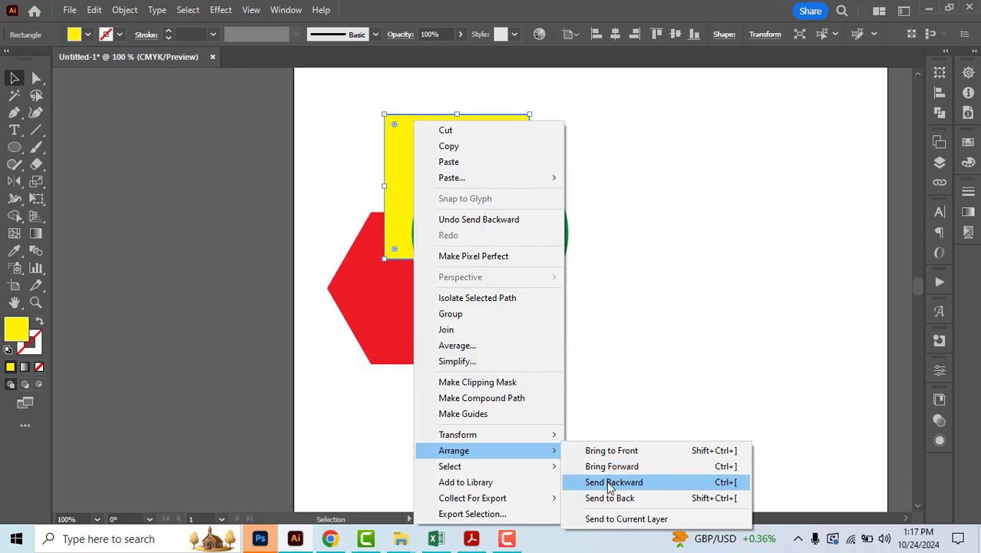
pyautogui.click(637, 403)
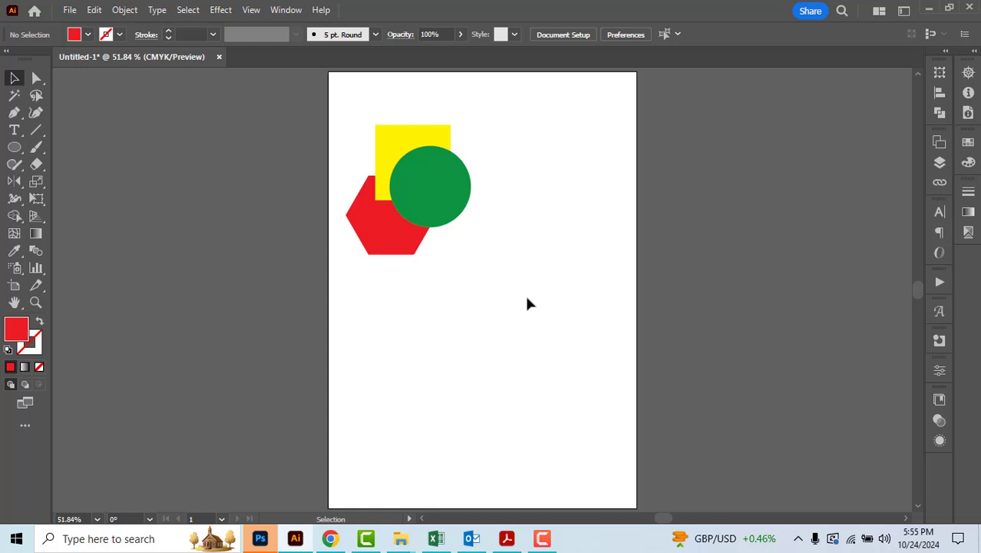
# Duplicate the green circle to the empty area on its right, then duplicate that copy straight below.
pyautogui.click(440, 215)
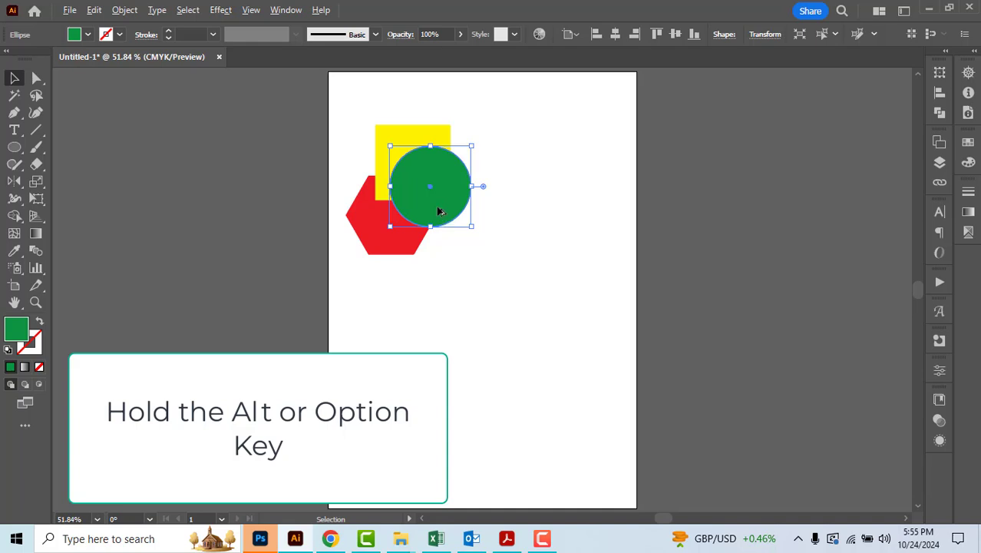
pyautogui.moveTo(438, 213); pyautogui.dragTo(549, 209)
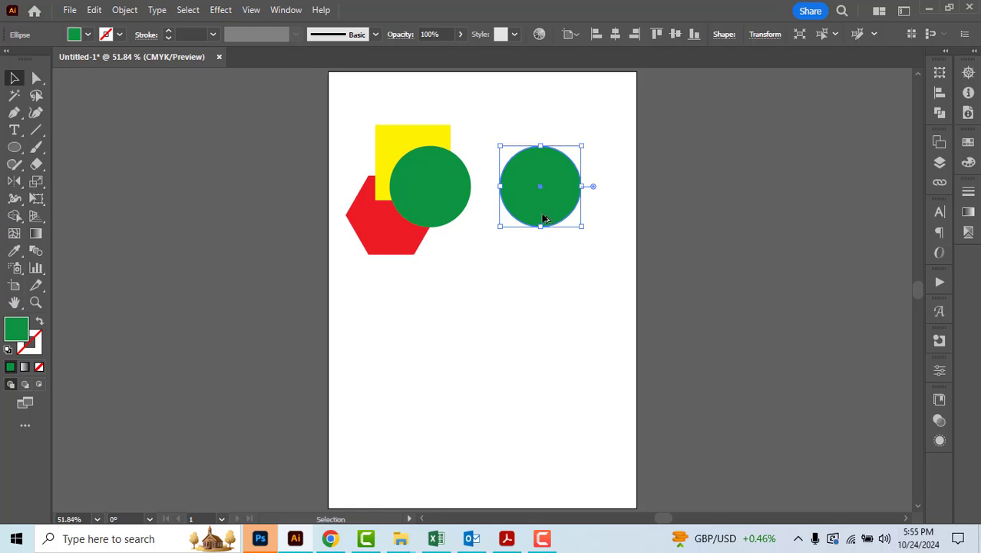
pyautogui.moveTo(544, 221); pyautogui.dragTo(545, 315)
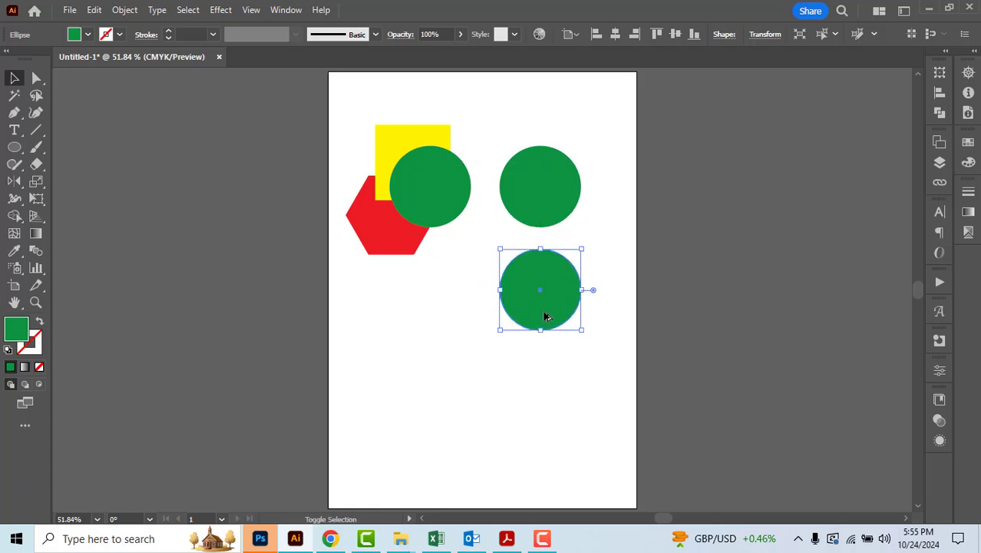
# Group the yellow square, the red hexagon and the green circle that overlaps them.
pyautogui.click(556, 381)
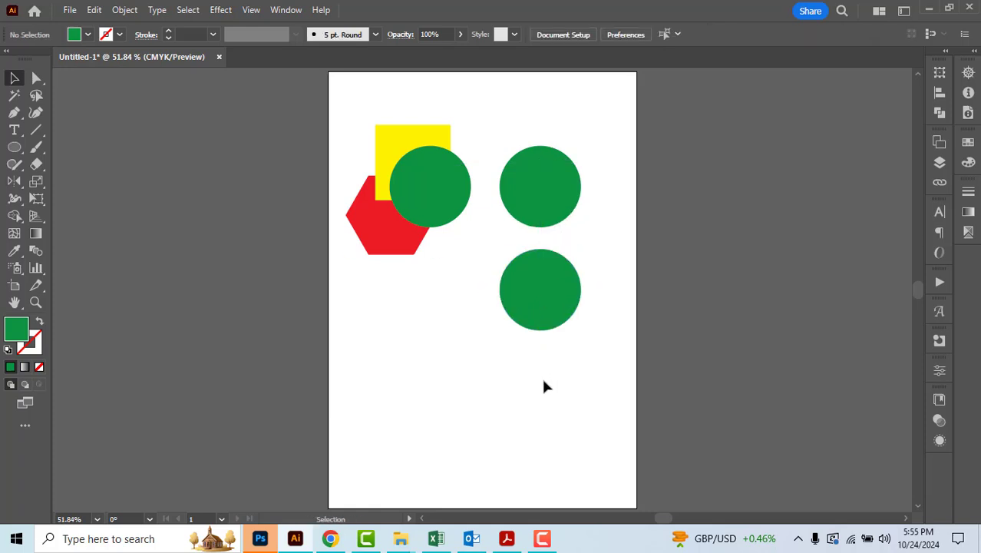
pyautogui.moveTo(332, 109); pyautogui.dragTo(452, 286)
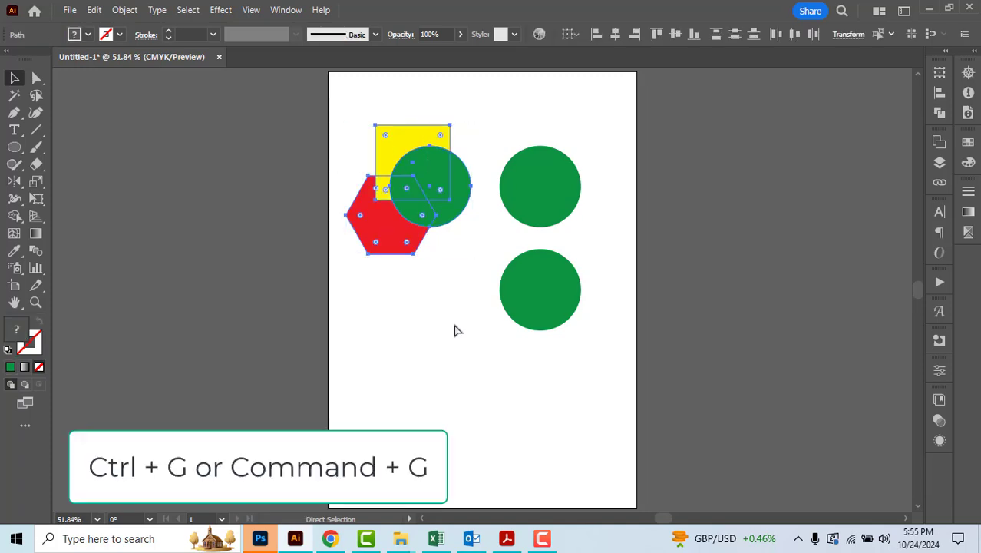
pyautogui.hotkey('ctrl', 'g')
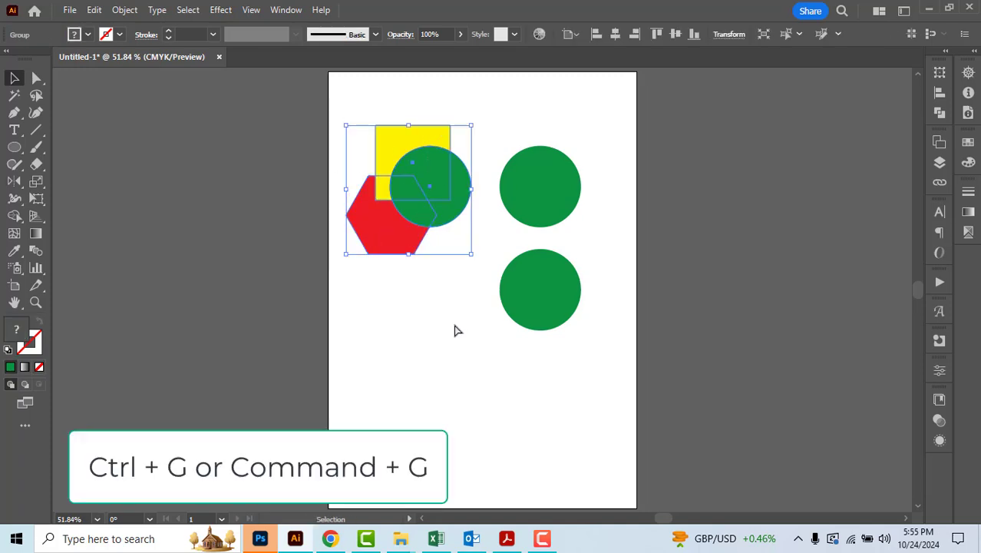
# Move the grouped shapes up towards the page's upper-left corner and enlarge the group slightly.
pyautogui.click(453, 319)
pyautogui.moveTo(402, 227); pyautogui.dragTo(401, 201)
pyautogui.moveTo(467, 221); pyautogui.dragTo(474, 226)
pyautogui.moveTo(431, 189); pyautogui.dragTo(437, 194)
# Ungroup the three overlapping shapes and select the hexagon, circle and square individually.
pyautogui.hotkey('ctrl', 'shift', 'g')
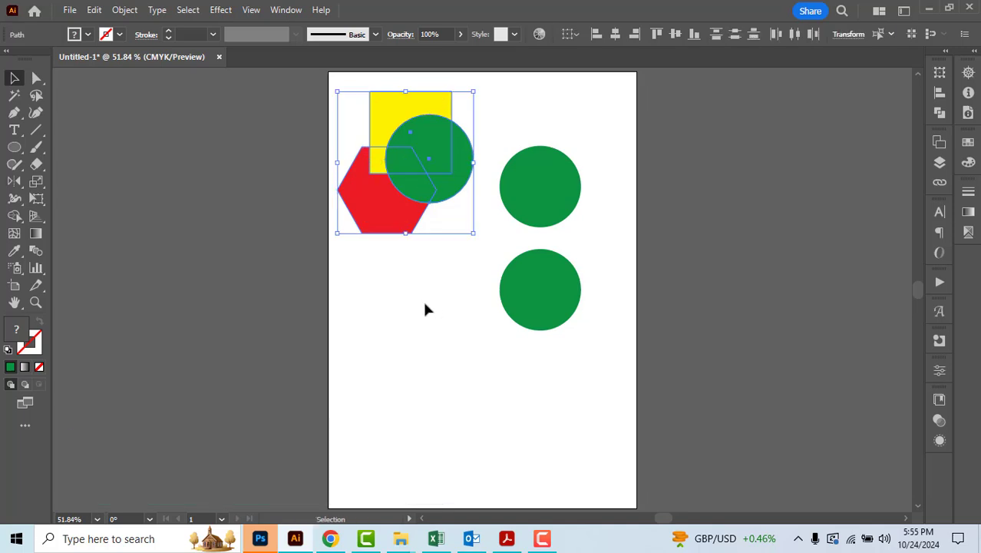
pyautogui.click(424, 303)
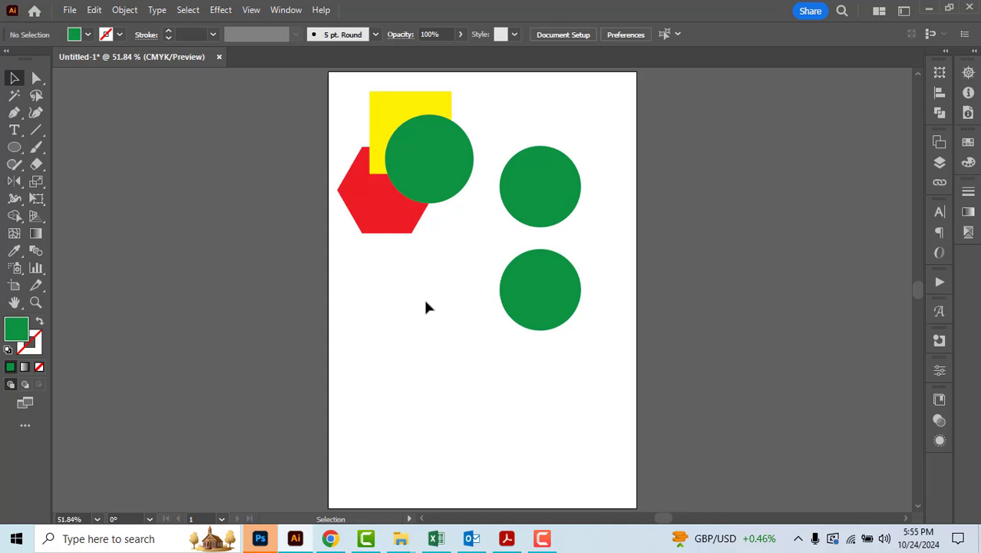
pyautogui.click(388, 225)
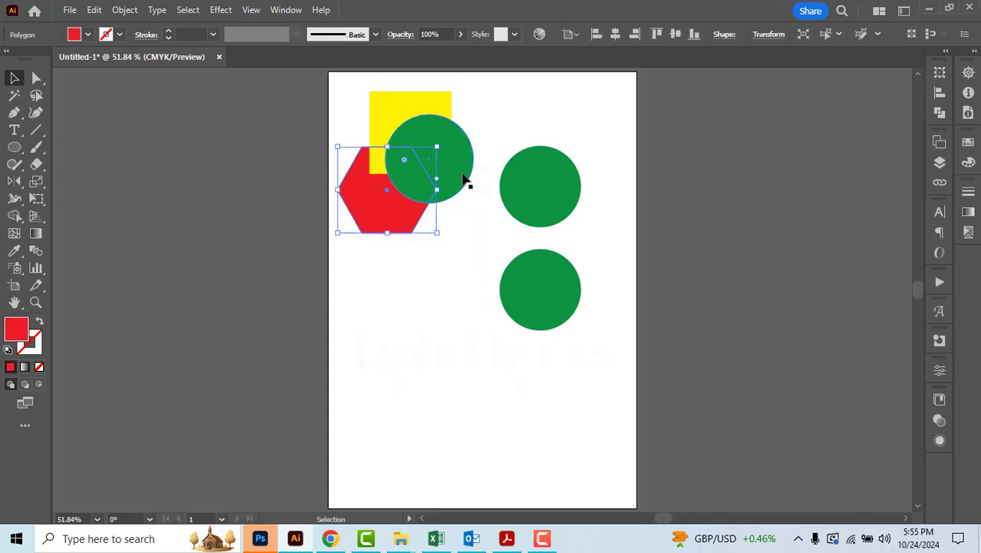
pyautogui.click(406, 142)
pyautogui.click(390, 105)
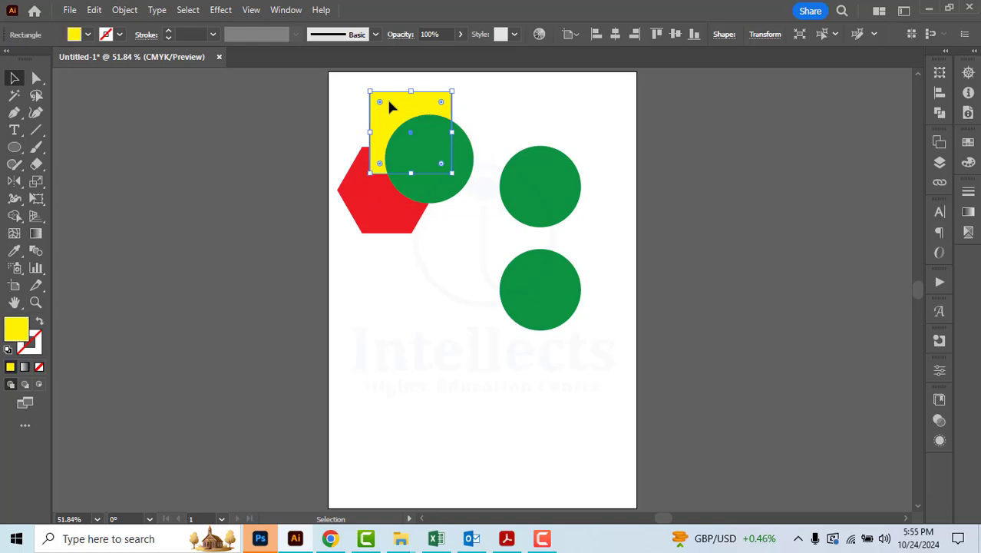
# Delete the two separate green circles on the right side of the page.
pyautogui.click(417, 290)
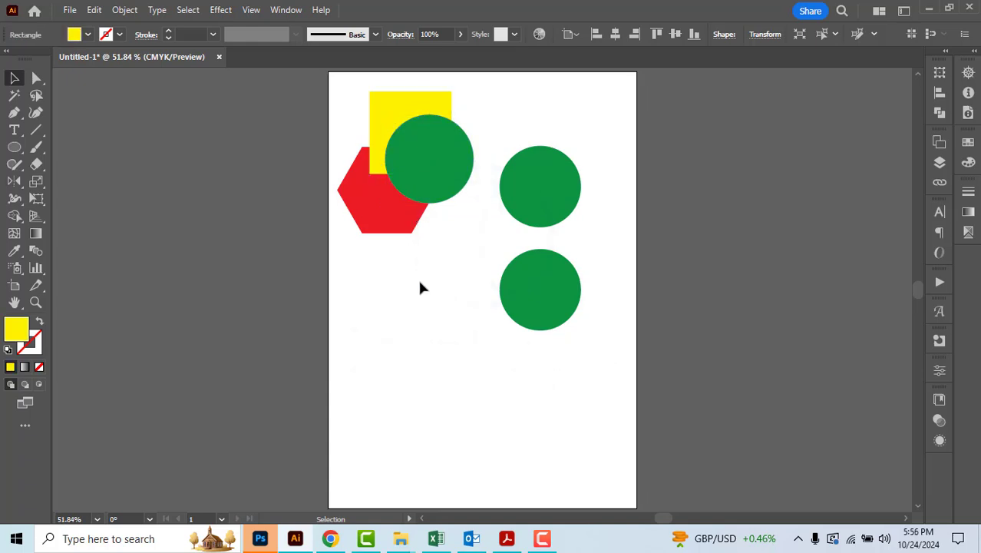
pyautogui.moveTo(513, 127); pyautogui.dragTo(561, 296)
pyautogui.press('Delete')
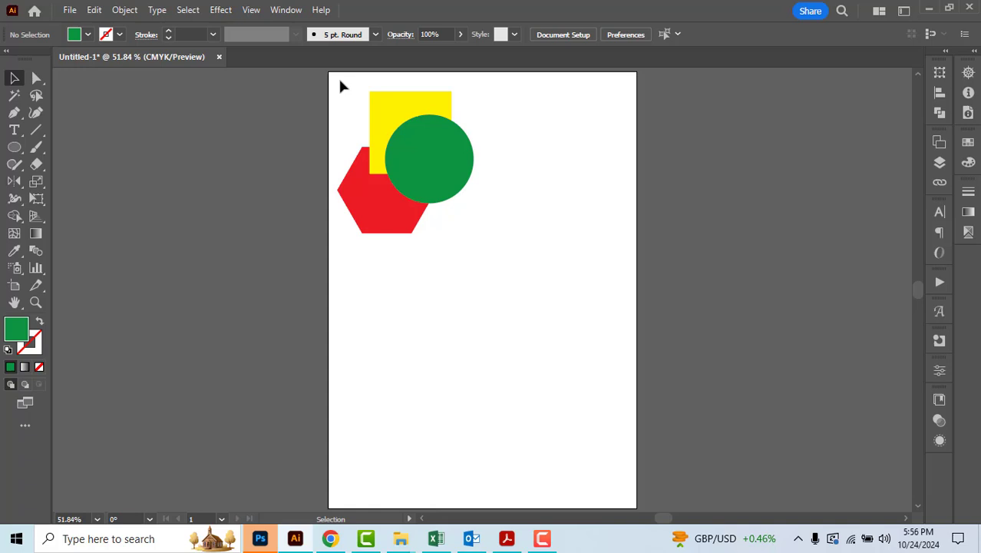
# Group the square, hexagon and circle again and move the group right and down towards the middle of the page.
pyautogui.moveTo(339, 85); pyautogui.dragTo(518, 225)
pyautogui.hotkey('ctrl', 'g')
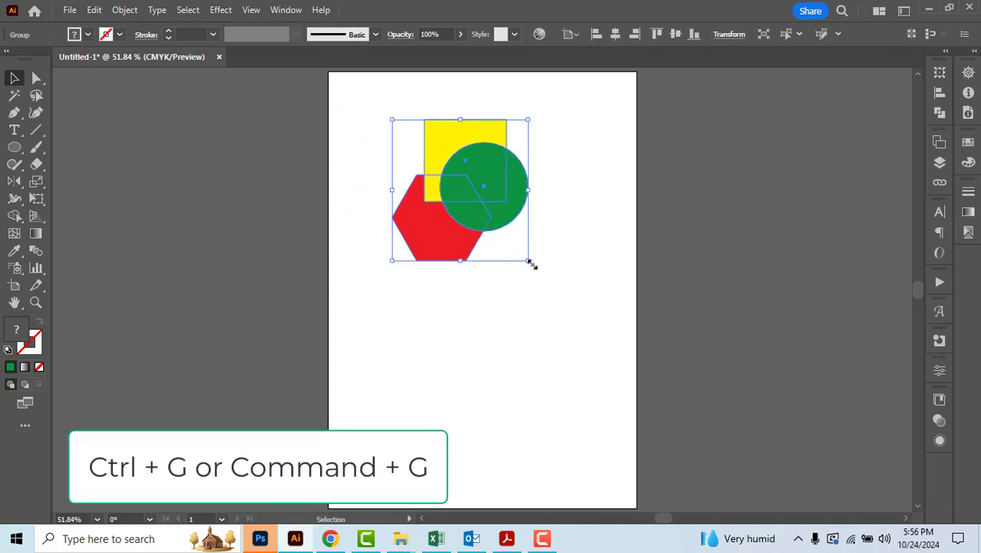
pyautogui.click(547, 307)
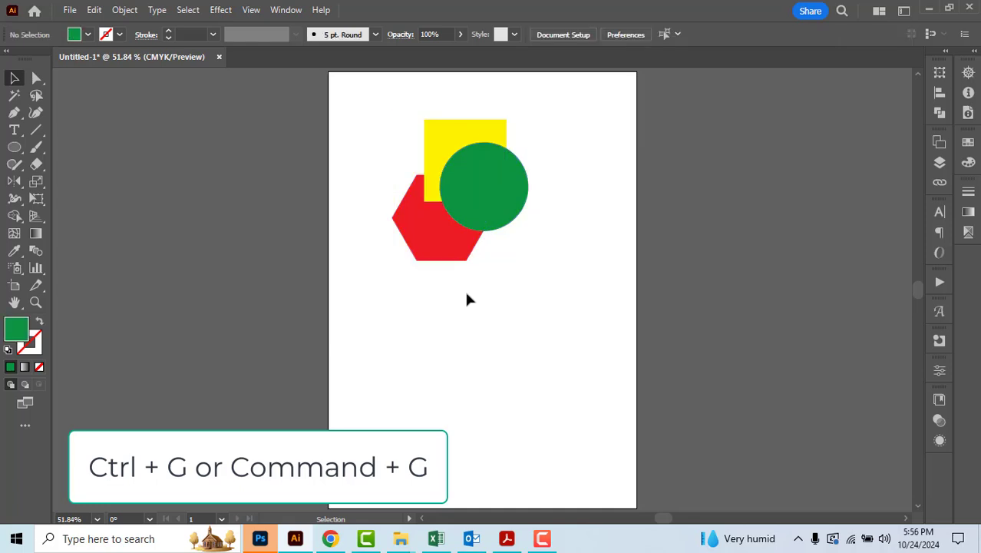
pyautogui.click(440, 250)
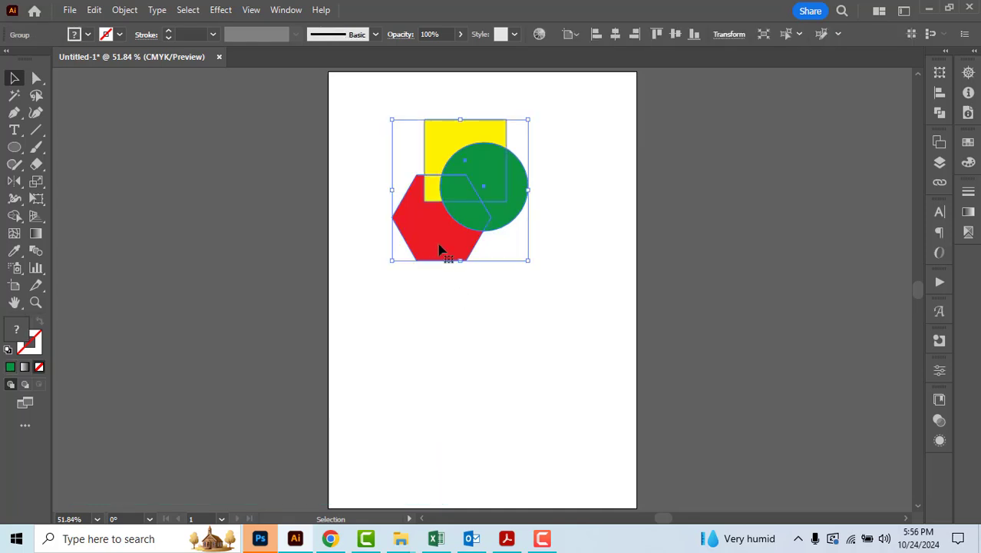
pyautogui.moveTo(442, 247); pyautogui.dragTo(456, 257)
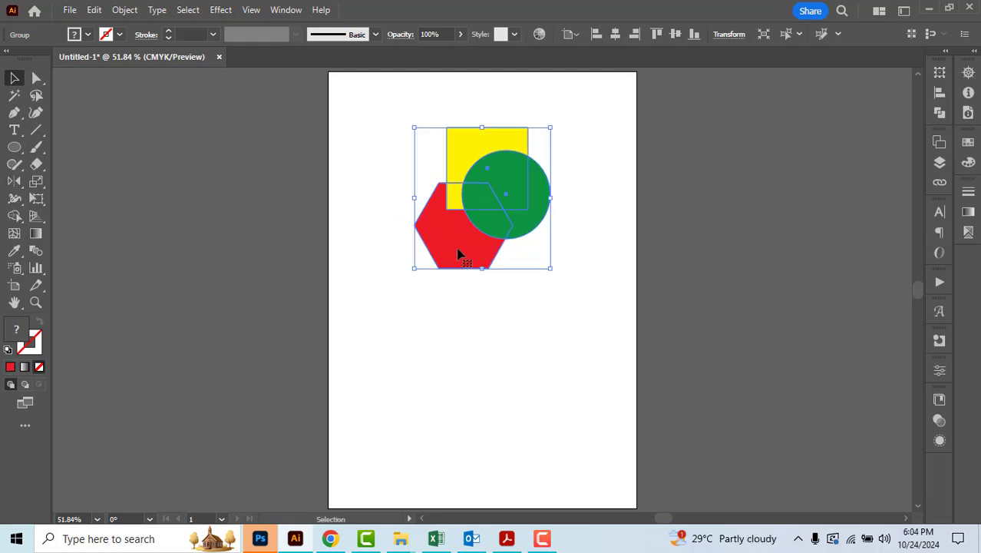
# Isolate the group, select its shapes individually, and change the red hexagon's fill to light blue.
pyautogui.doubleClick(458, 247)
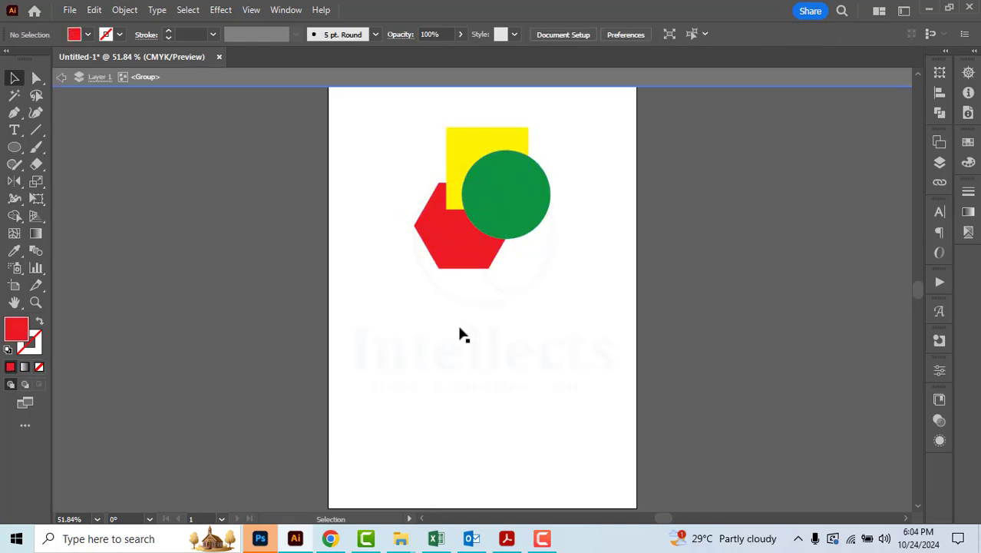
pyautogui.click(466, 158)
pyautogui.click(507, 225)
pyautogui.click(478, 255)
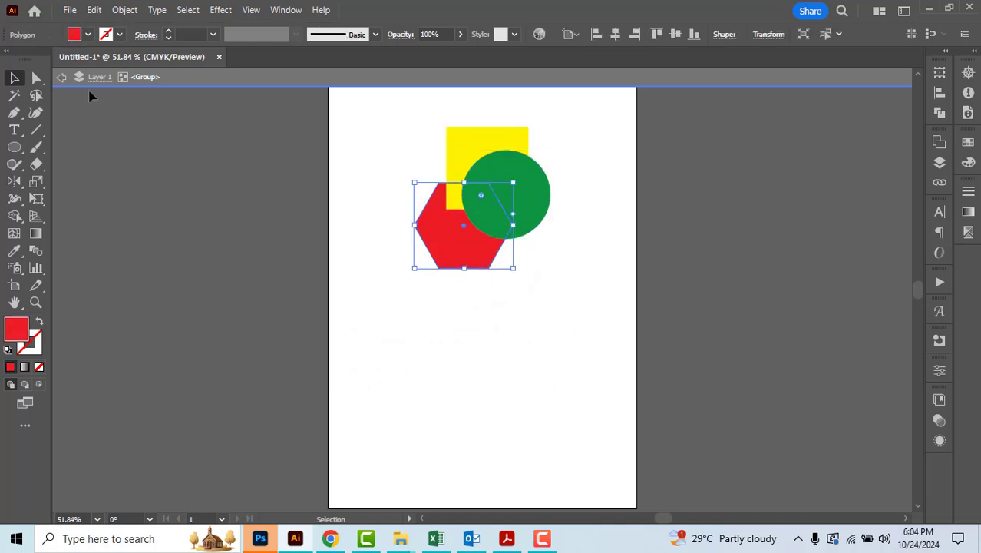
pyautogui.click(89, 35)
pyautogui.click(79, 59)
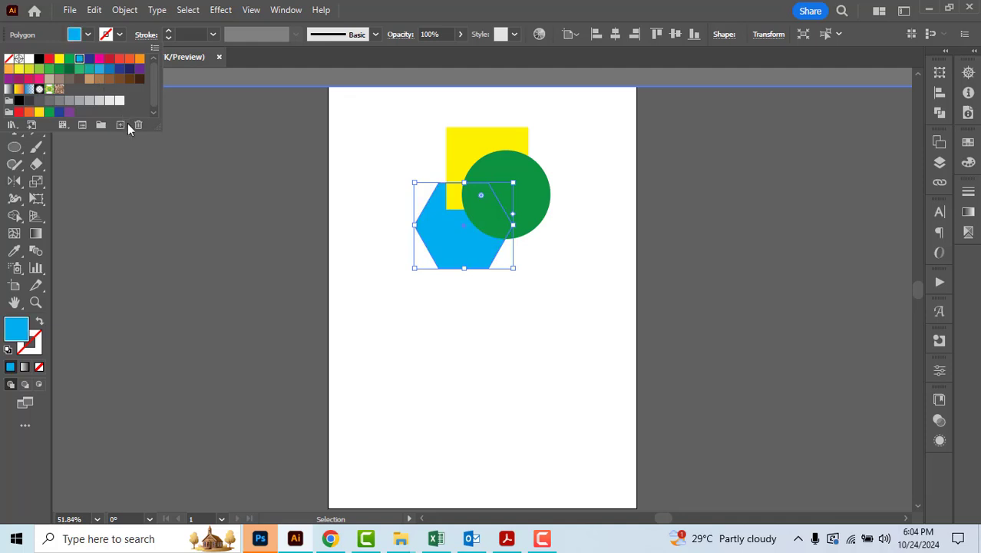
pyautogui.click(364, 157)
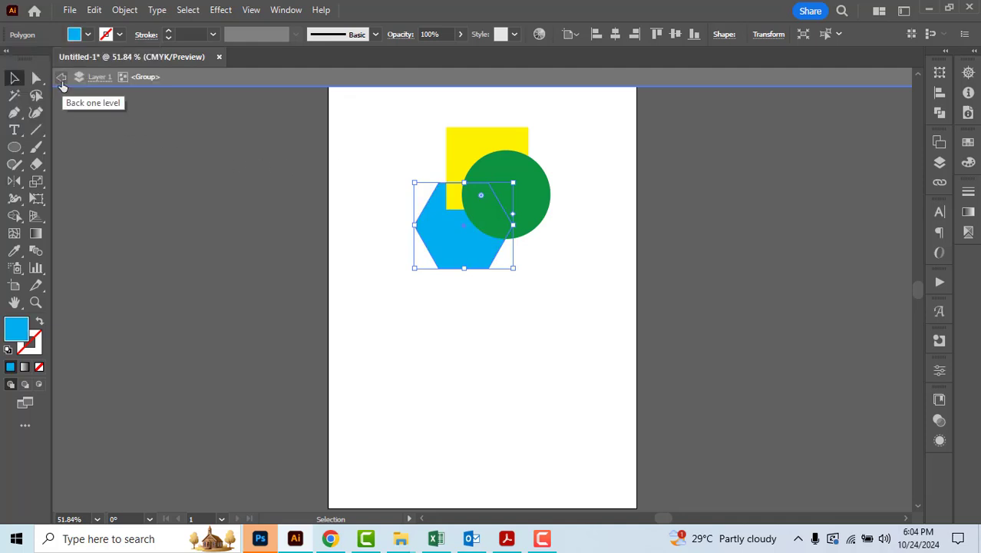
# Exit the group's isolation mode and move the whole group slightly right and up, leaving it deselected.
pyautogui.press('Escape')
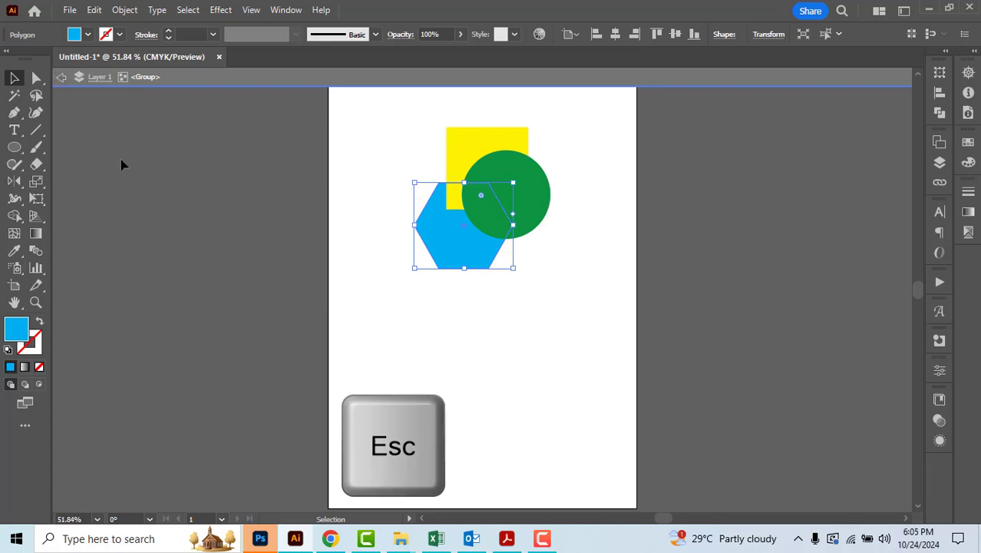
pyautogui.click(512, 384)
pyautogui.click(466, 258)
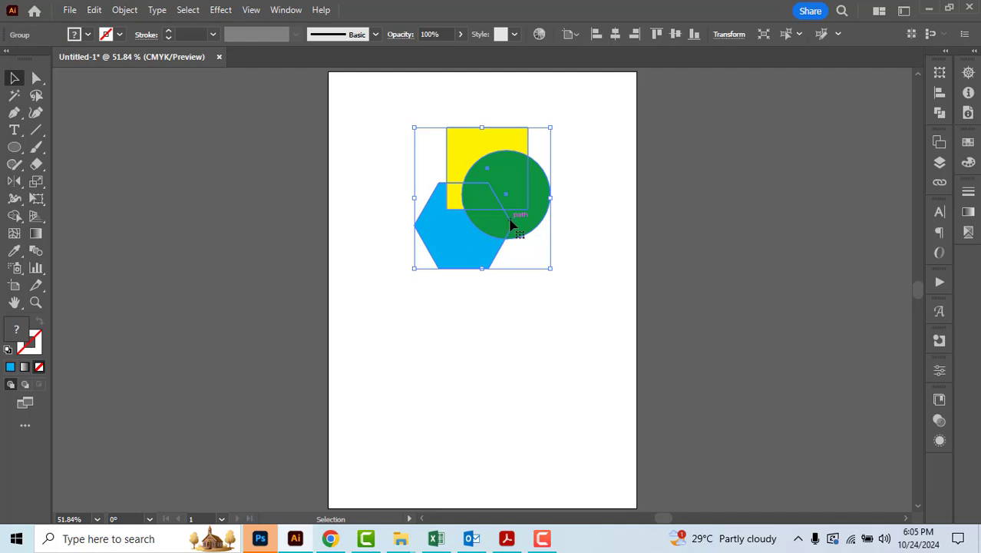
pyautogui.moveTo(510, 220)
pyautogui.mouseDown()
pyautogui.moveTo(491, 217)
pyautogui.moveTo(522, 207)
pyautogui.moveTo(523, 224)
pyautogui.mouseUp()
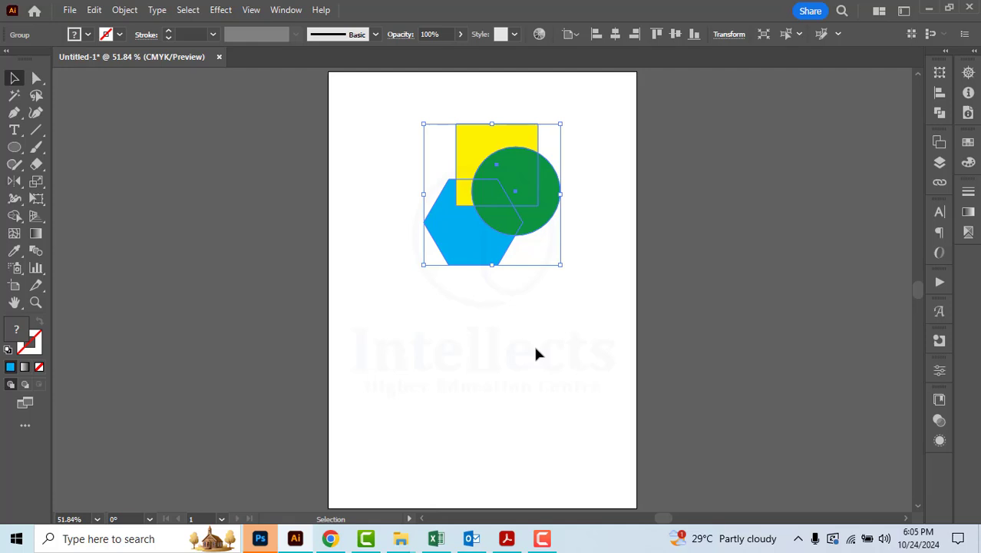
pyautogui.click(536, 348)
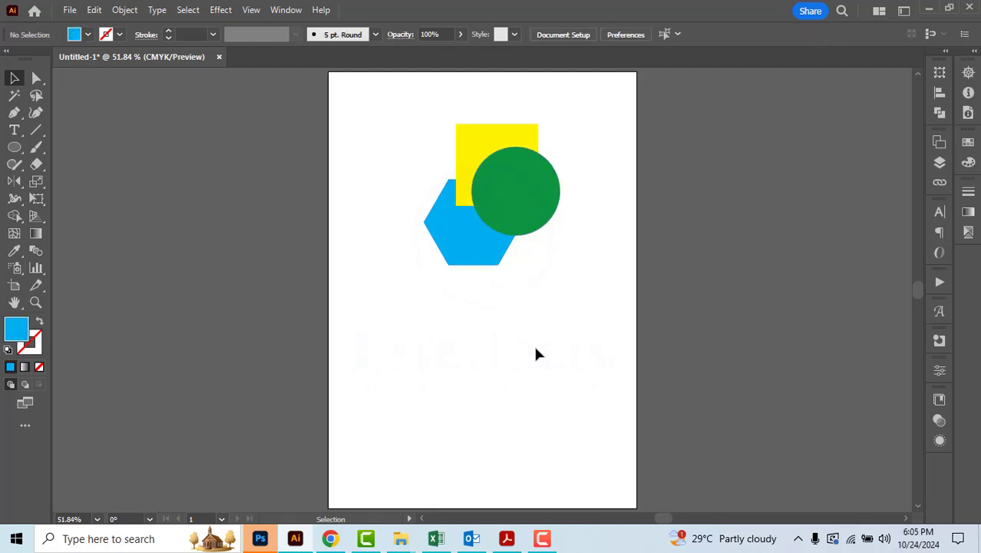